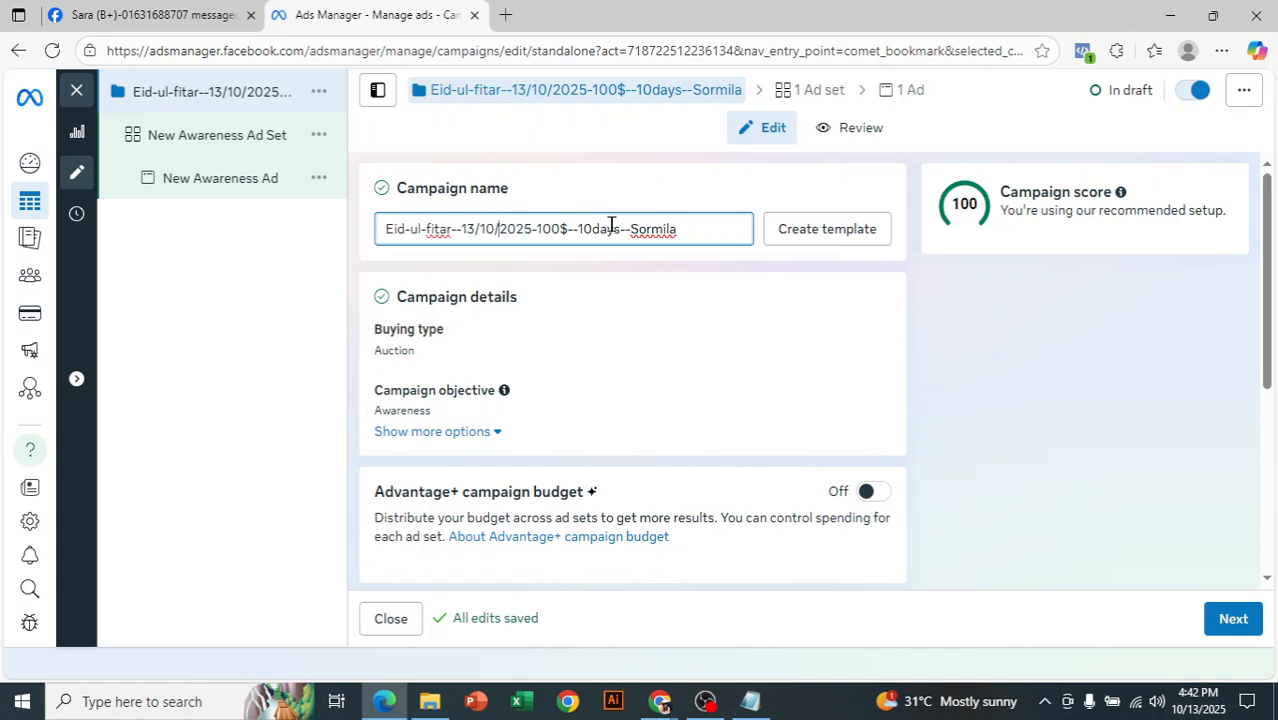
# - Copy the full campaign name from the campaign name field
pyautogui.moveTo(537, 225); pyautogui.dragTo(619, 222)
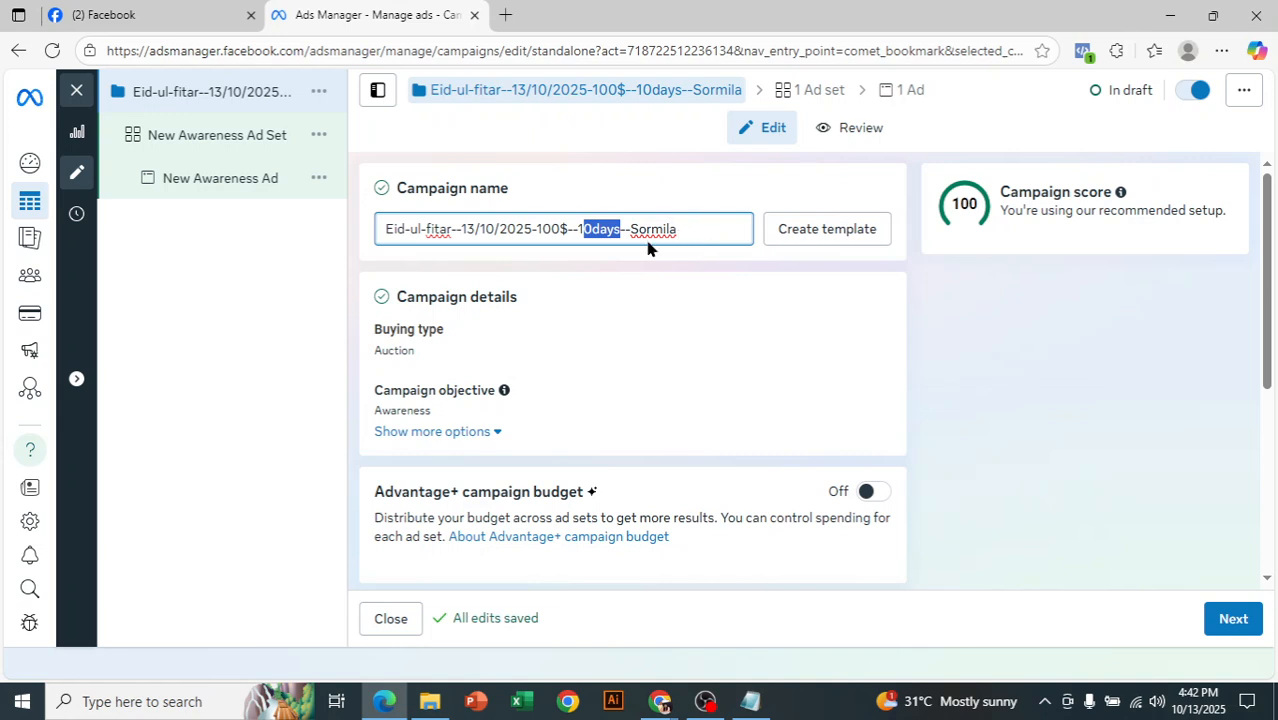
pyautogui.click(647, 248)
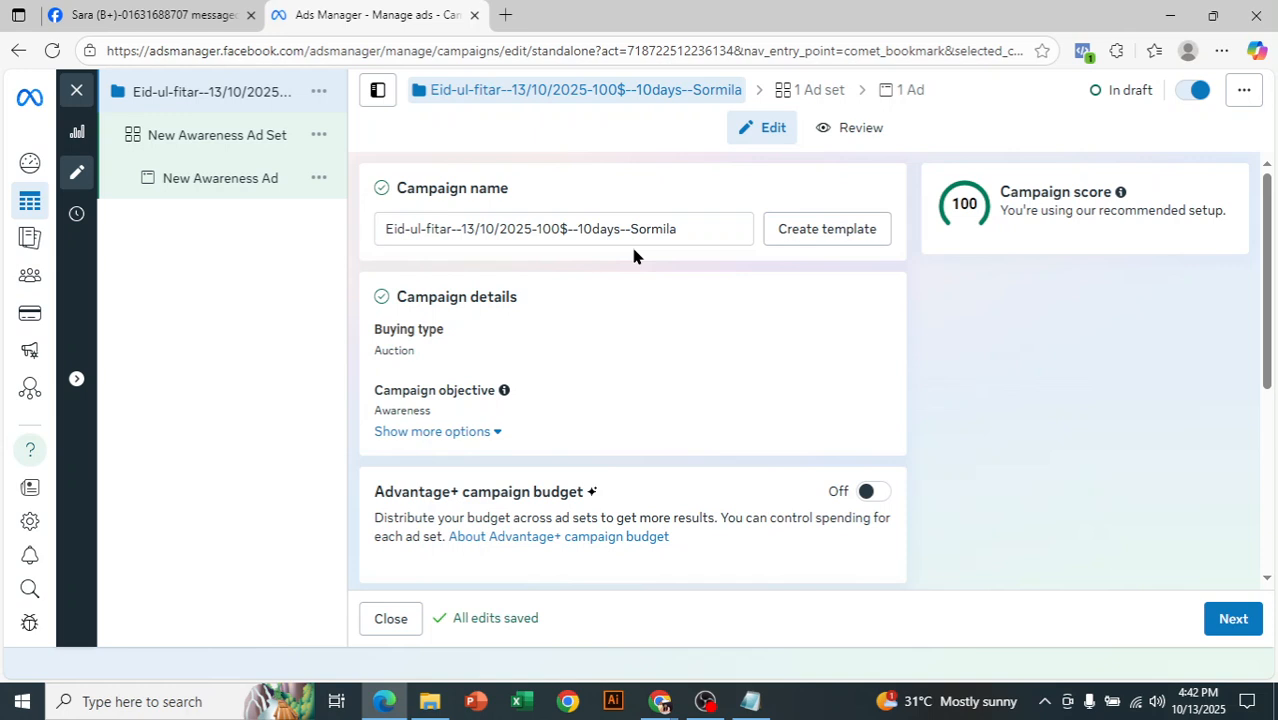
pyautogui.moveTo(692, 229); pyautogui.dragTo(357, 238)
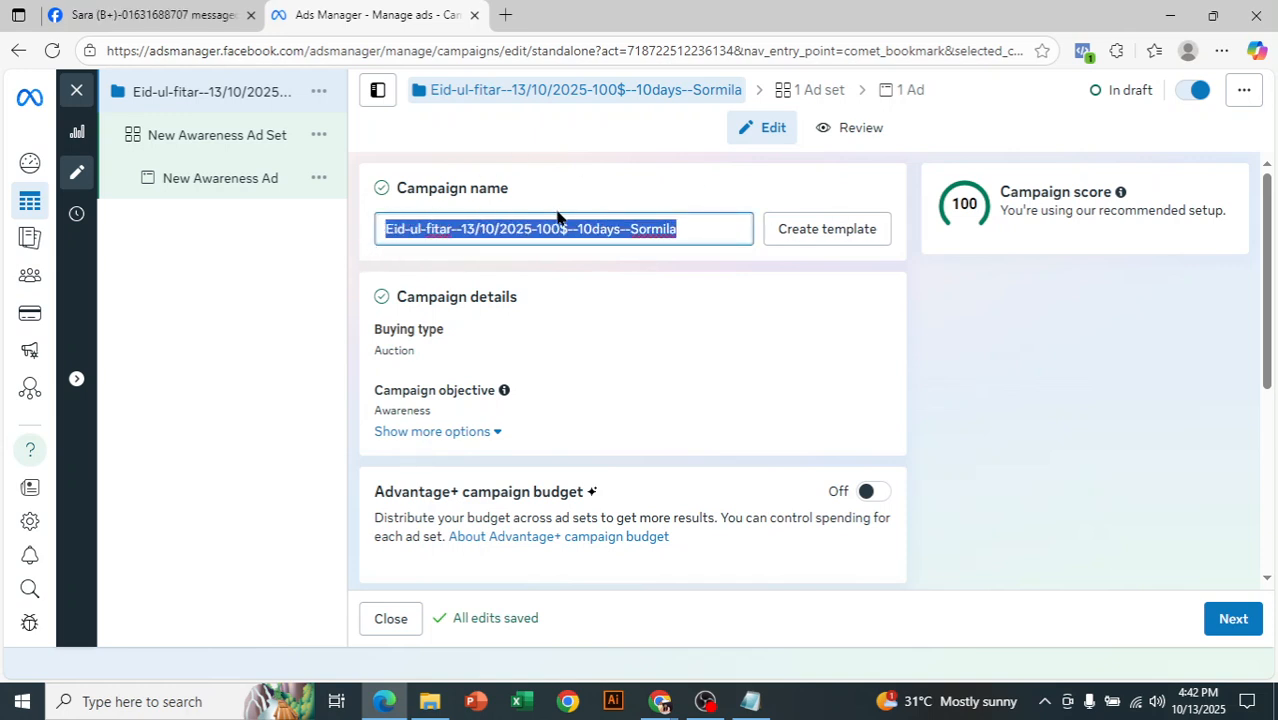
pyautogui.rightClick(648, 229)
pyautogui.moveTo(649, 232)
pyautogui.click(327, 337)
pyautogui.rightClick(488, 230)
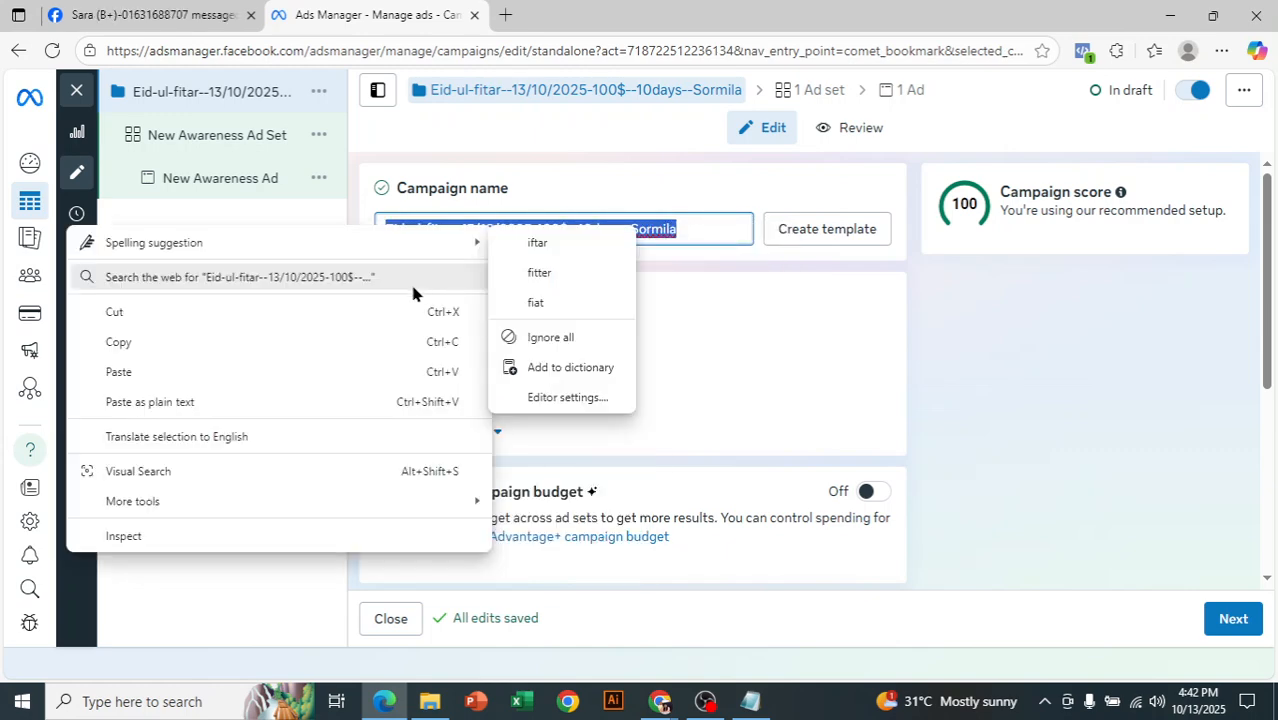
pyautogui.click(282, 348)
pyautogui.click(687, 201)
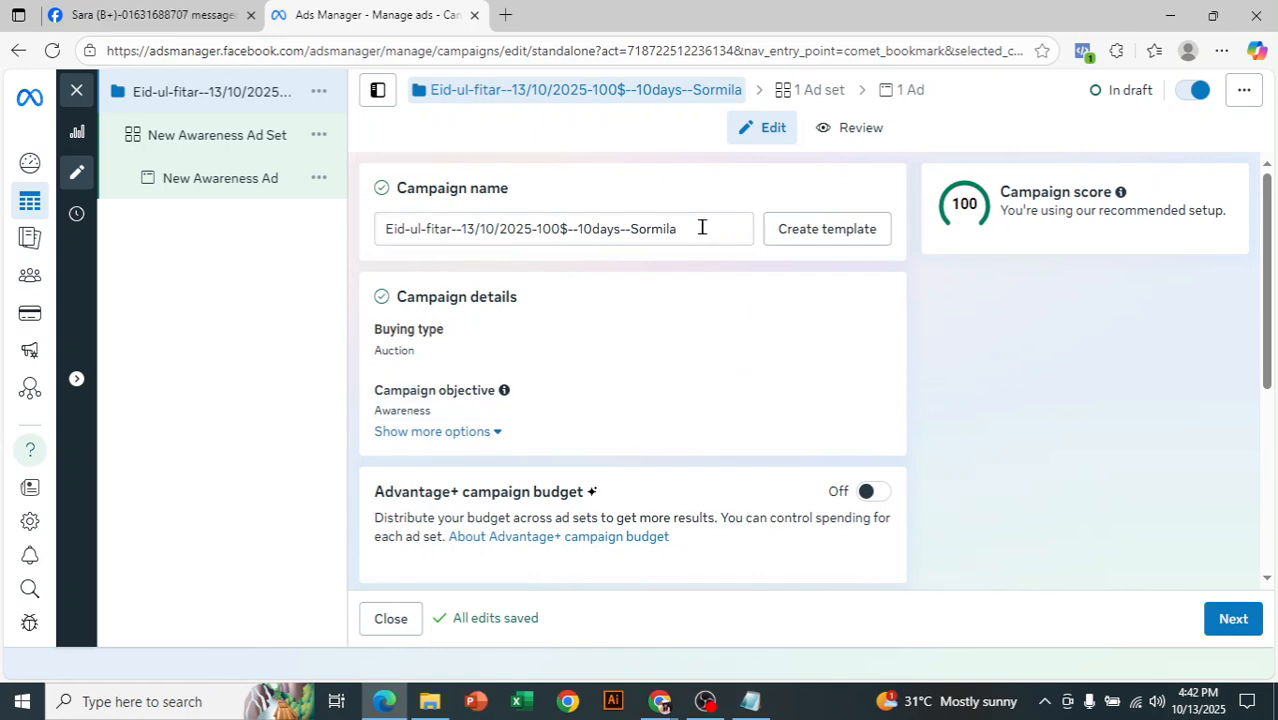
pyautogui.moveTo(700, 229); pyautogui.dragTo(348, 270)
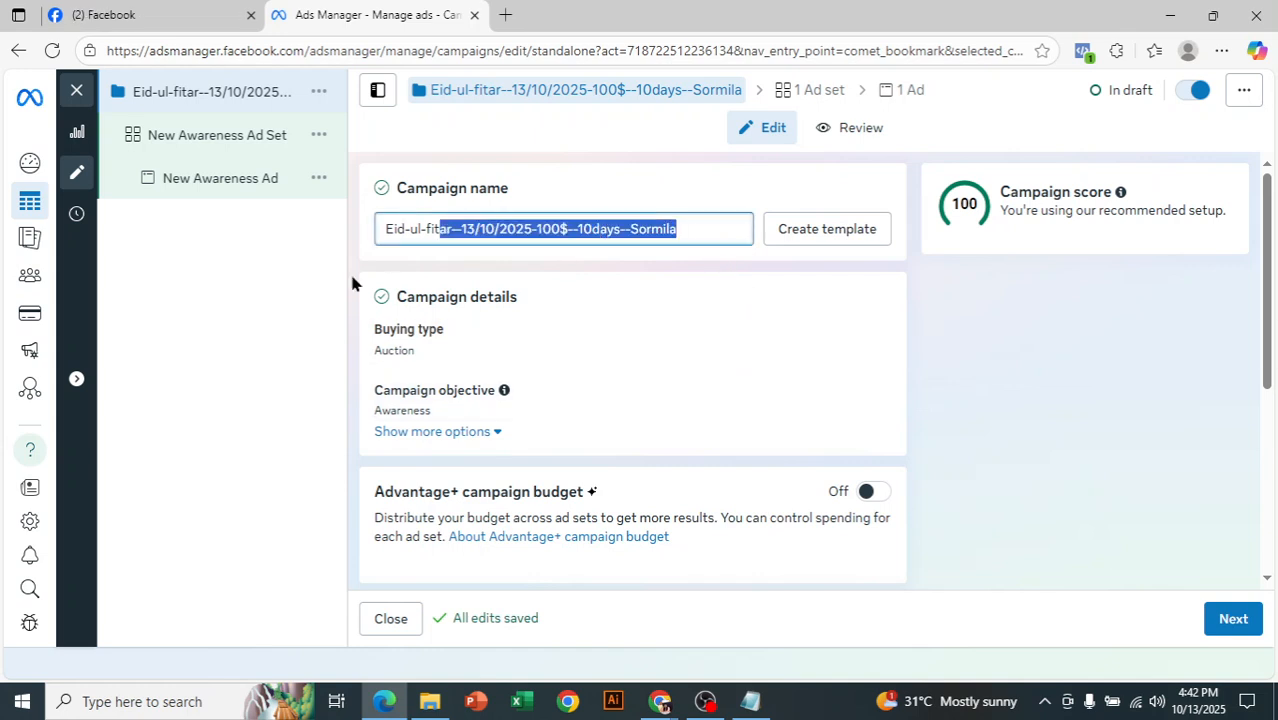
pyautogui.click(590, 229)
# - Open the campaign objective for editing and review the available objectives from Awareness to Sales
pyautogui.moveTo(1270, 274); pyautogui.dragTo(1276, 310)
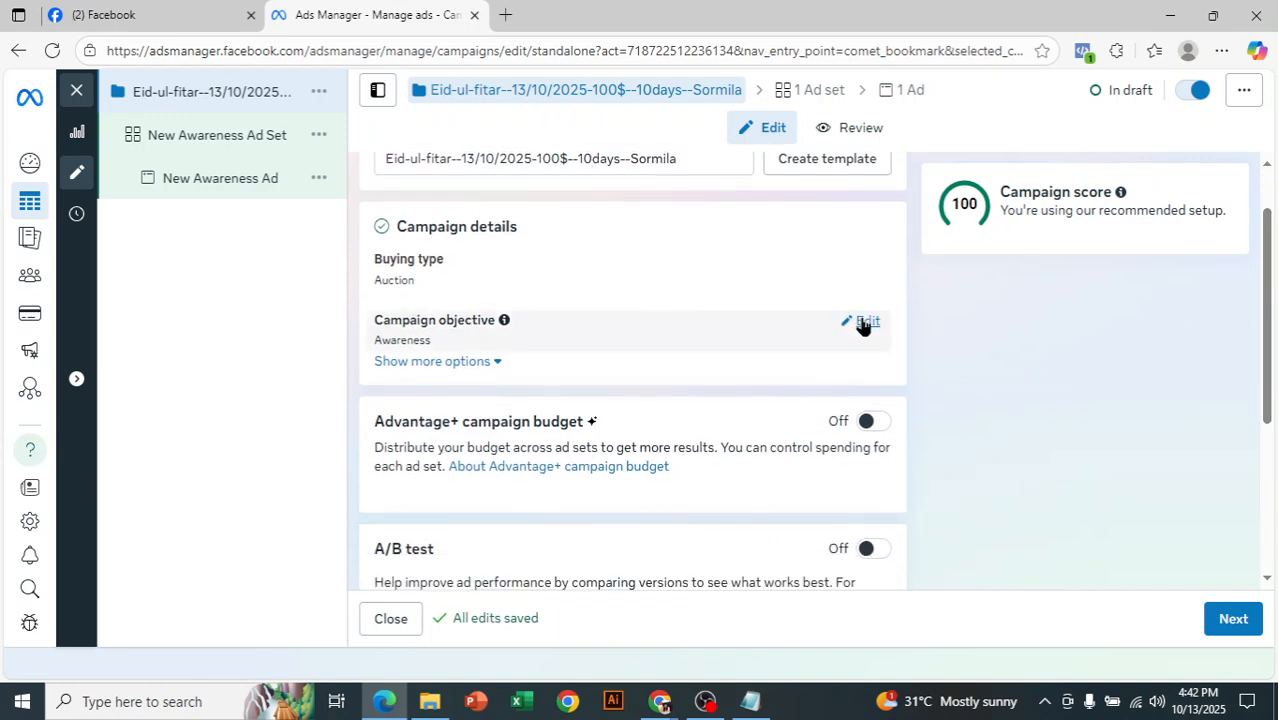
pyautogui.click(866, 322)
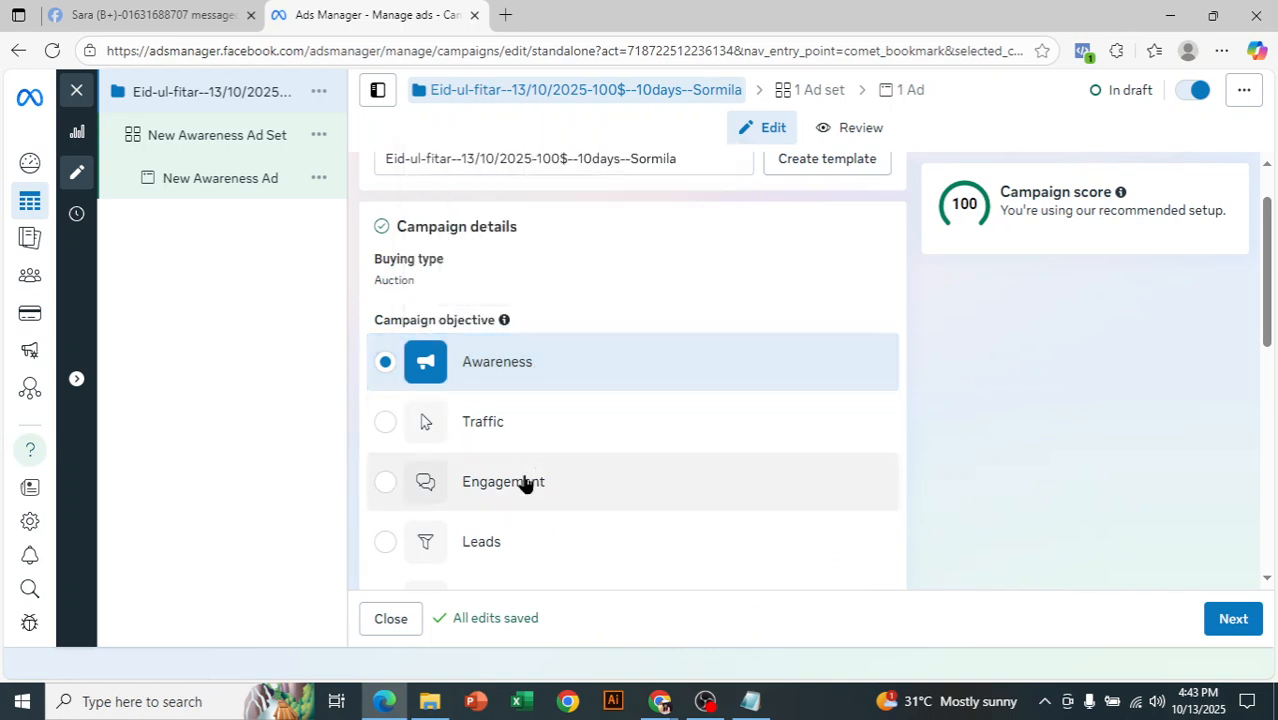
pyautogui.moveTo(1268, 286); pyautogui.dragTo(1273, 448)
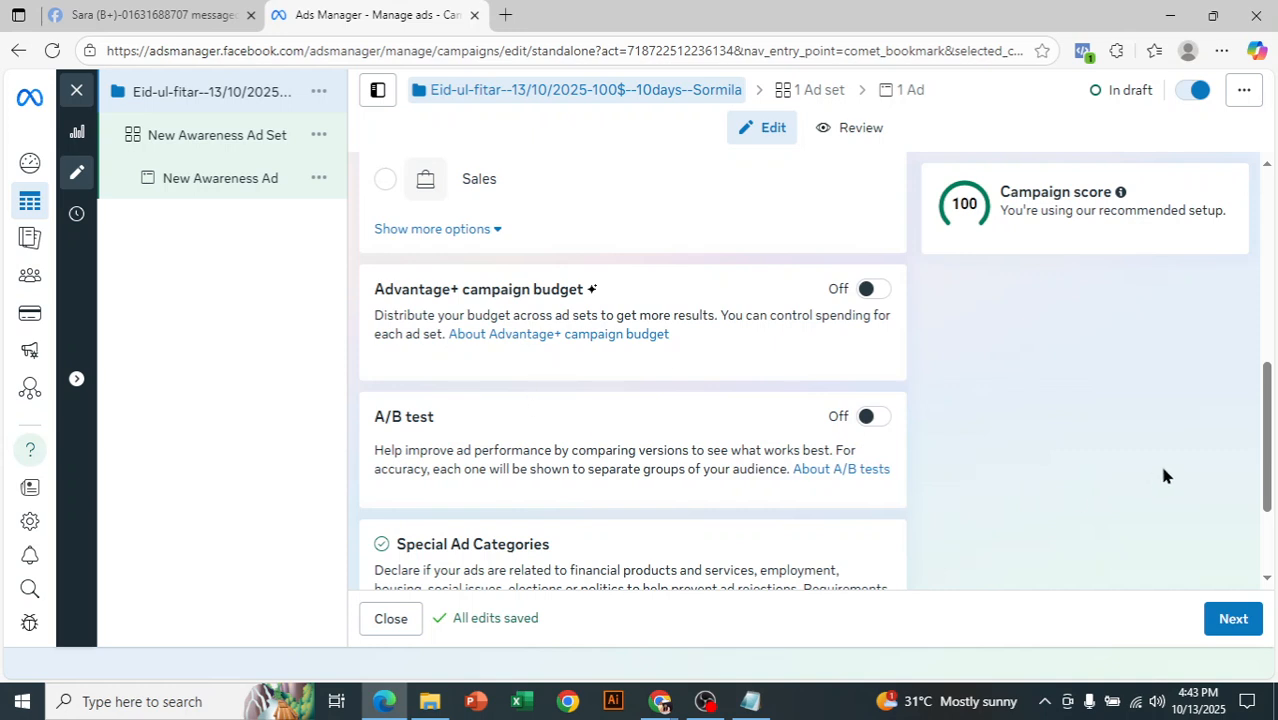
# - Review the special ad categories that can be declared for the campaign, without selecting any
pyautogui.scroll(-3, 1124, 460)
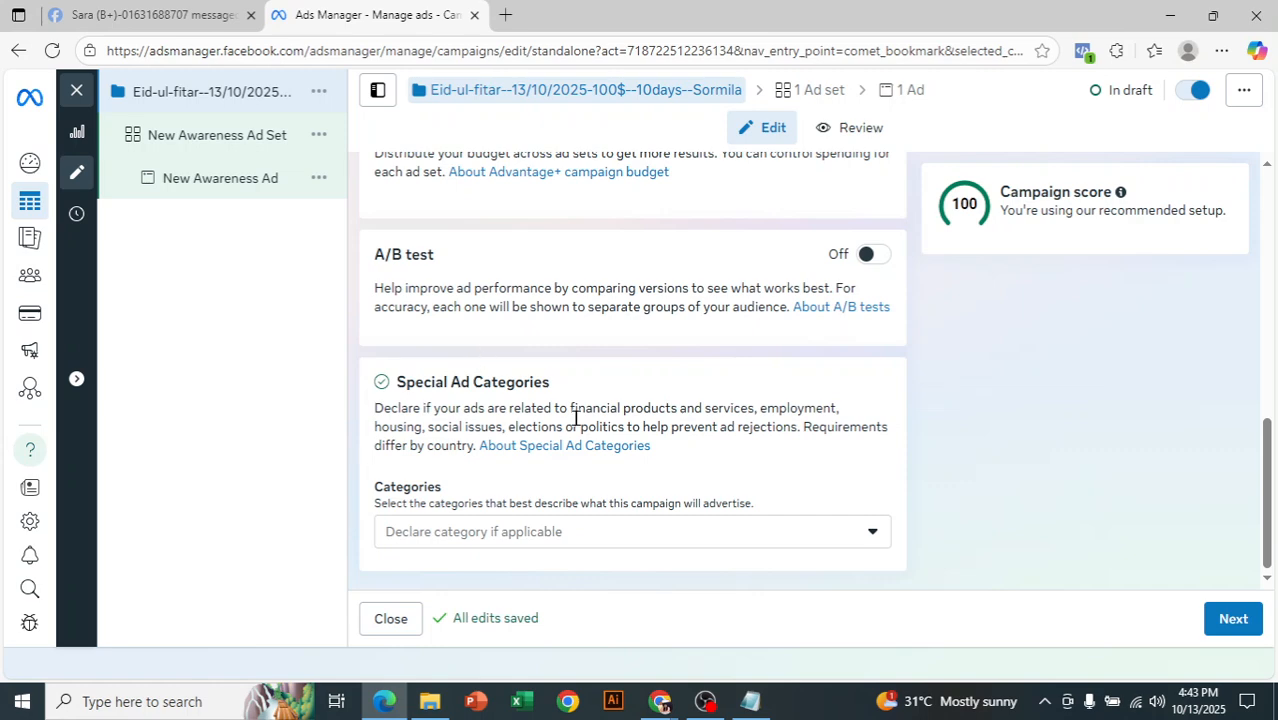
pyautogui.click(692, 531)
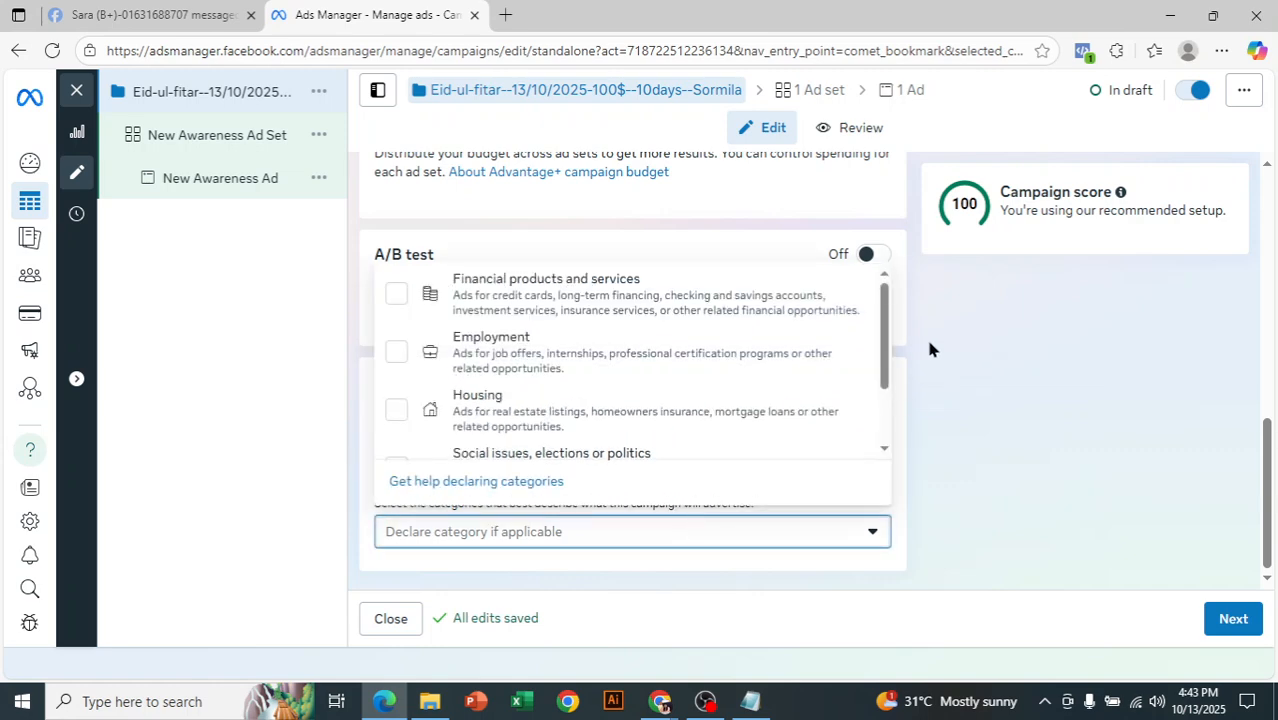
pyautogui.scroll(-2, 885, 352)
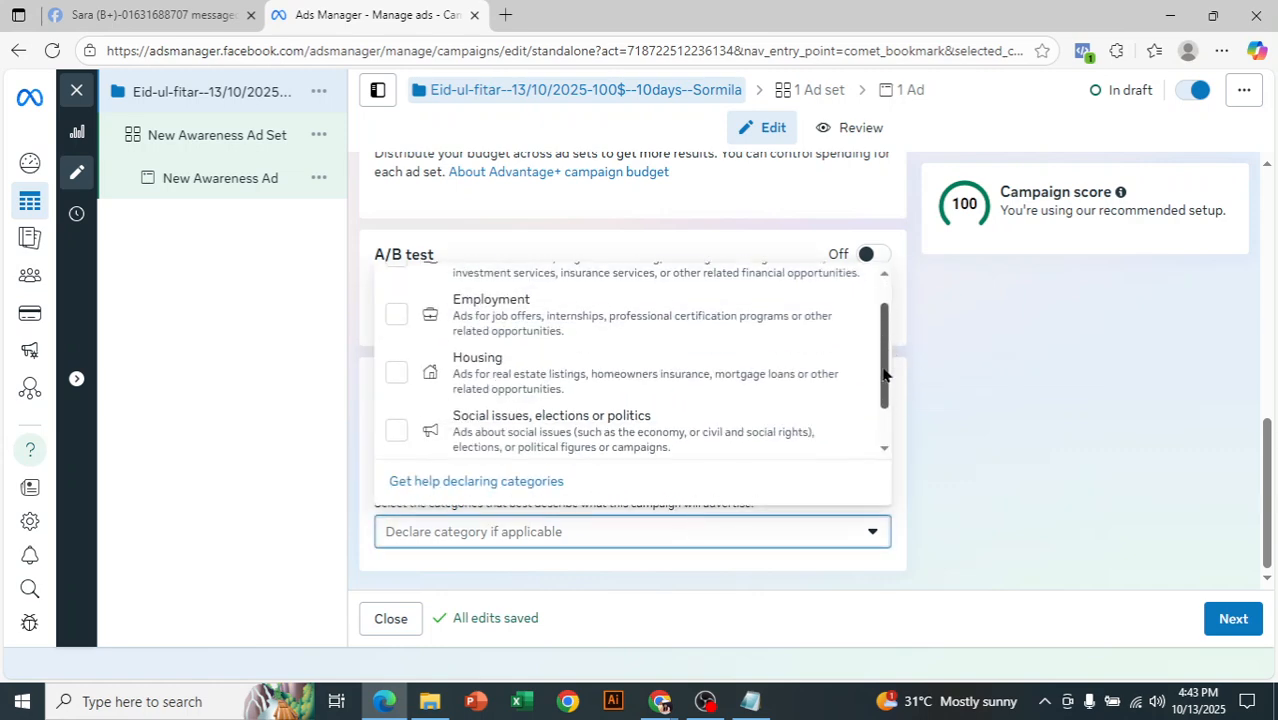
pyautogui.scroll(2, 885, 352)
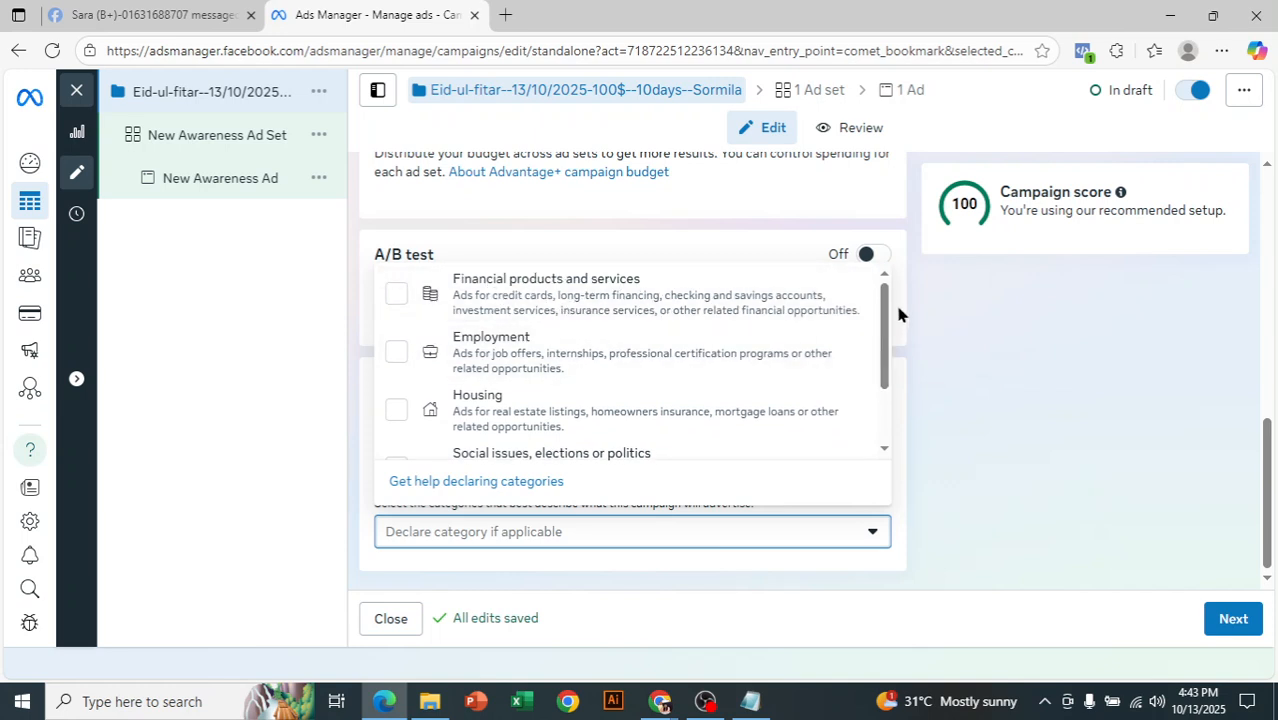
pyautogui.scroll(-2, 884, 340)
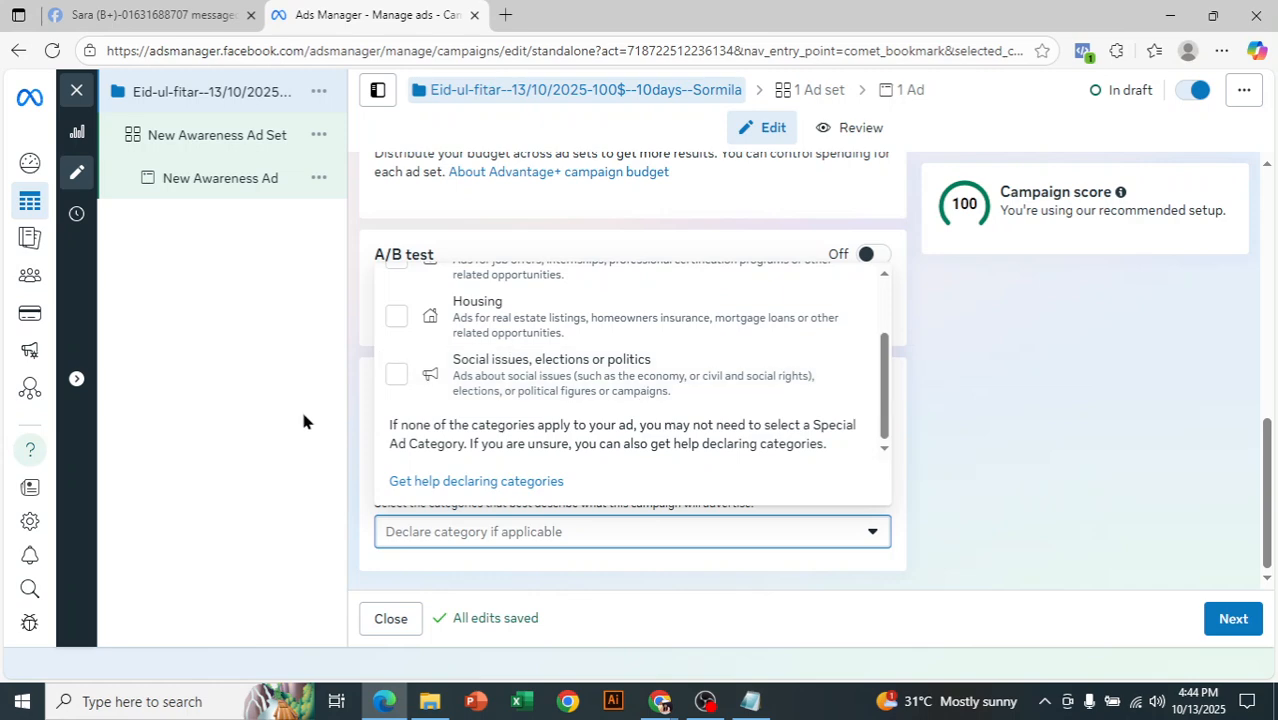
pyautogui.click(905, 376)
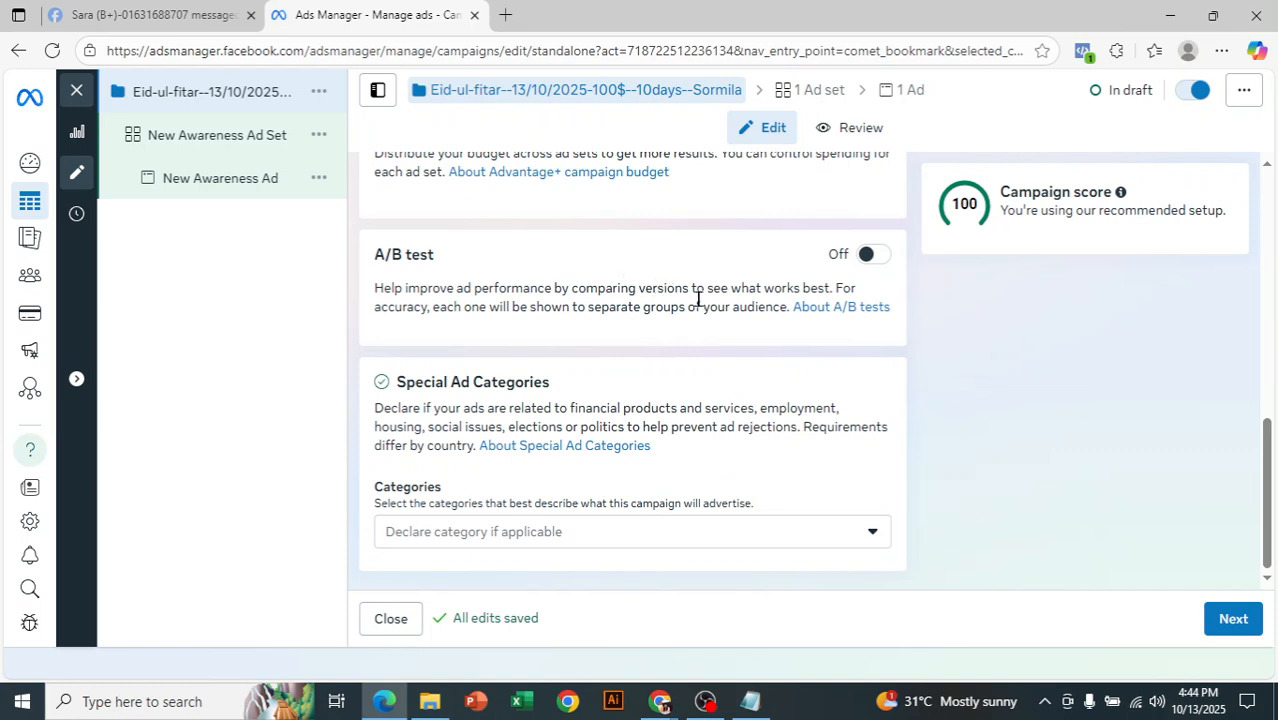
# - Continue to the ad set settings and replace the ad set name with the copied campaign name
pyautogui.click(1230, 620)
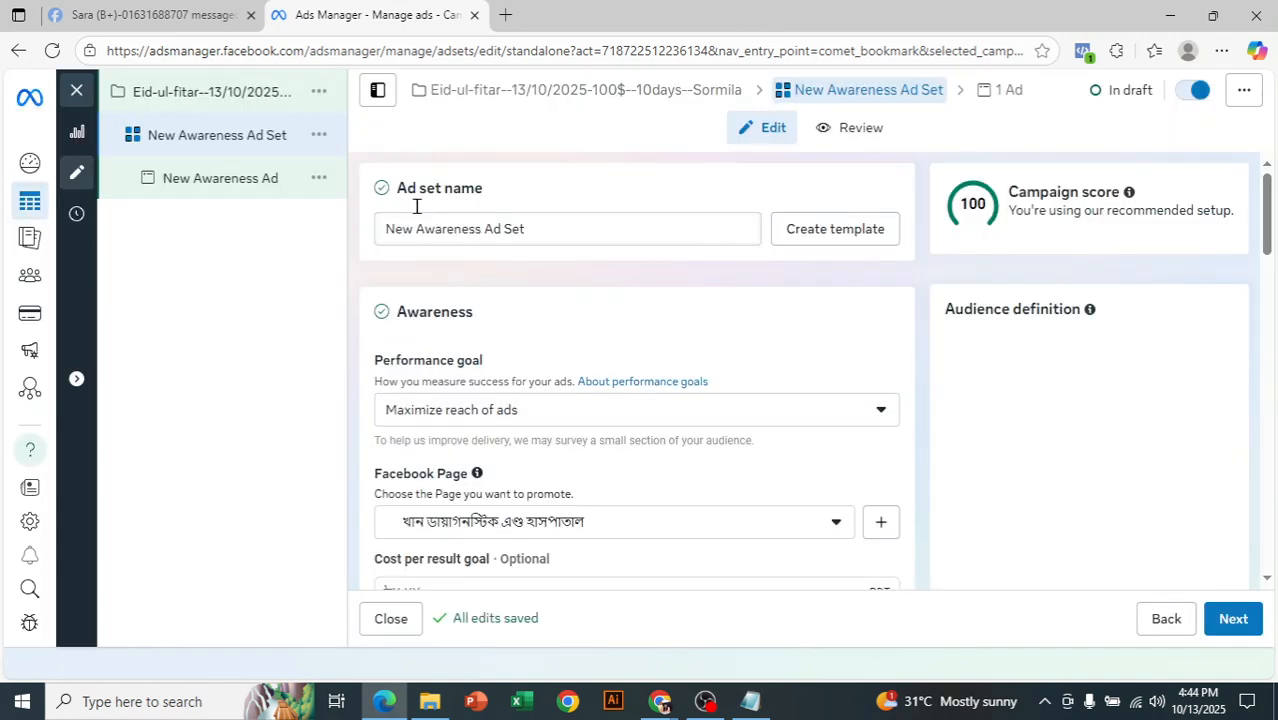
pyautogui.click(565, 229)
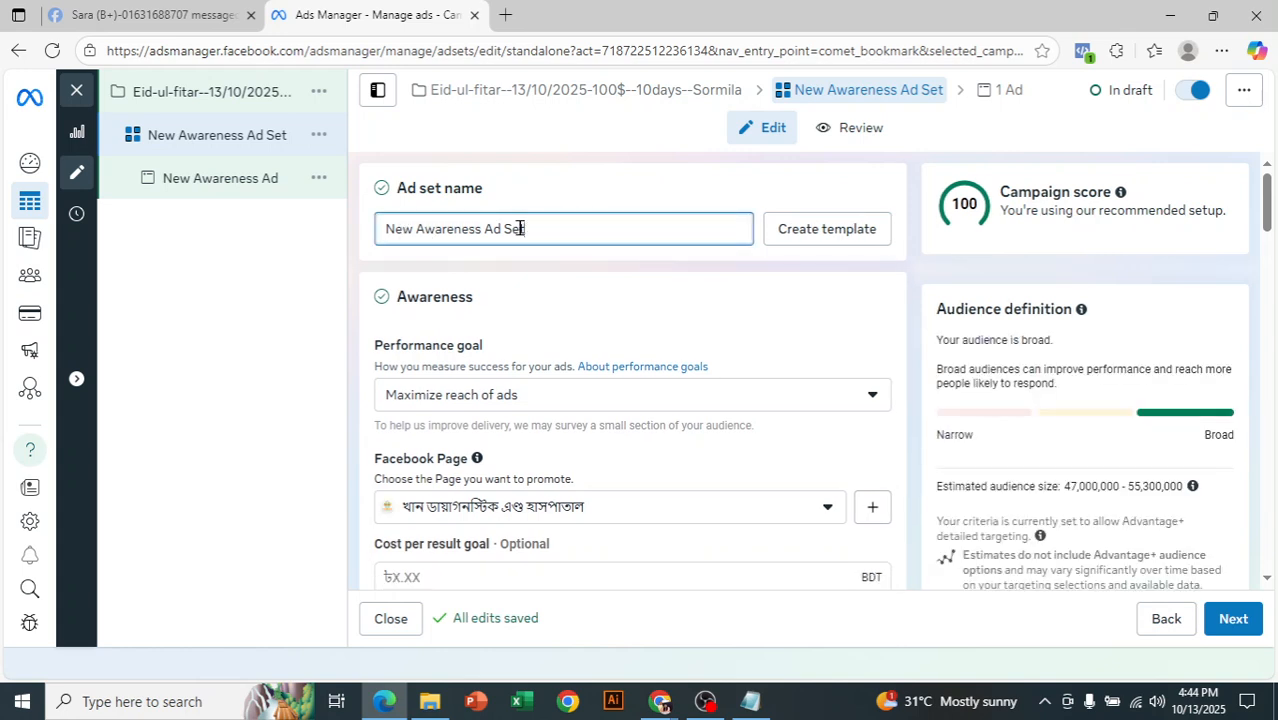
pyautogui.hotkey('ctrl', 'a')
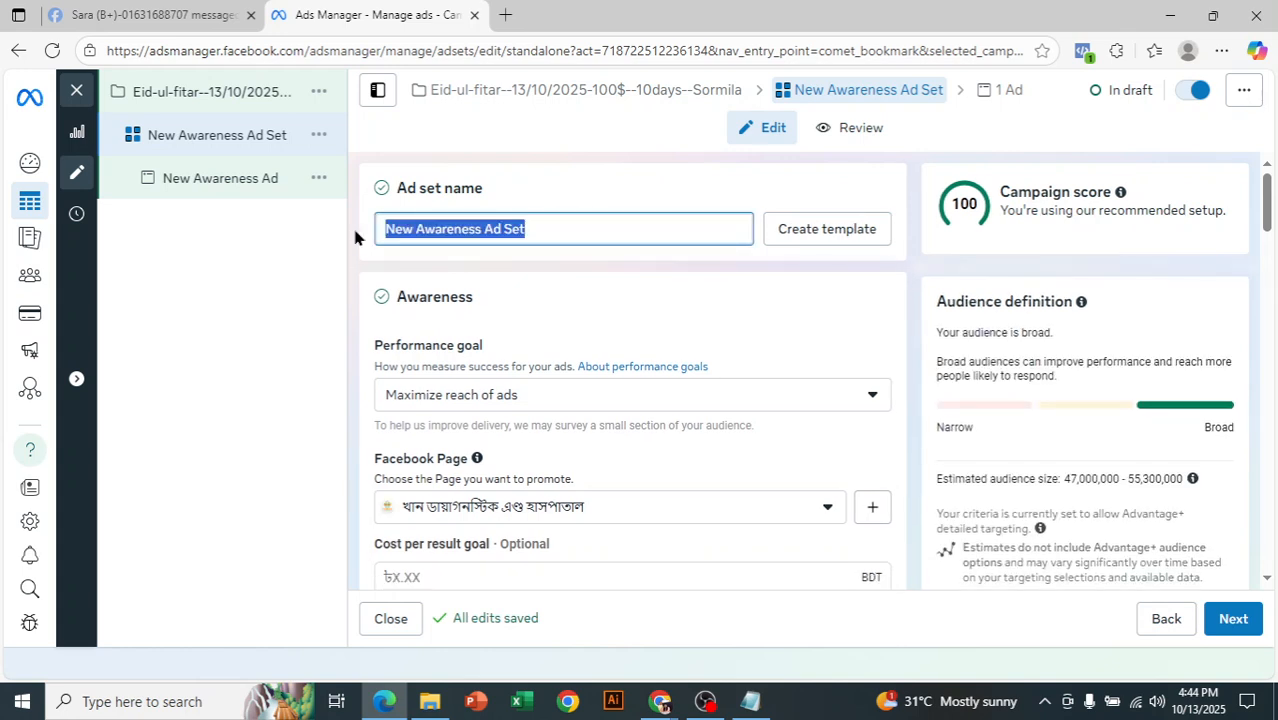
pyautogui.press('BackSpace')
pyautogui.hotkey('ctrl', 'v')
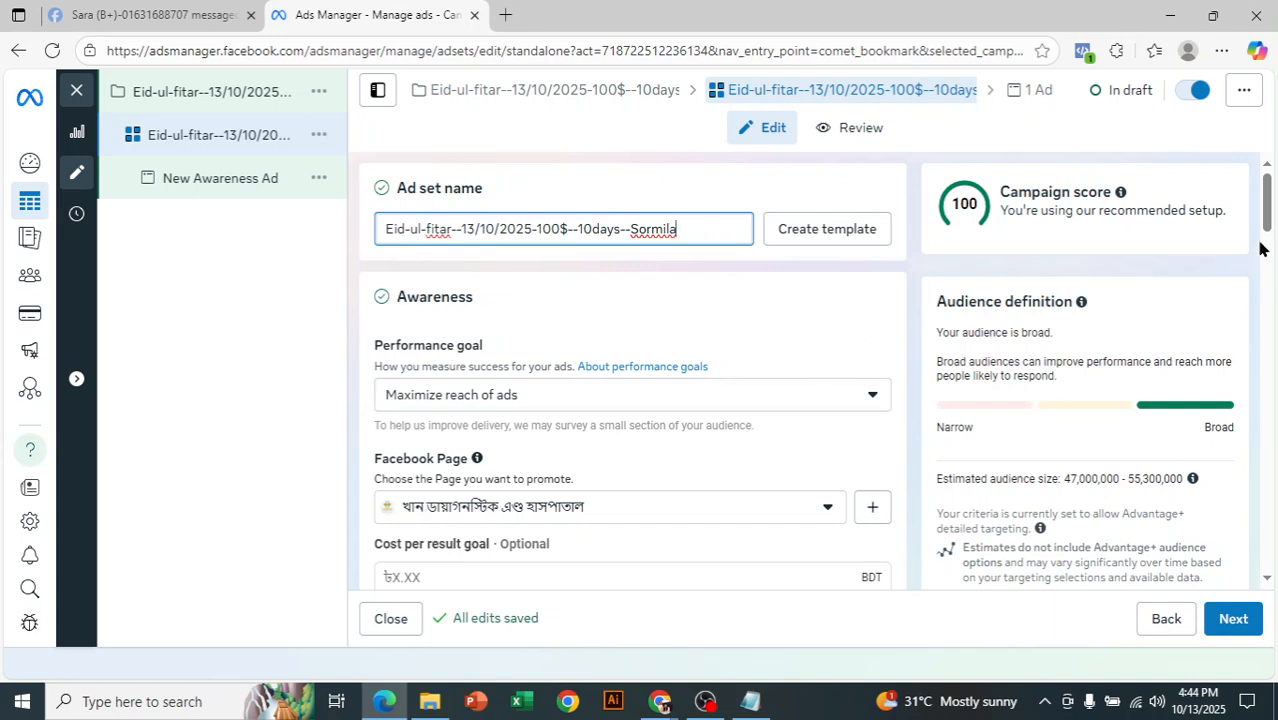
# - Review the awareness and video view options offered for the ad set's performance goal
pyautogui.click(1268, 205)
pyautogui.moveTo(1268, 205); pyautogui.dragTo(1268, 217)
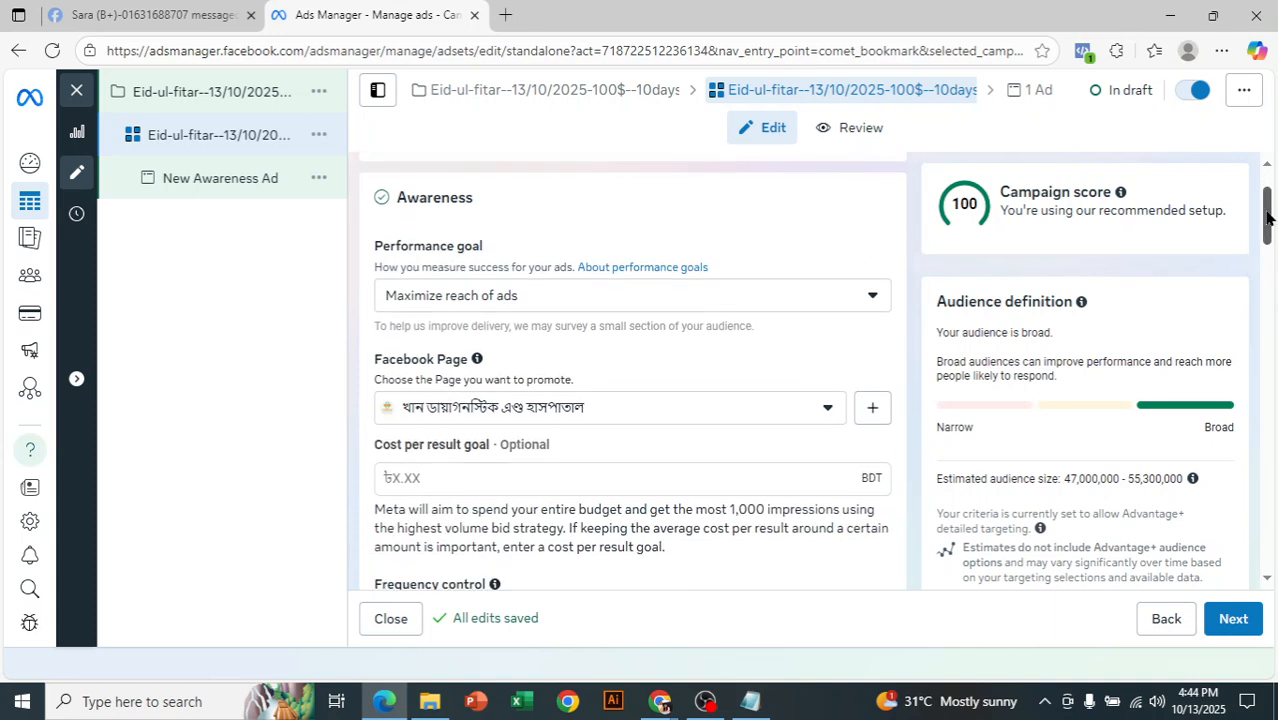
pyautogui.click(613, 295)
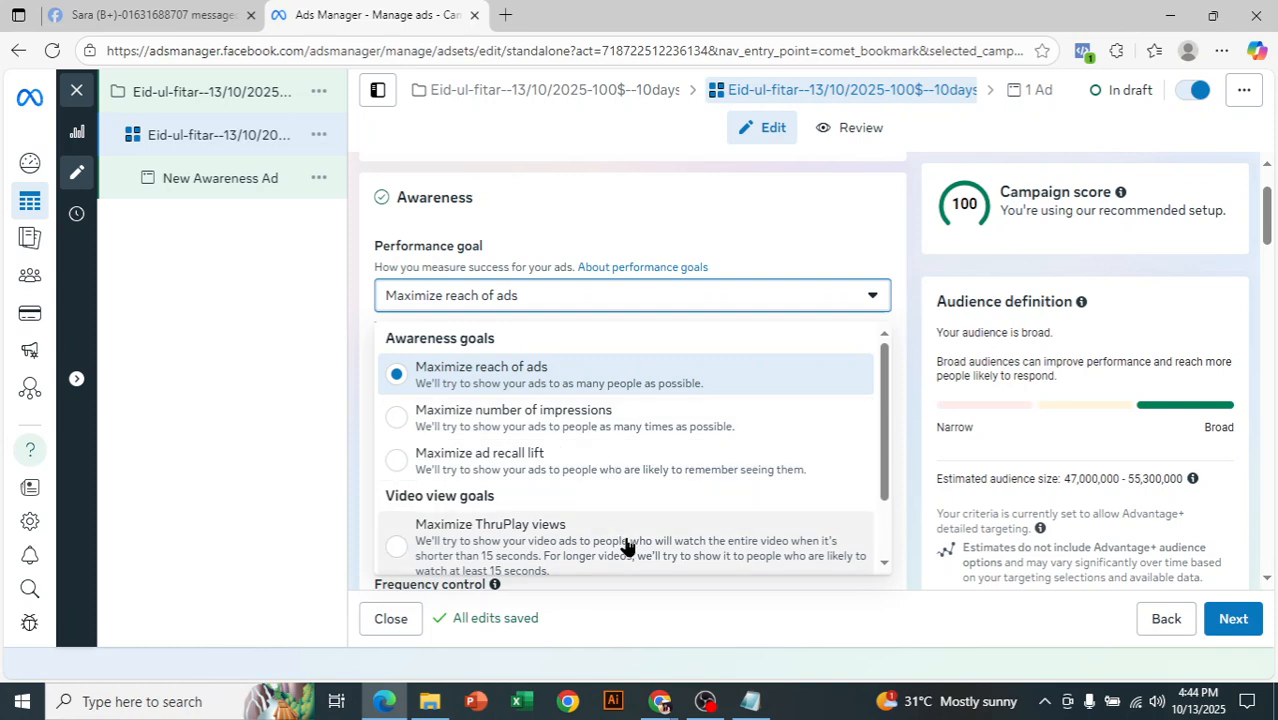
pyautogui.scroll(-2, 663, 537)
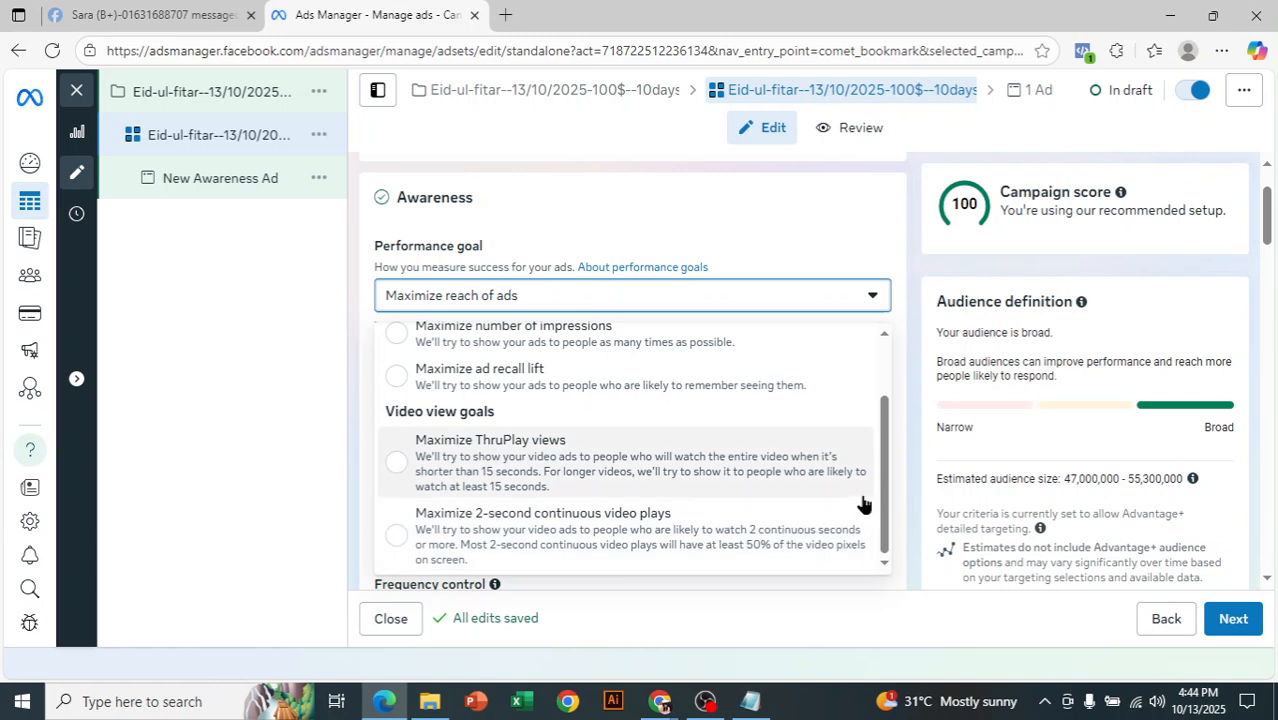
pyautogui.scroll(2, 885, 520)
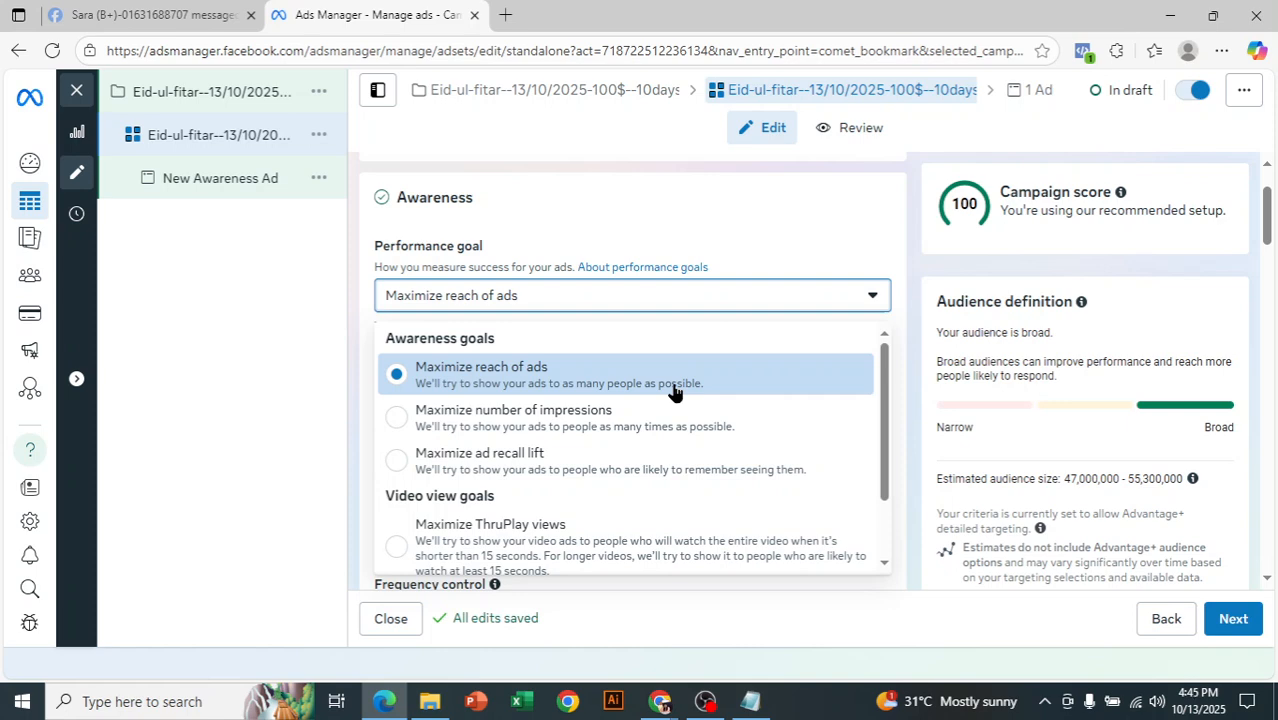
pyautogui.click(269, 356)
# - Switch to the Facebook home page, close the open group chat and accept the pending friend request
pyautogui.click(113, 9)
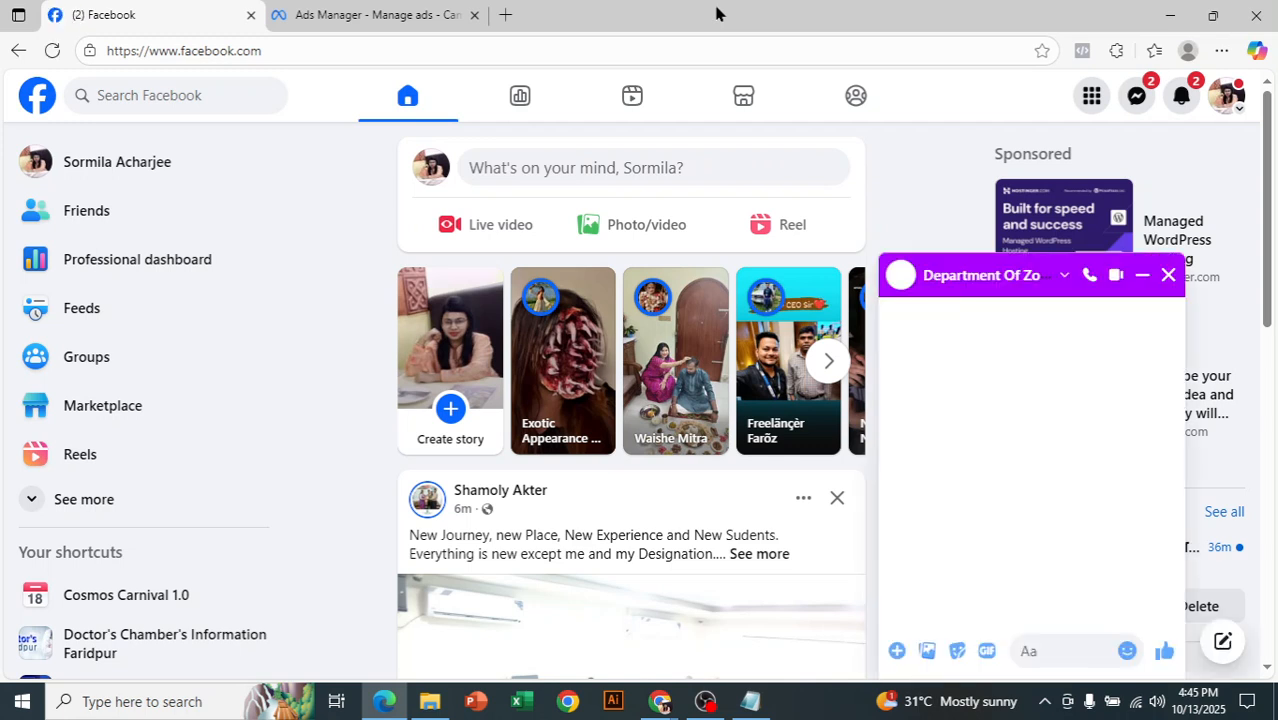
pyautogui.click(1165, 277)
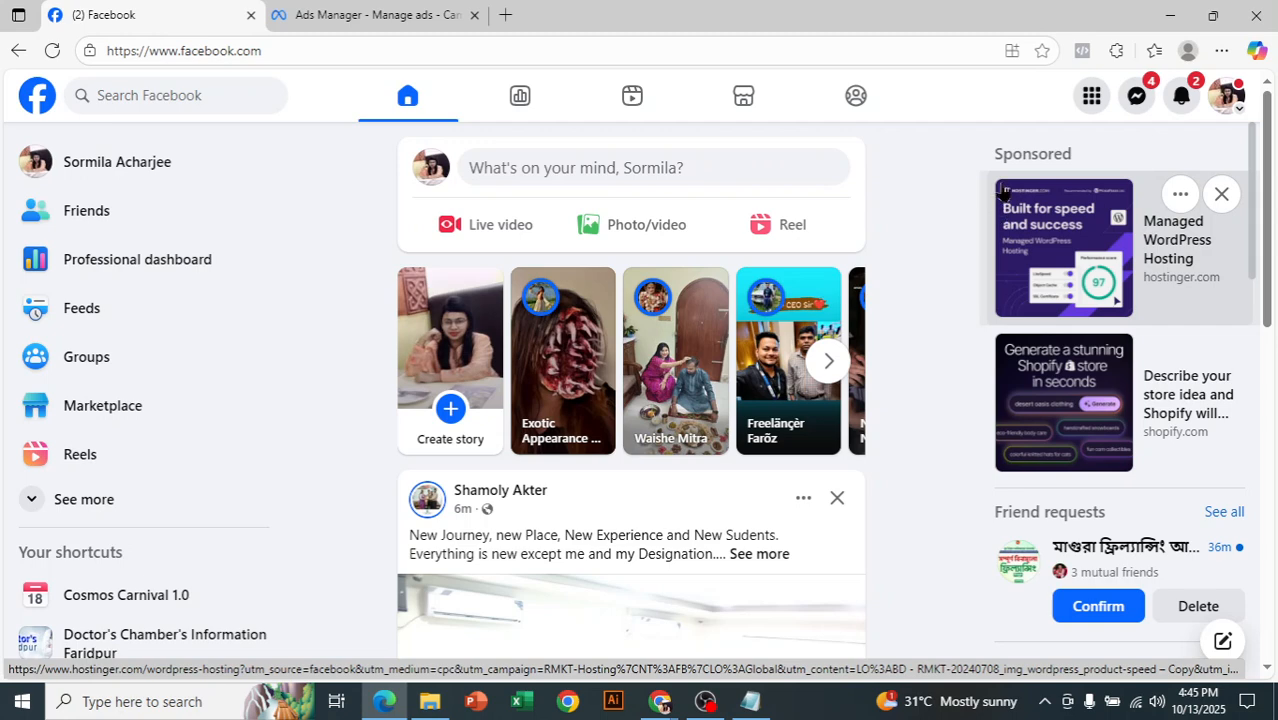
pyautogui.click(1124, 607)
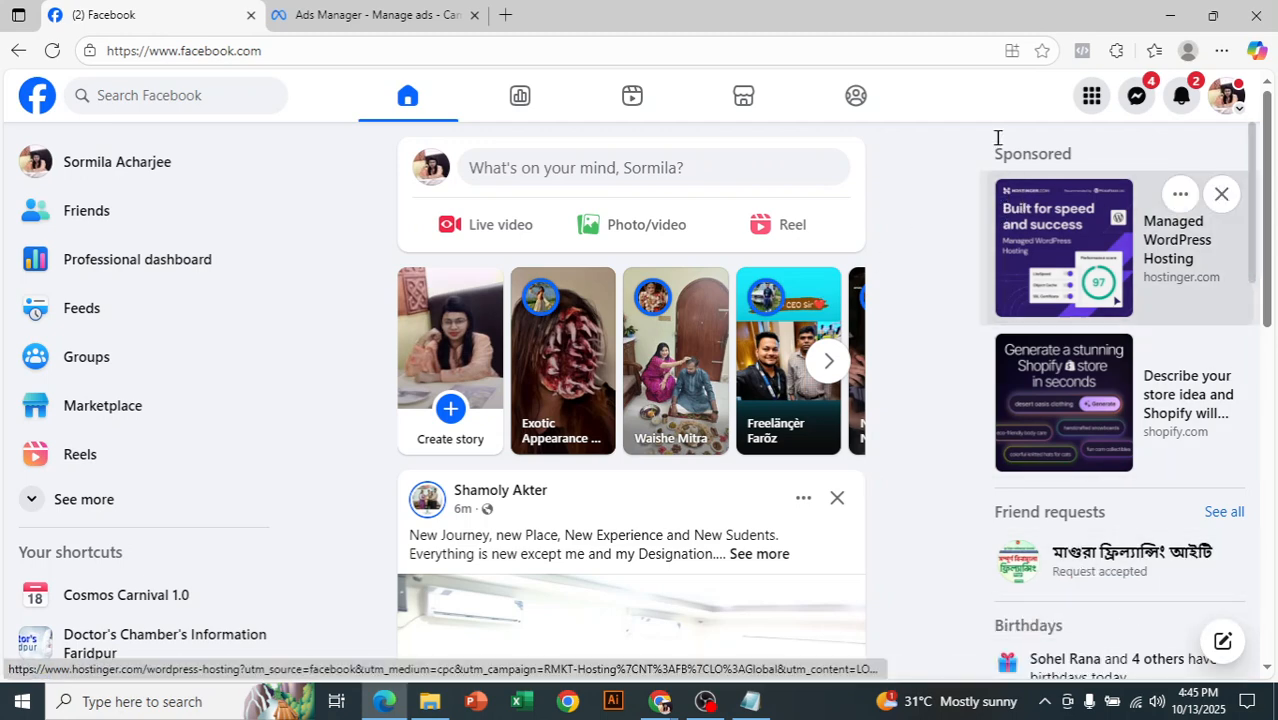
# - Return to Ads Manager and look through the Facebook Pages available for promotion, keeping the current selection
pyautogui.click(375, 15)
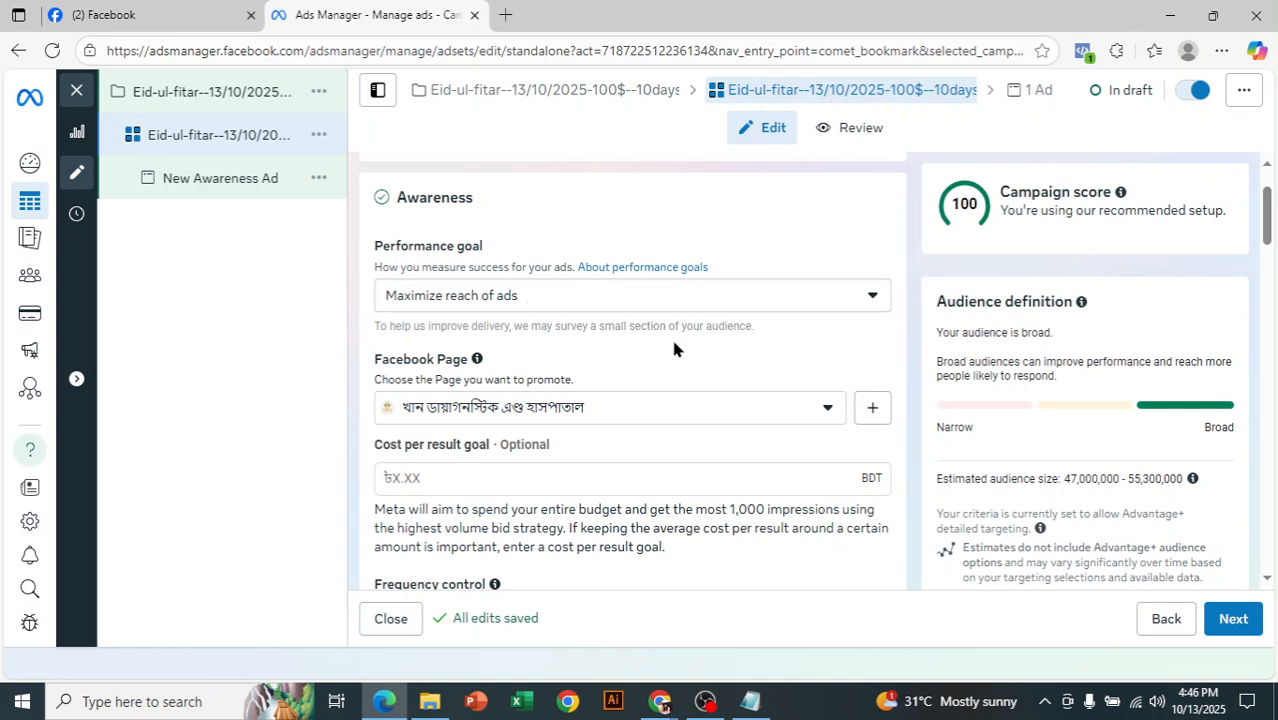
pyautogui.click(477, 420)
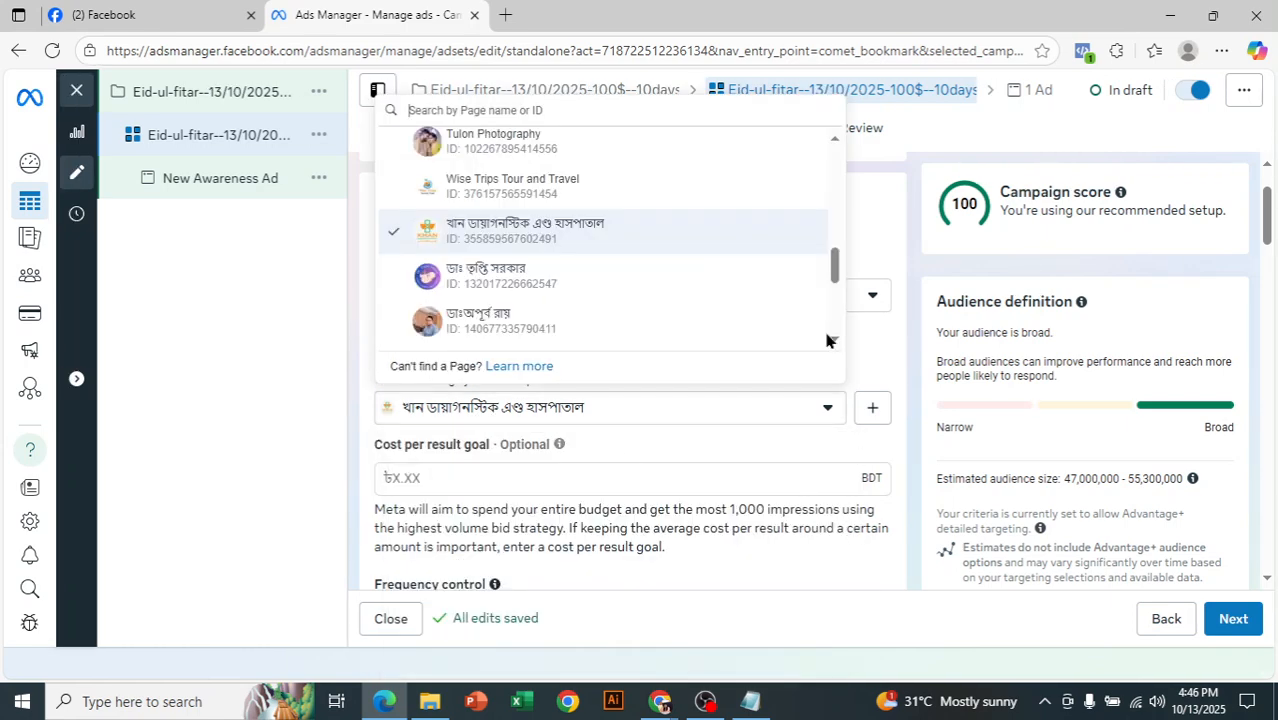
pyautogui.moveTo(839, 284); pyautogui.dragTo(839, 162)
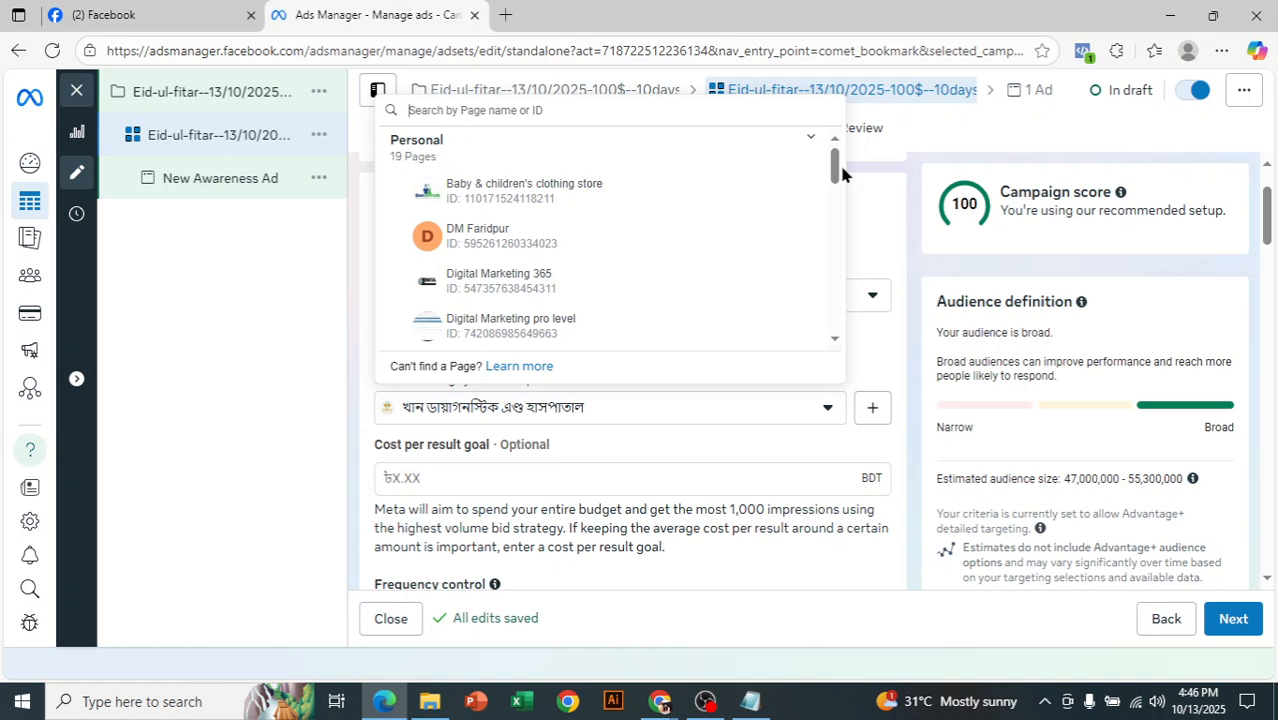
pyautogui.click(900, 237)
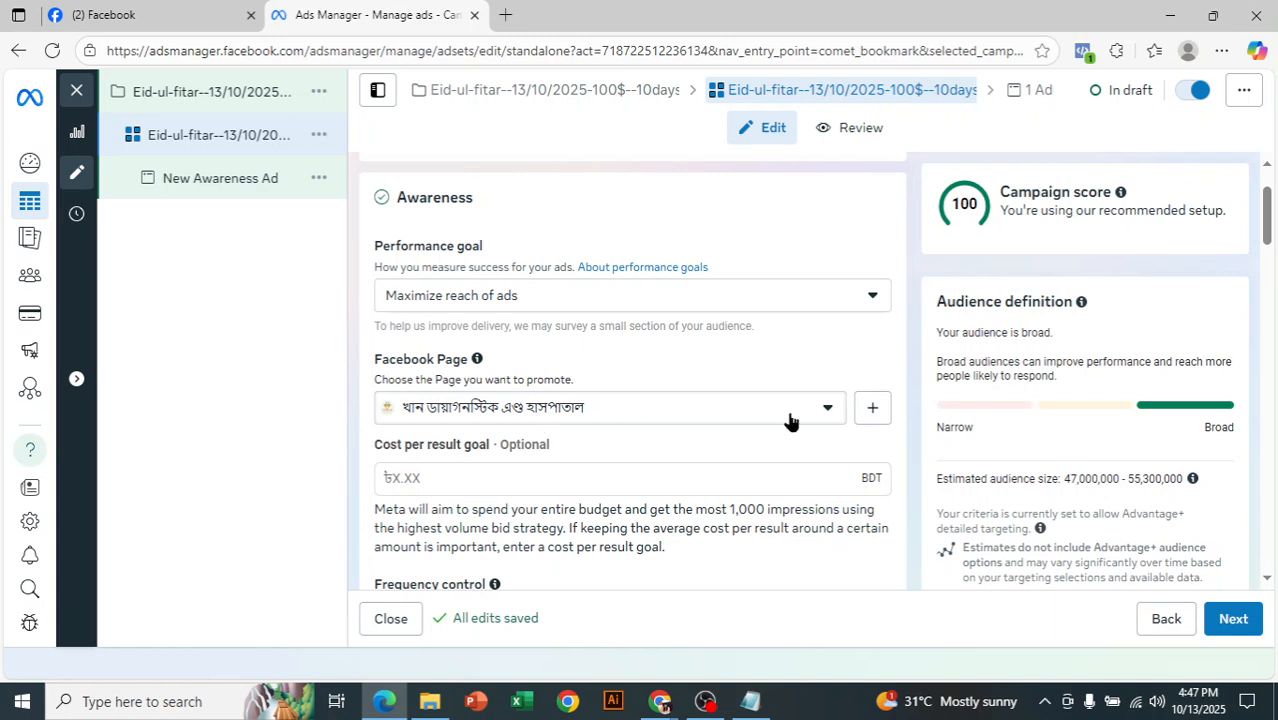
# - Set the ad set's frequency cap to a maximum of 20 times every 7 days
pyautogui.scroll(-1, 600, 440)
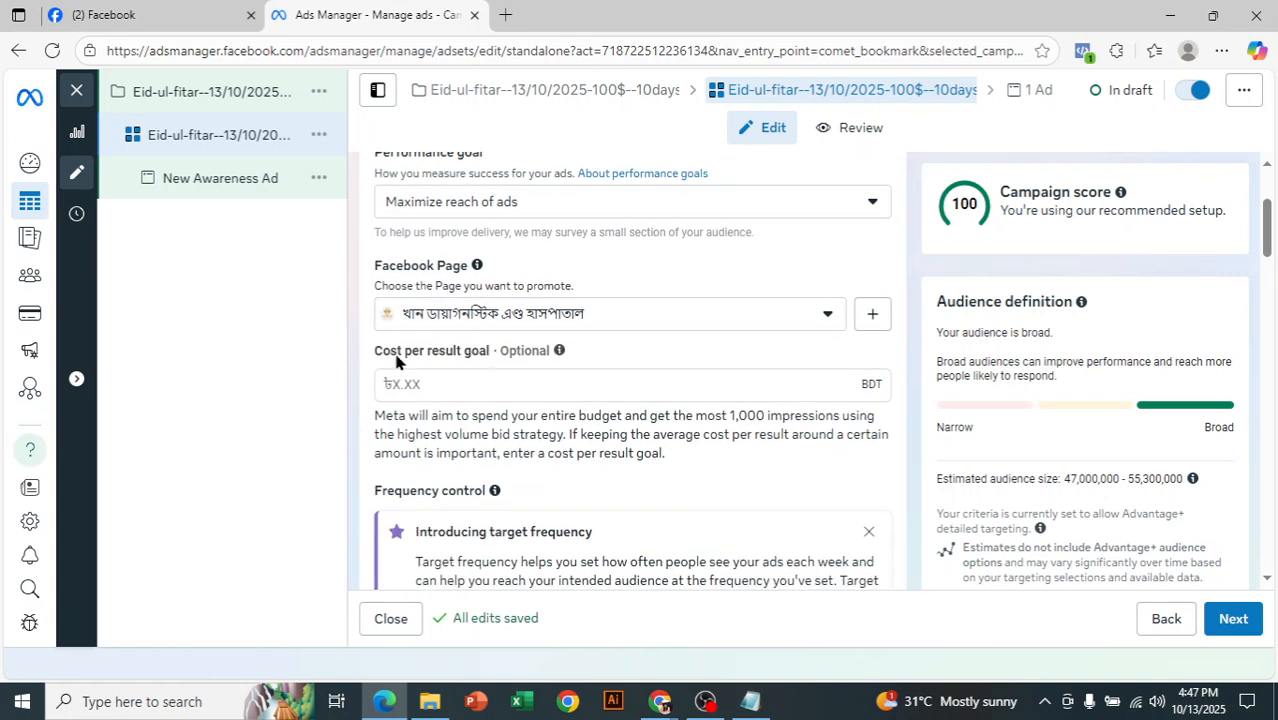
pyautogui.scroll(1, 425, 357)
pyautogui.scroll(-2, 599, 405)
pyautogui.scroll(-1, 601, 409)
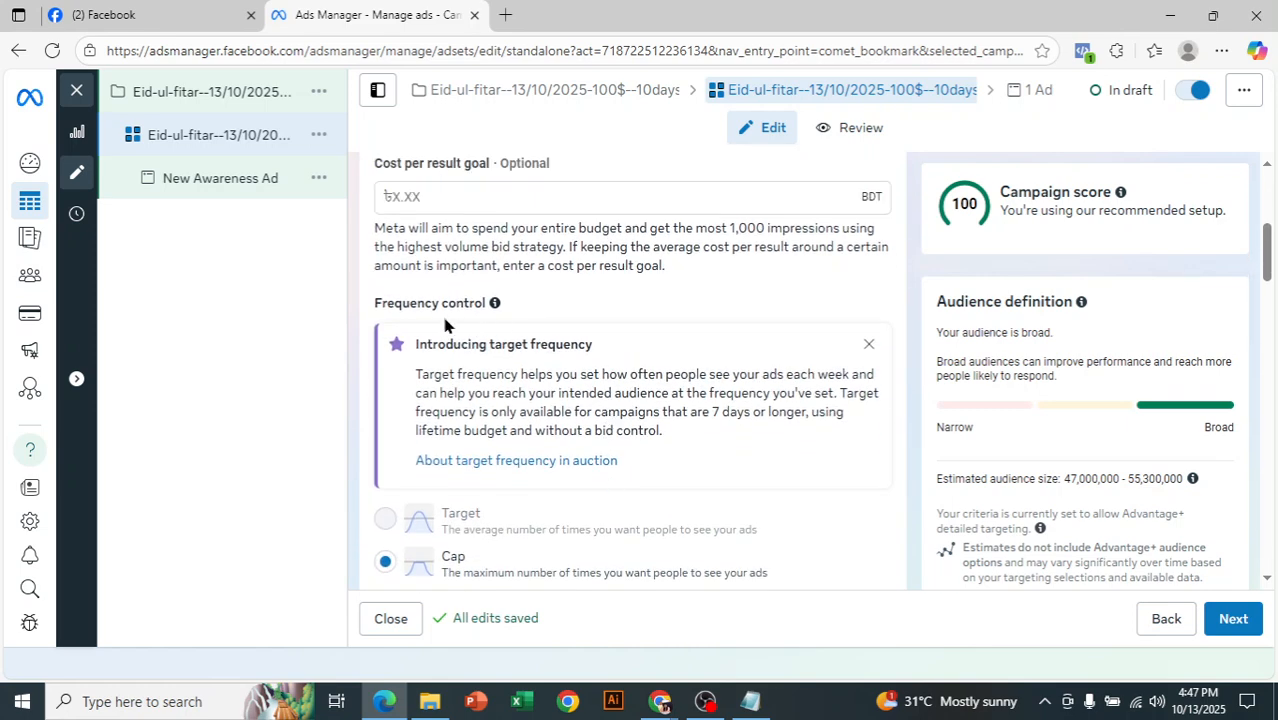
pyautogui.scroll(-1, 599, 342)
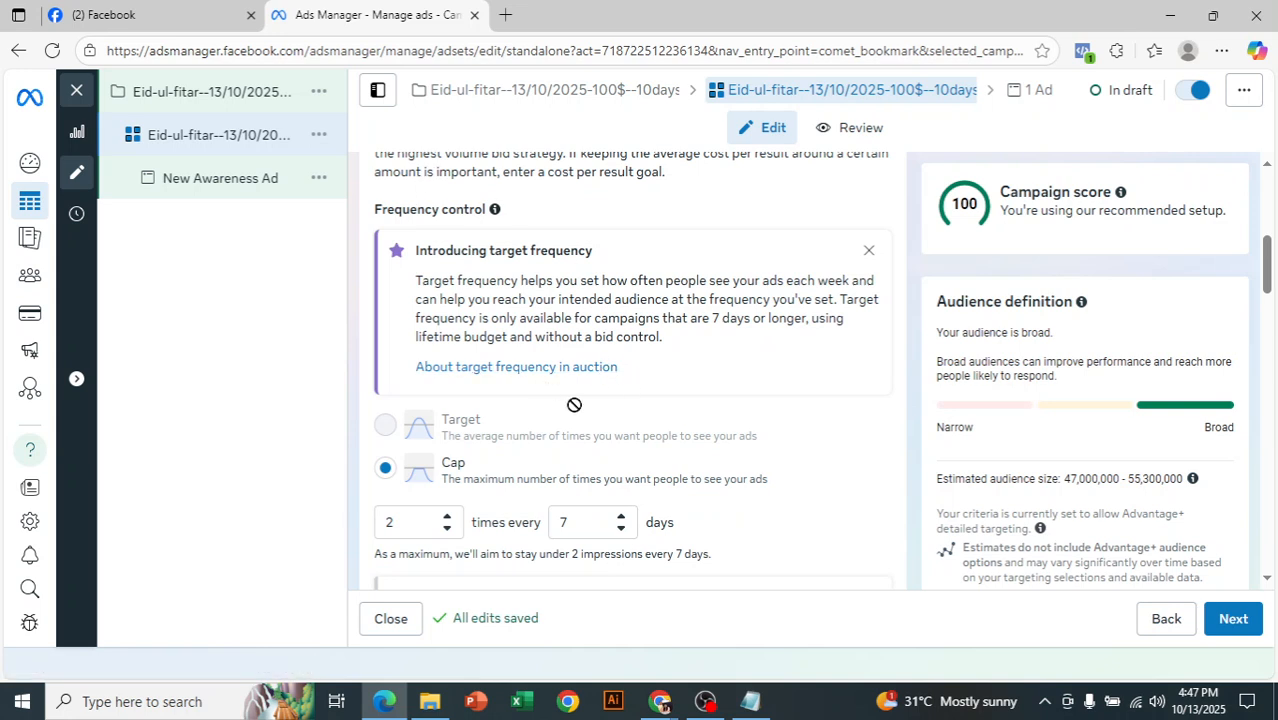
pyautogui.click(395, 522)
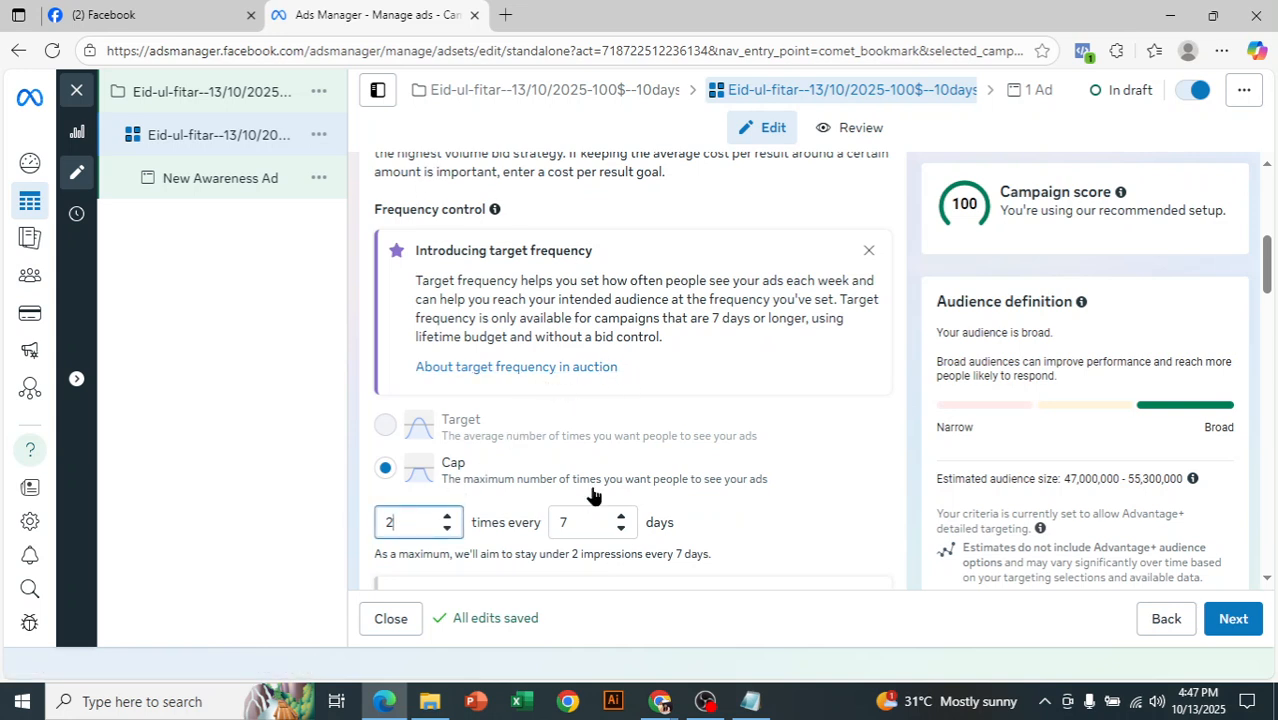
pyautogui.write('0')
pyautogui.click(585, 519)
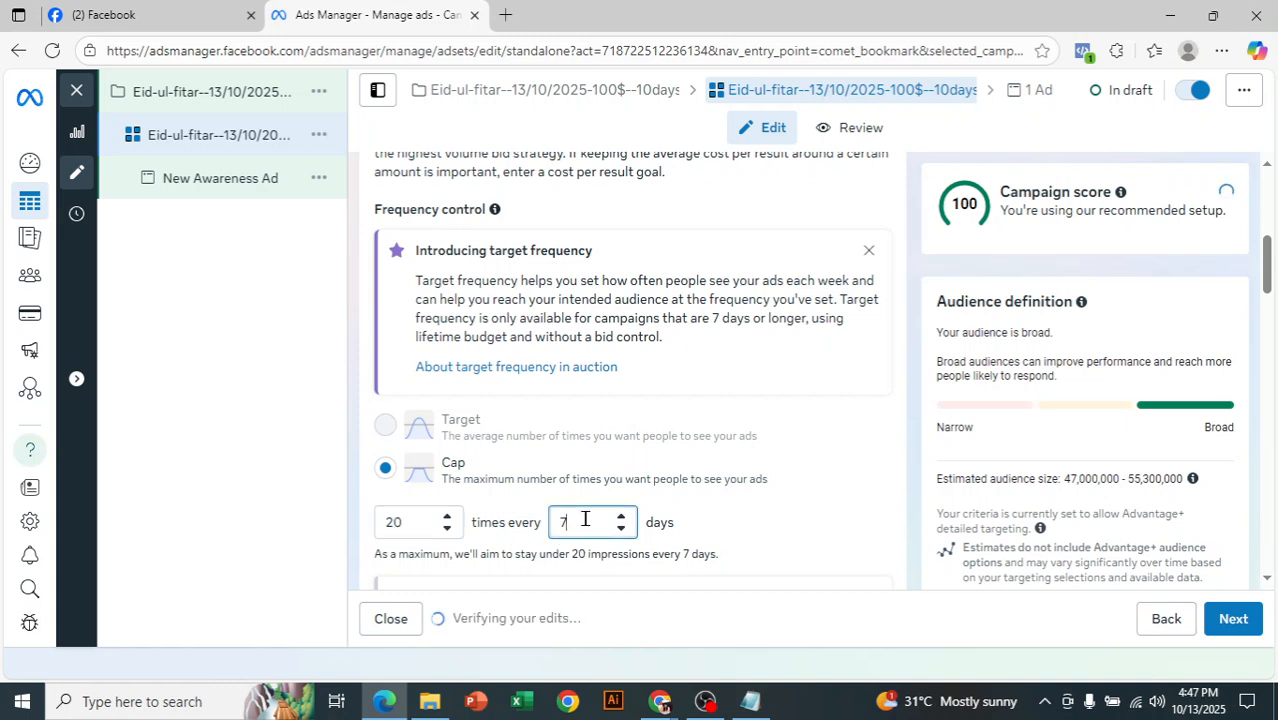
pyautogui.write('1')
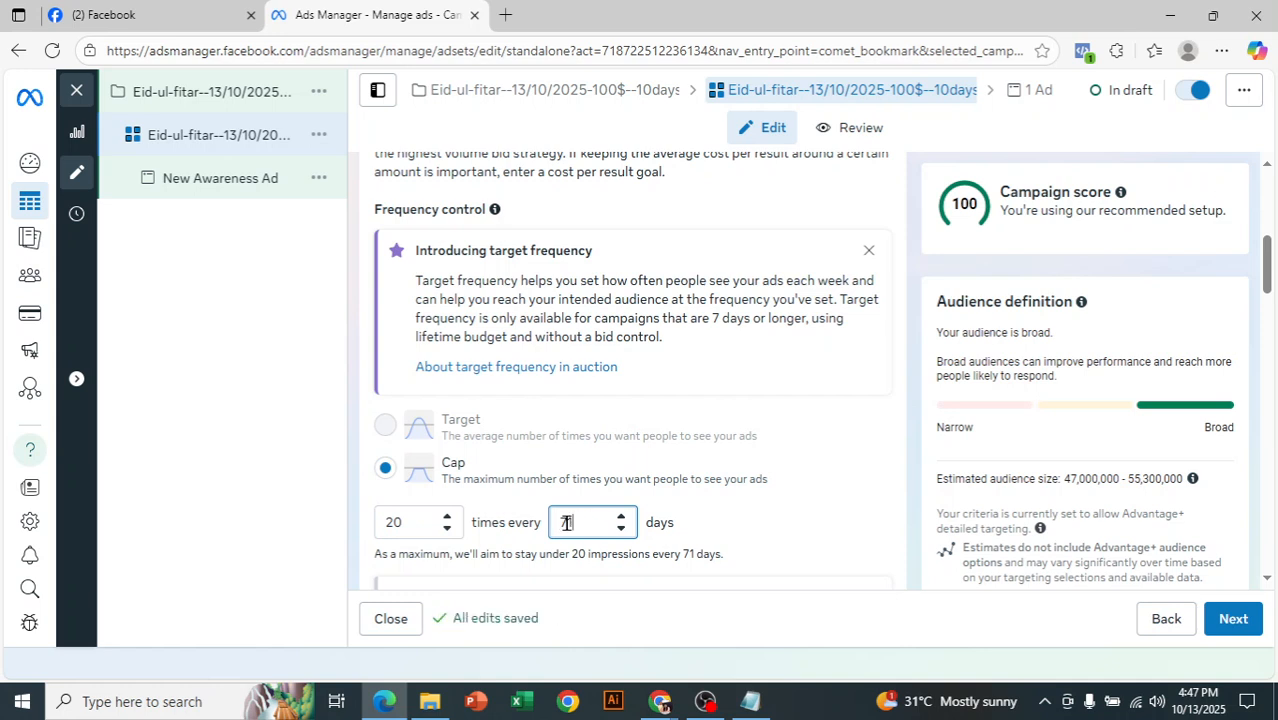
pyautogui.press('BackSpace')
# - Review the ad set's daily budget settings and change the budget type to Lifetime budget
pyautogui.scroll(-2, 835, 250)
pyautogui.scroll(-4, 718, 488)
pyautogui.scroll(-4, 592, 481)
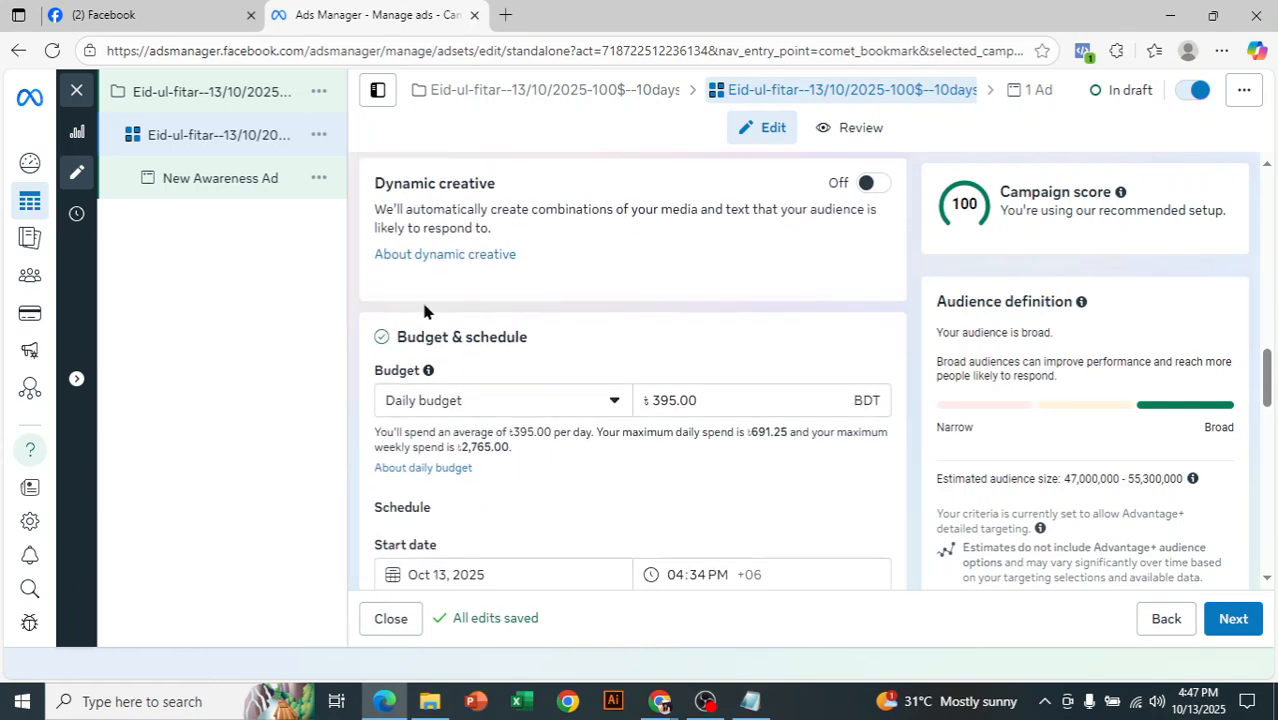
pyautogui.scroll(-1, 505, 378)
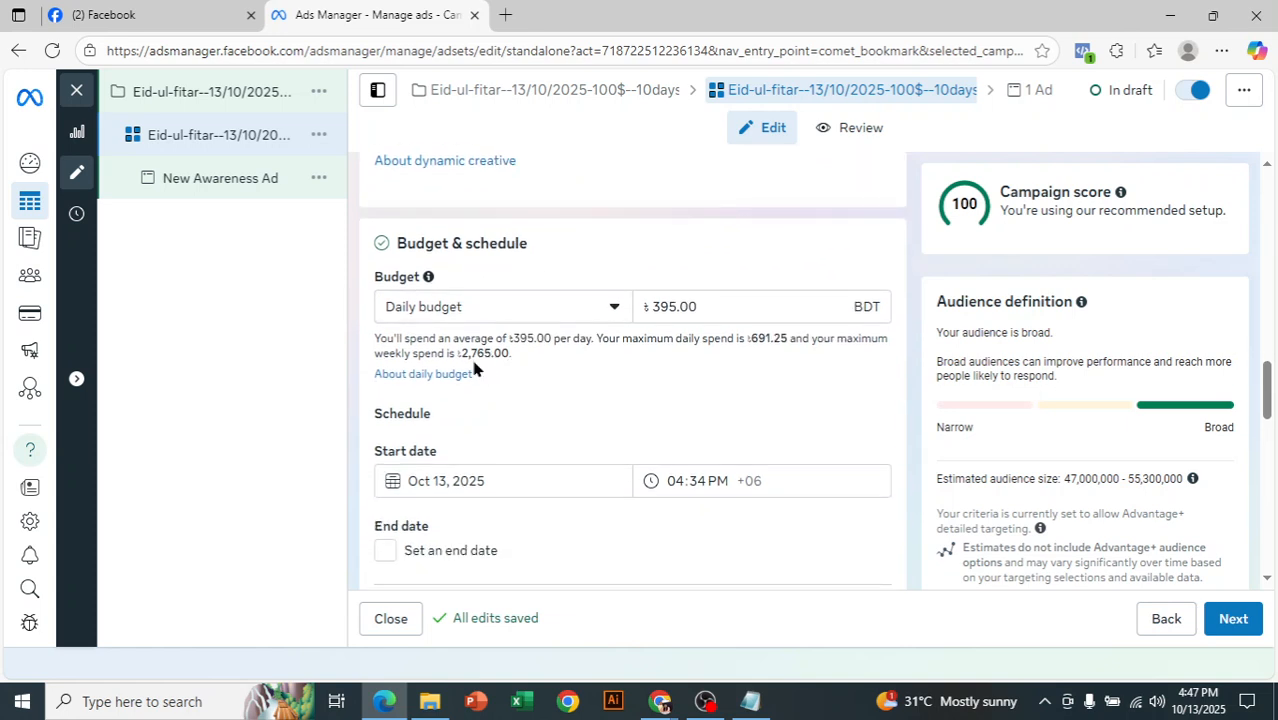
pyautogui.click(507, 318)
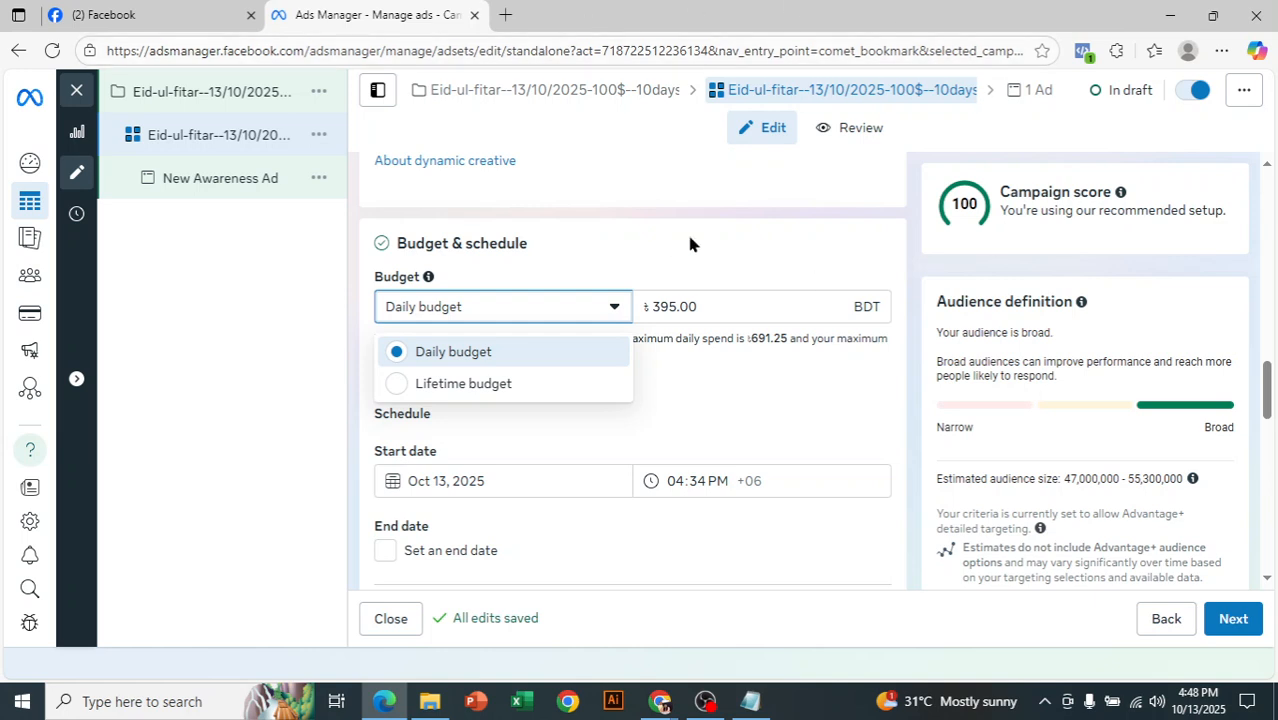
pyautogui.click(722, 305)
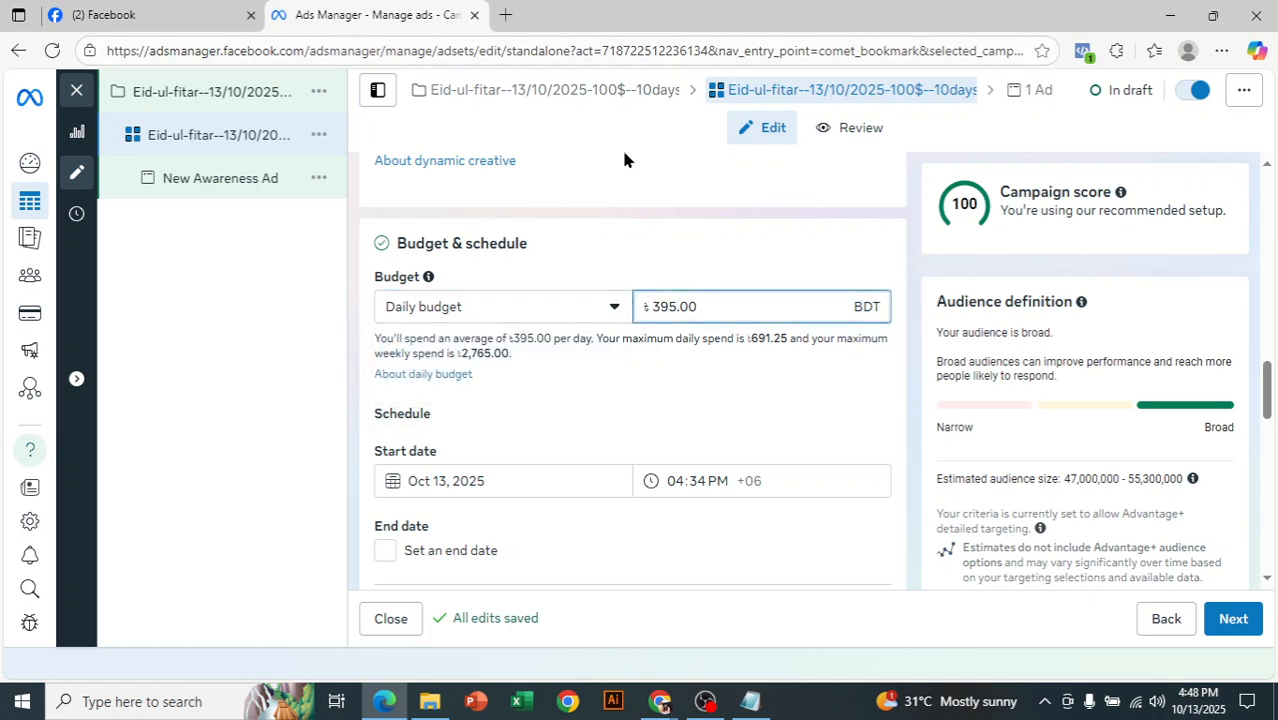
pyautogui.doubleClick(668, 305)
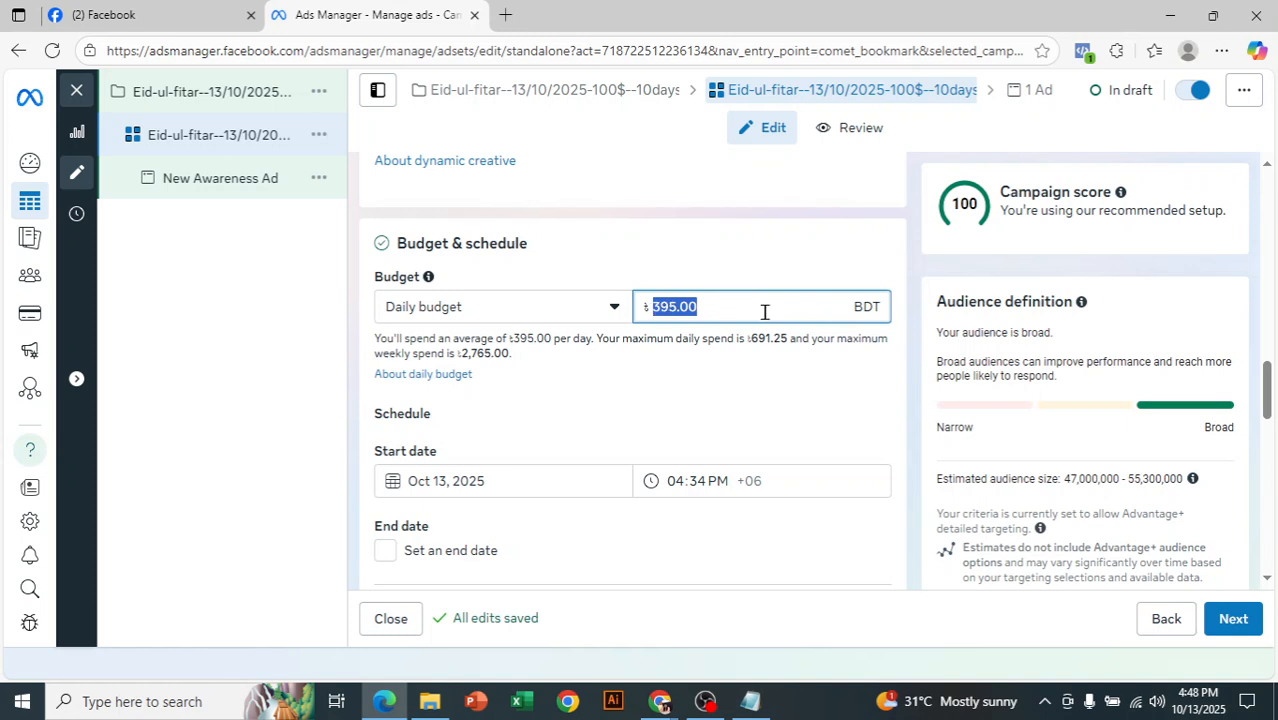
pyautogui.click(490, 310)
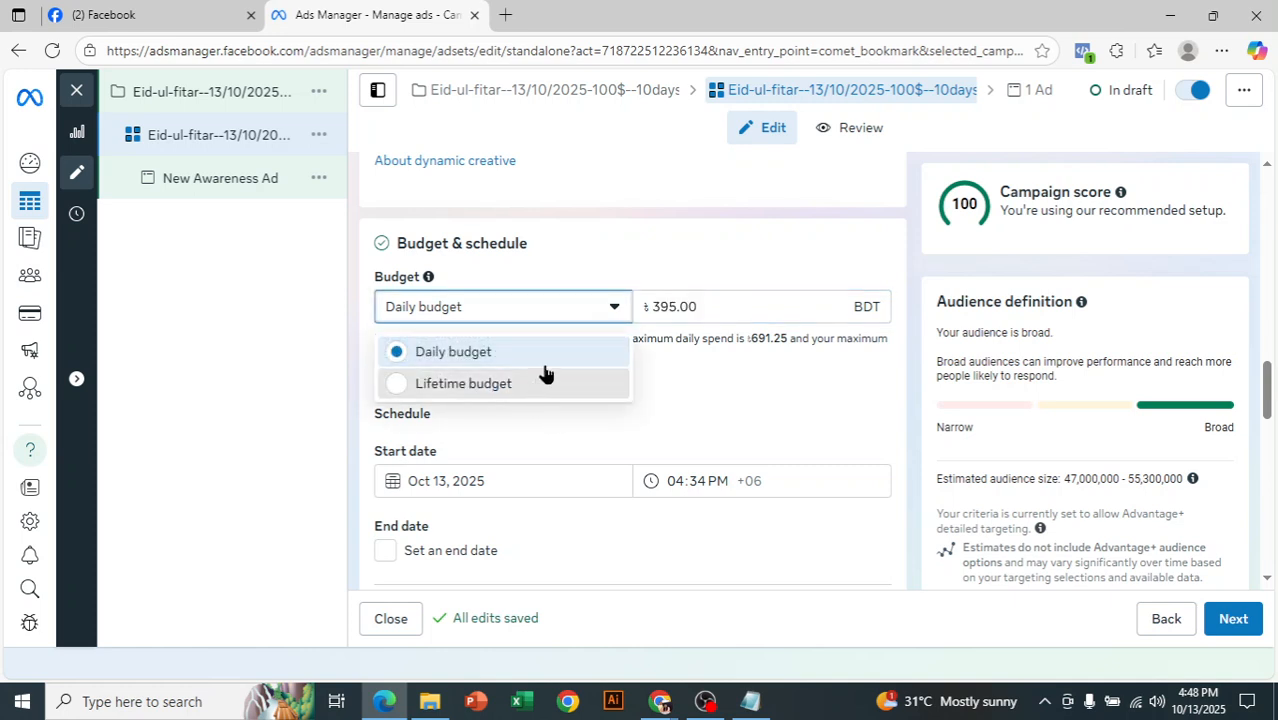
pyautogui.click(543, 361)
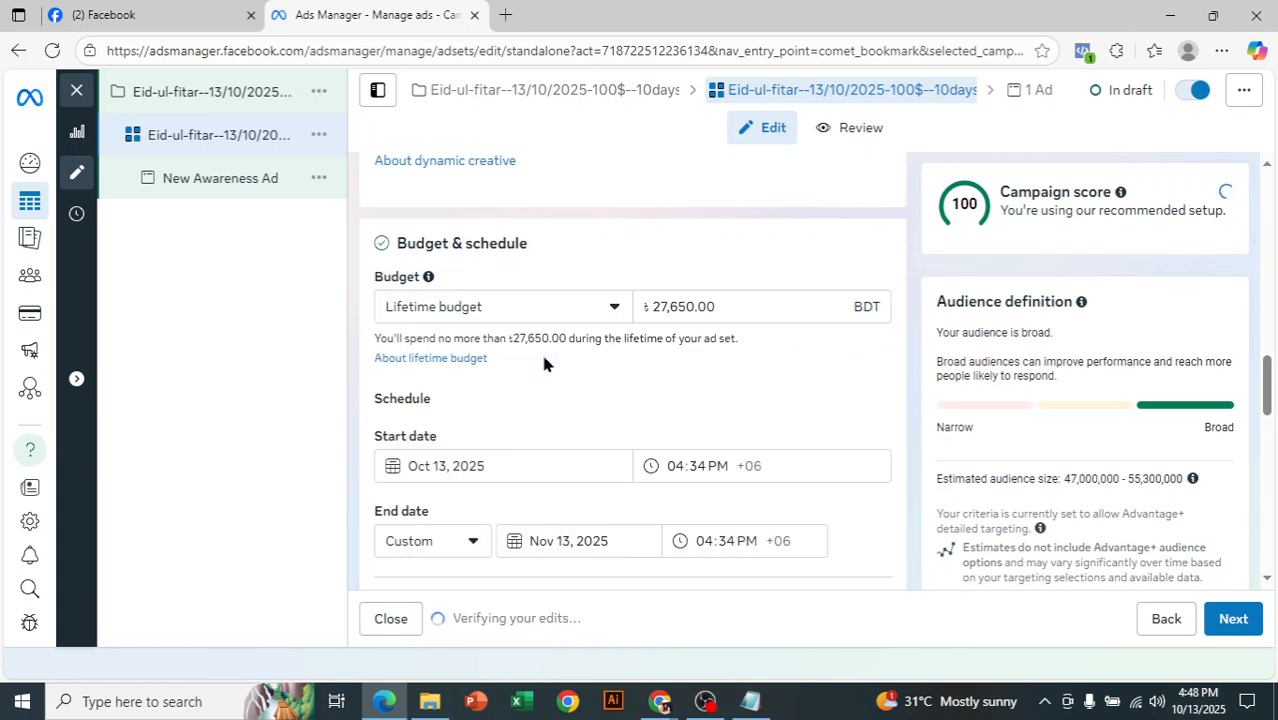
# - Set the ad set's end date to October 20, 2025
pyautogui.click(567, 540)
pyautogui.click(520, 297)
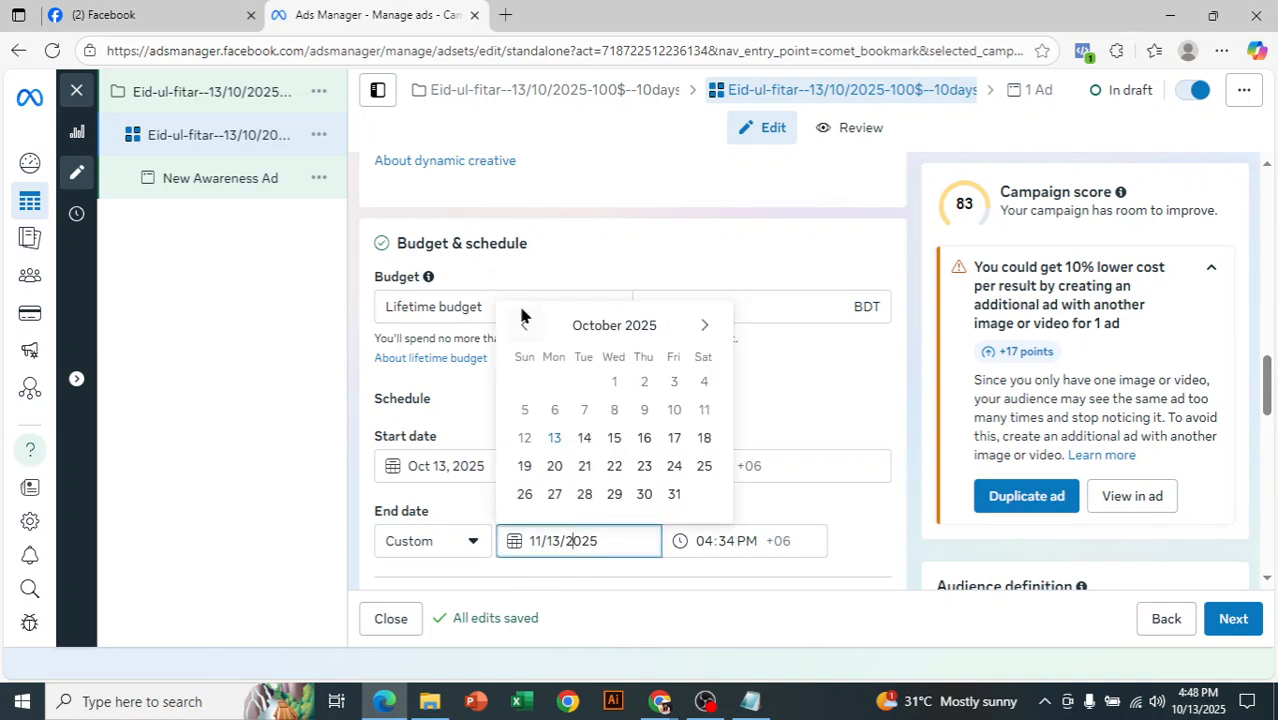
pyautogui.click(556, 467)
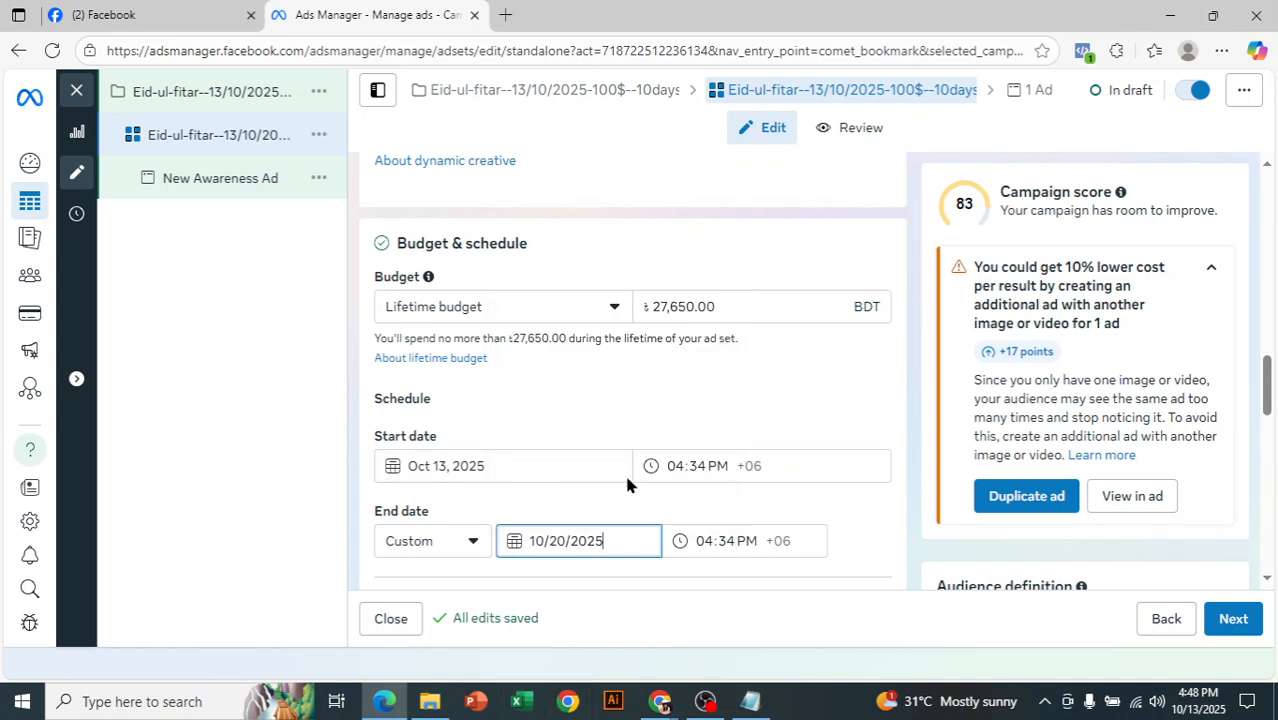
# - Set the lifetime budget amount to 5000 BDT
pyautogui.click(733, 306)
pyautogui.press('BackSpace')
pyautogui.write('5000')
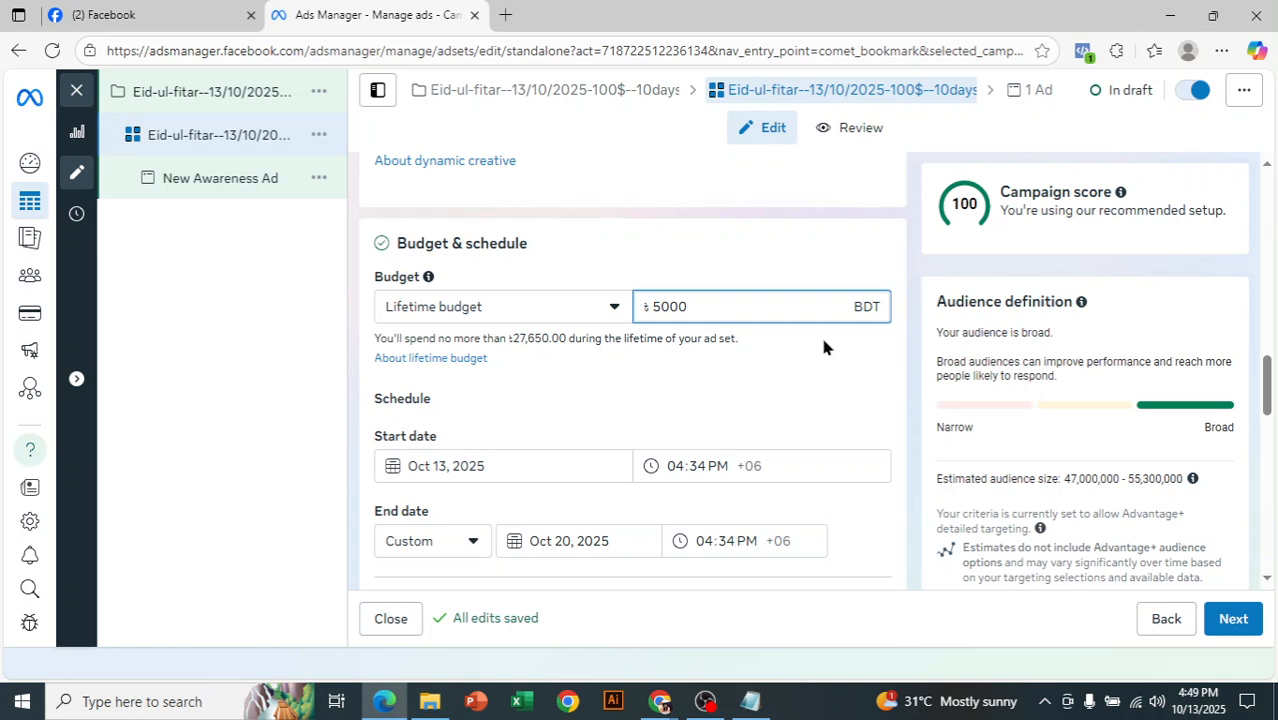
# - Switch the ad set back to Daily budget, set the amount to 1000 BDT and check the budget and schedule
pyautogui.click(548, 307)
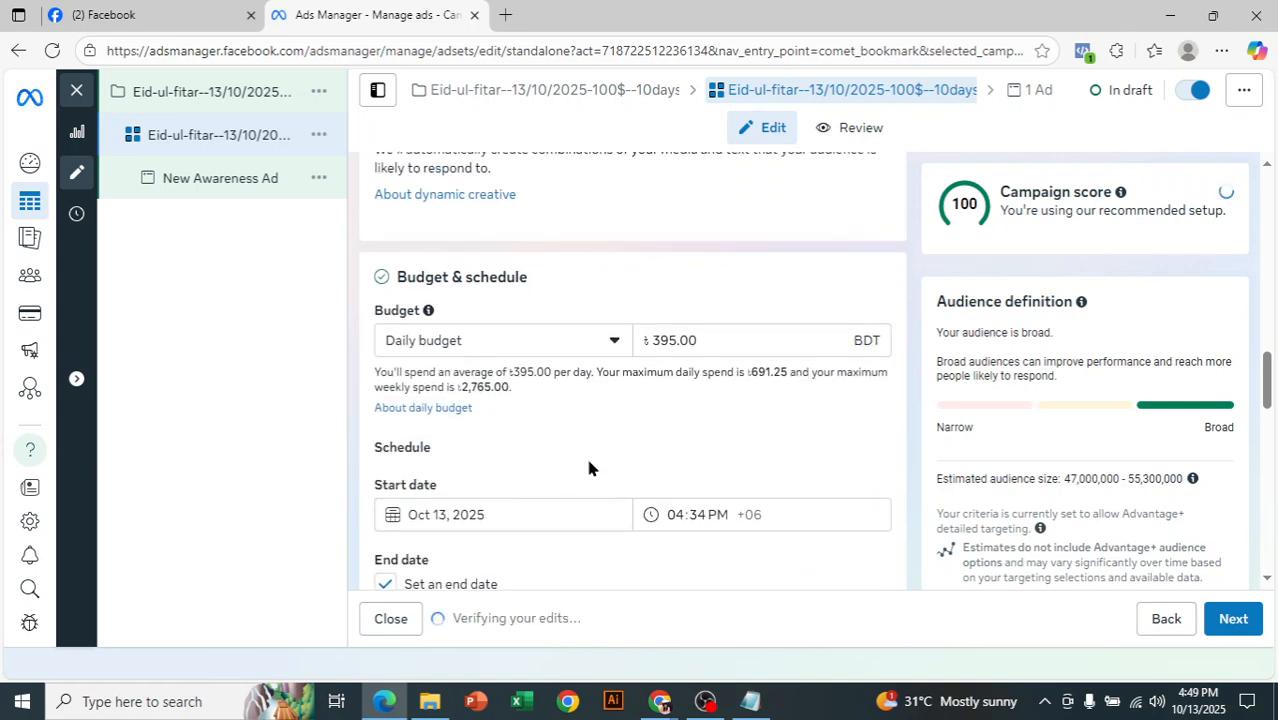
pyautogui.scroll(-2, 548, 477)
pyautogui.scroll(2, 591, 462)
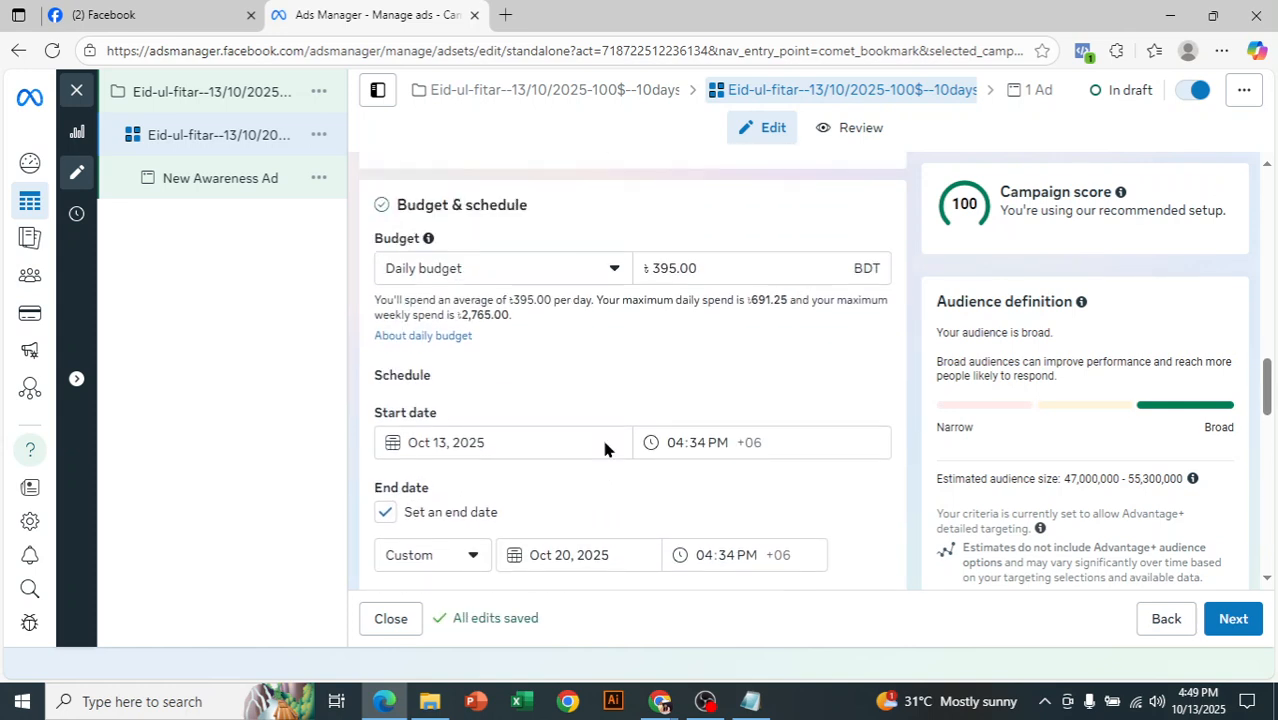
pyautogui.click(690, 306)
pyautogui.doubleClick(690, 306)
pyautogui.press('BackSpace')
pyautogui.write('1000')
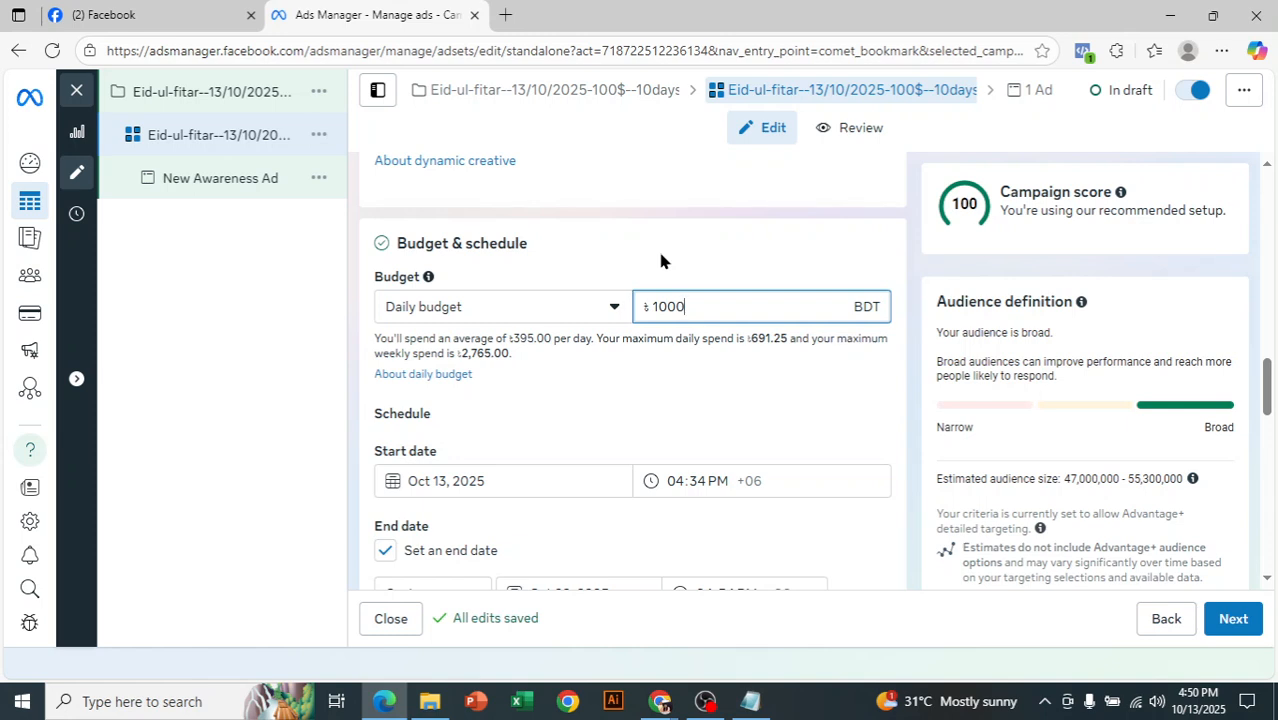
pyautogui.click(660, 261)
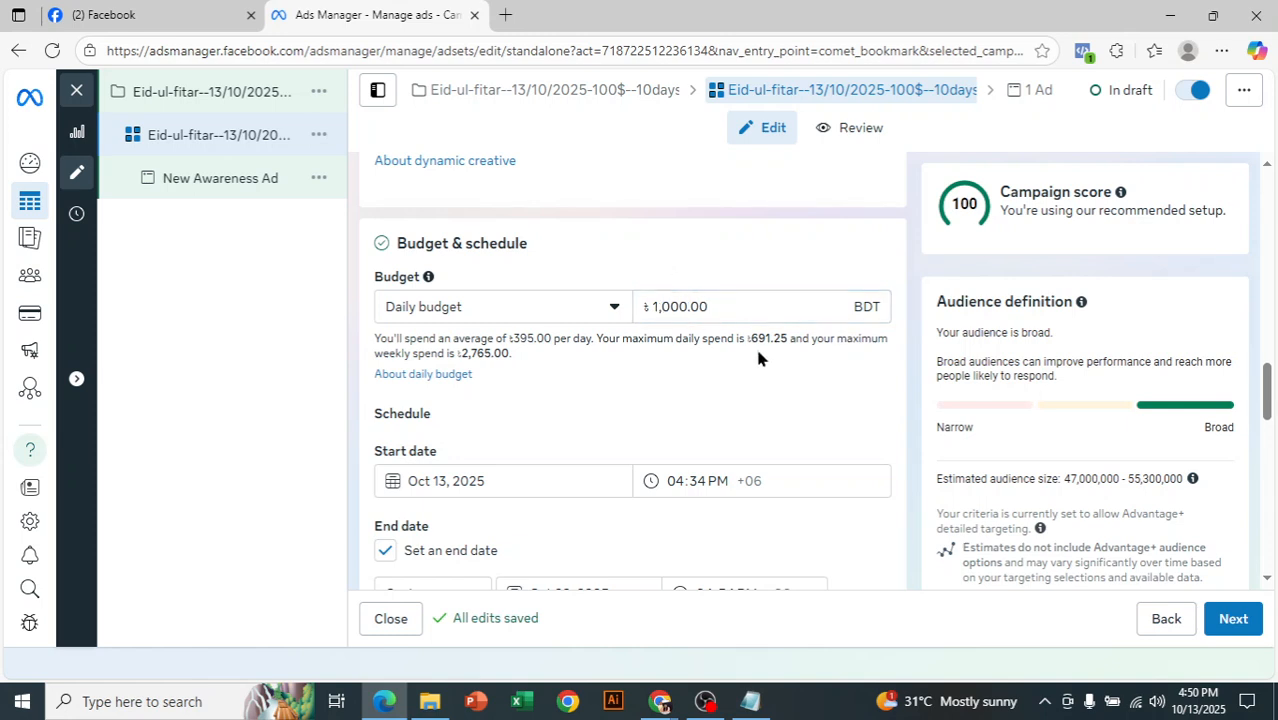
pyautogui.scroll(-3, 1266, 437)
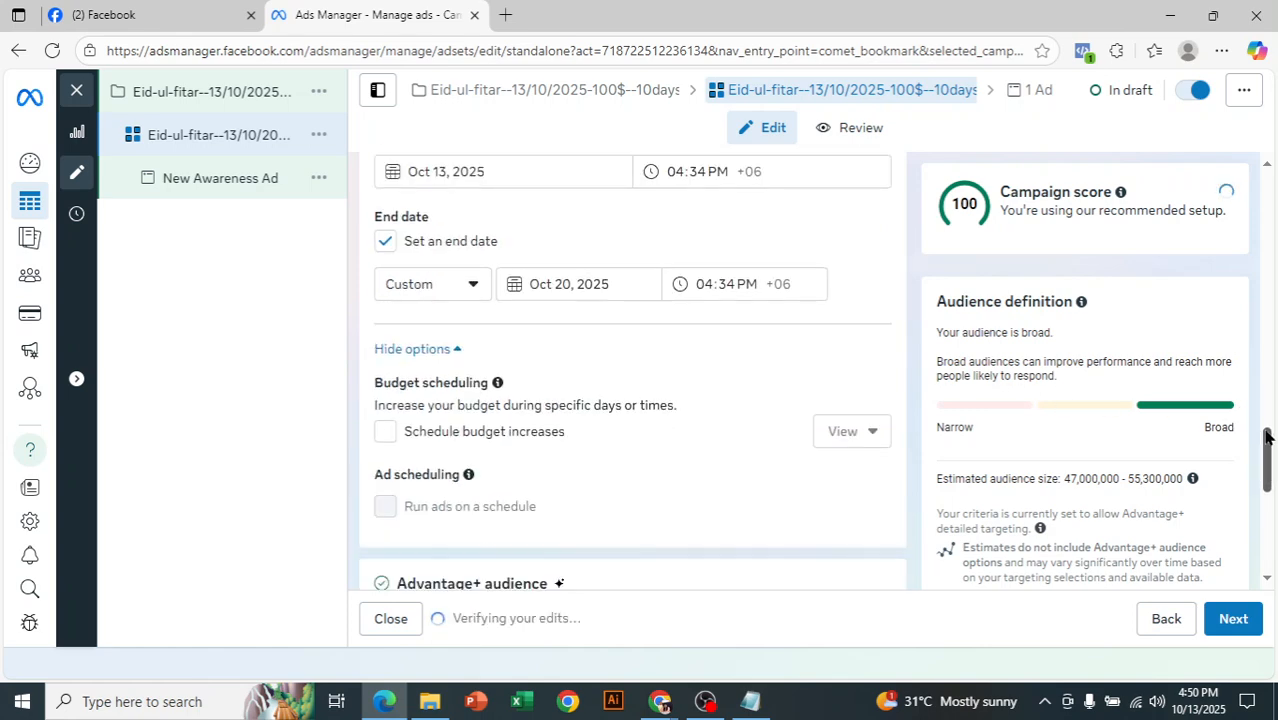
pyautogui.scroll(3, 747, 314)
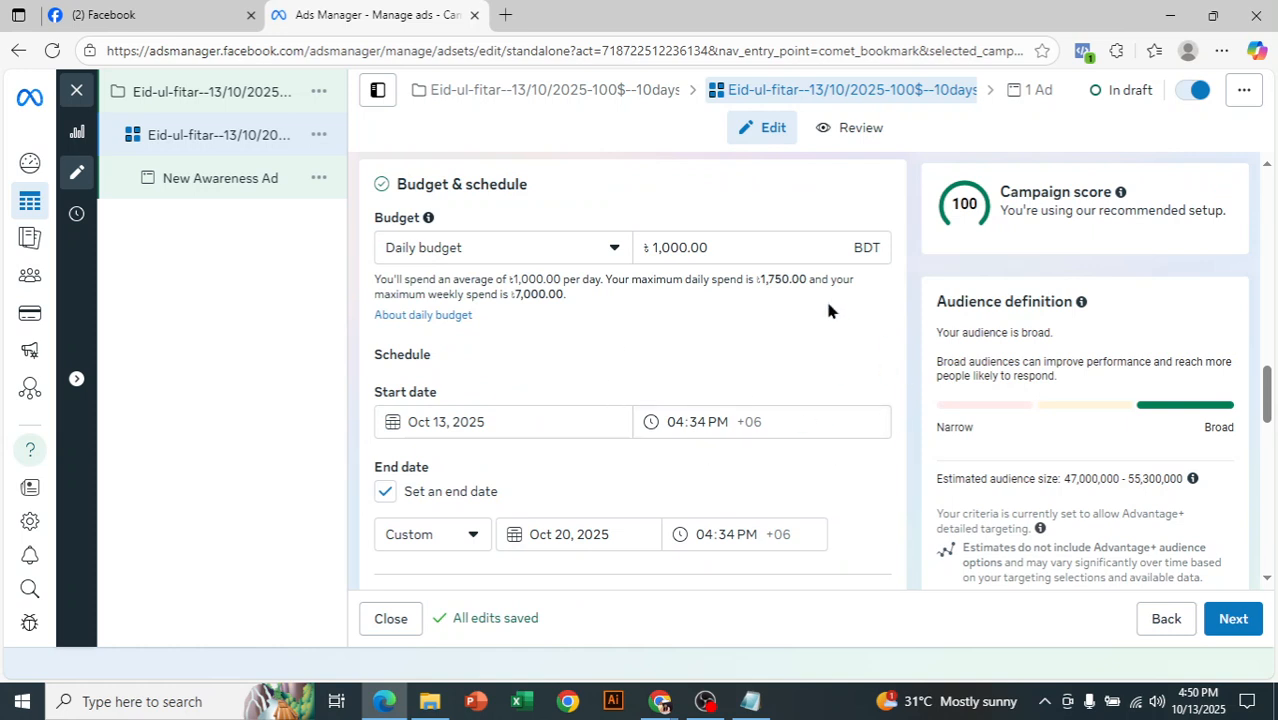
# - Edit the audience locations and add Bhutan from the Asian countries alongside Bangladesh
pyautogui.moveTo(1268, 395); pyautogui.dragTo(1270, 475)
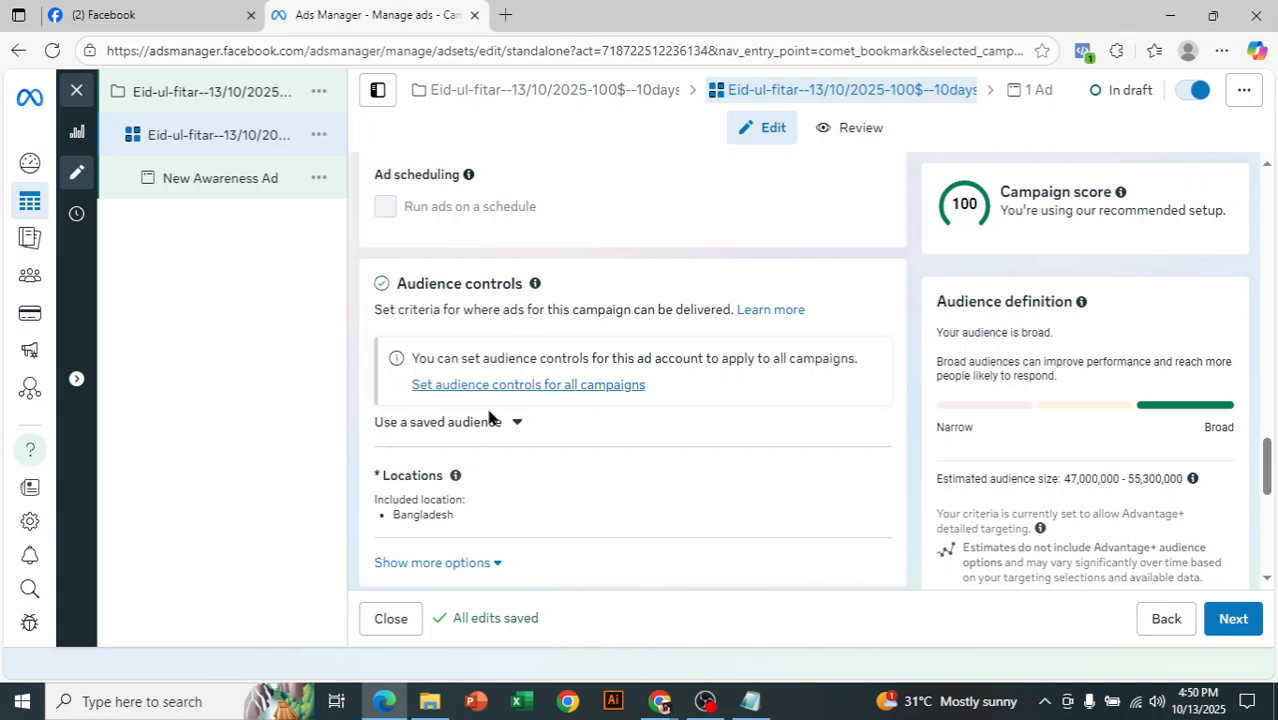
pyautogui.scroll(-1, 870, 480)
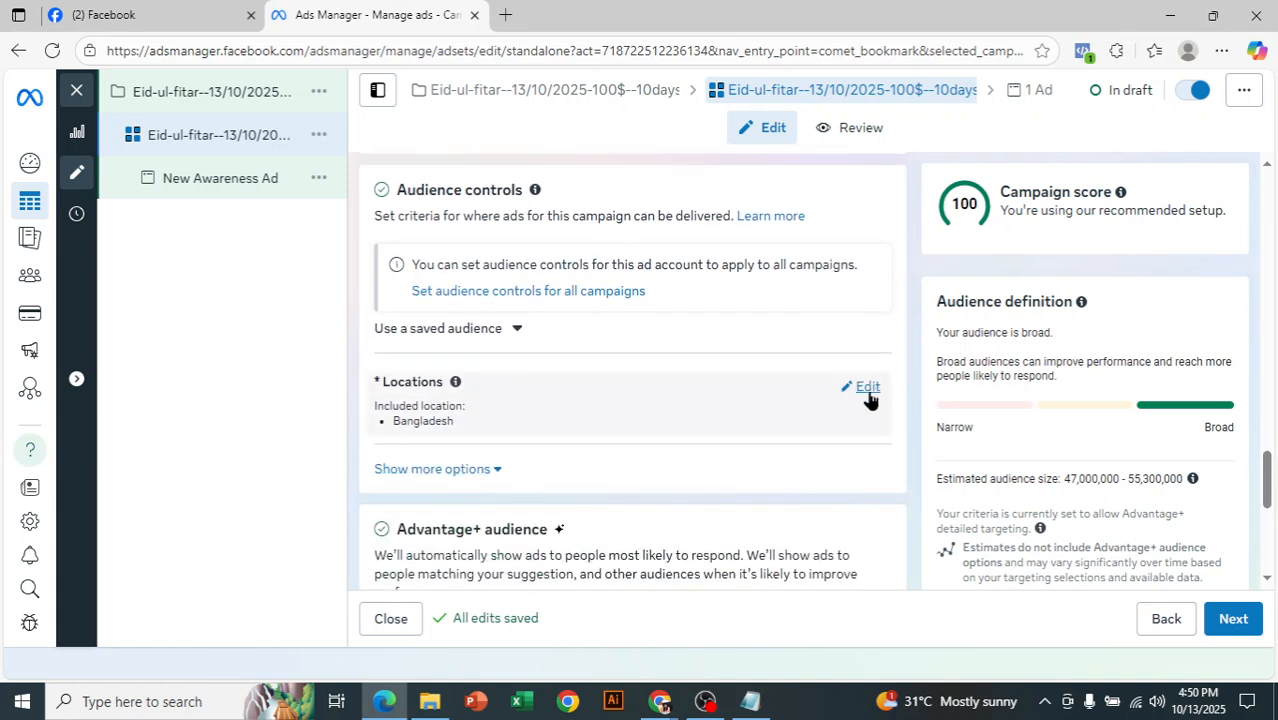
pyautogui.click(862, 387)
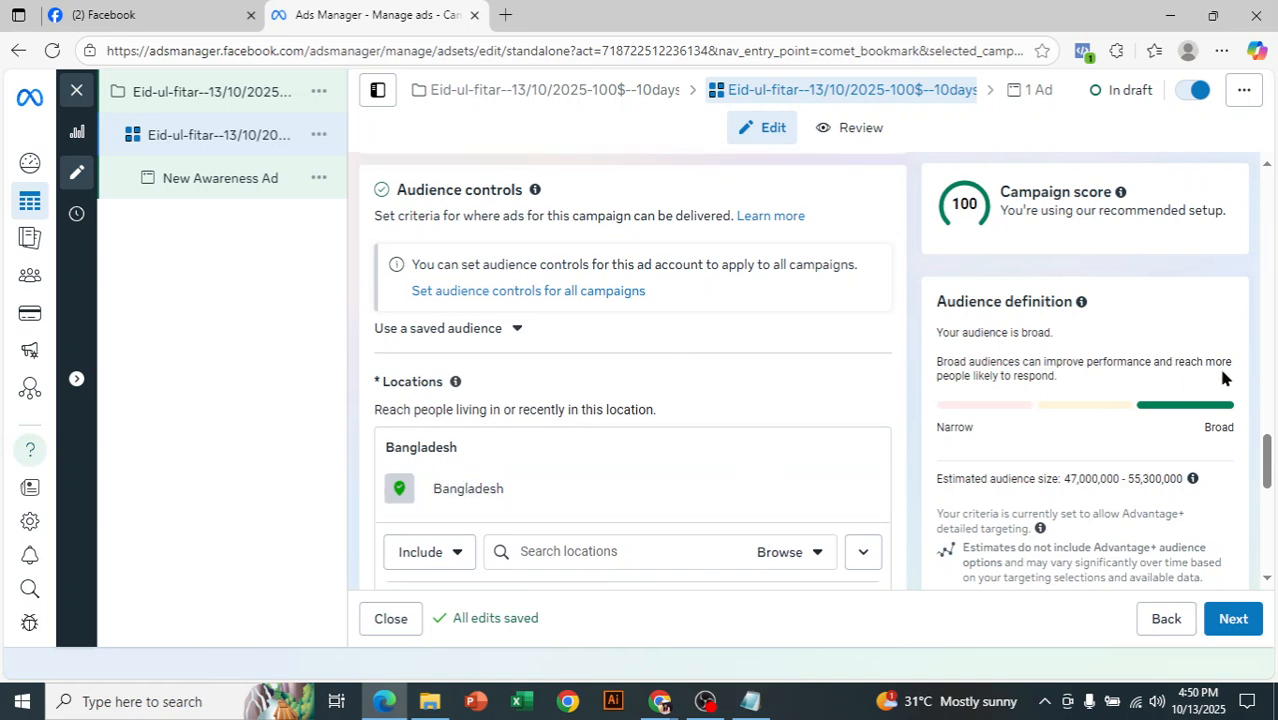
pyautogui.scroll(-1, 1270, 465)
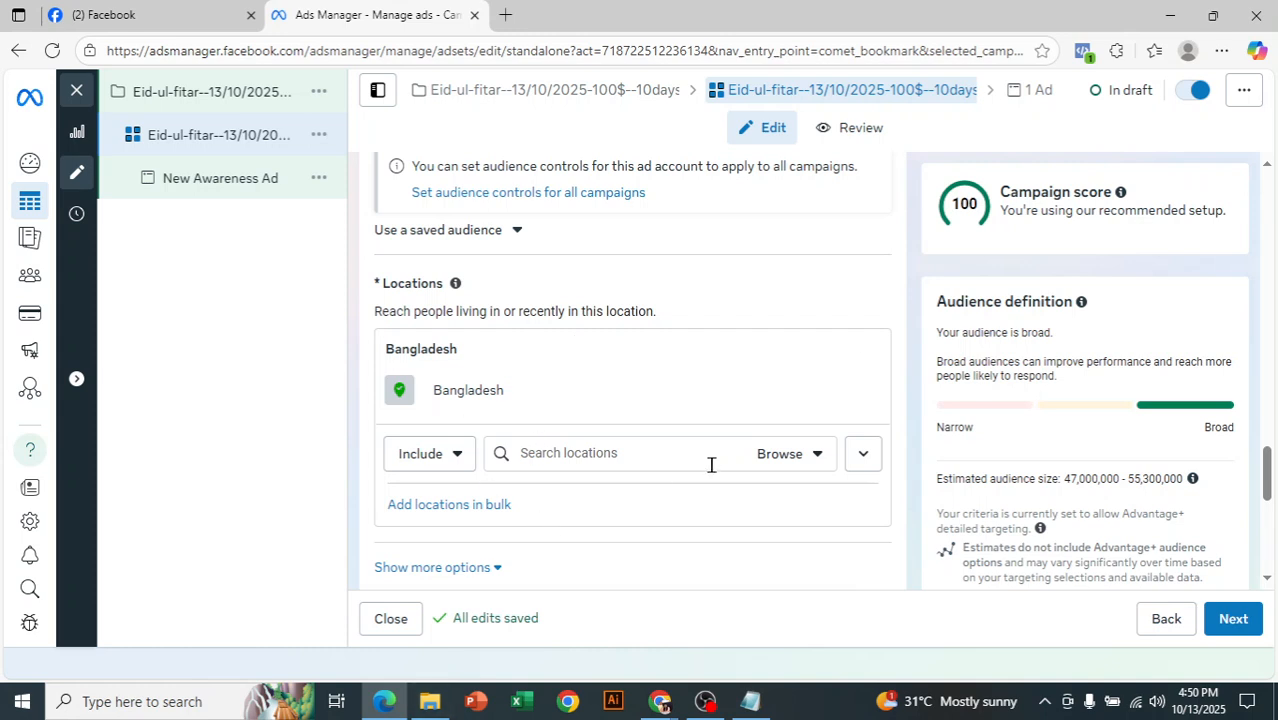
pyautogui.click(805, 458)
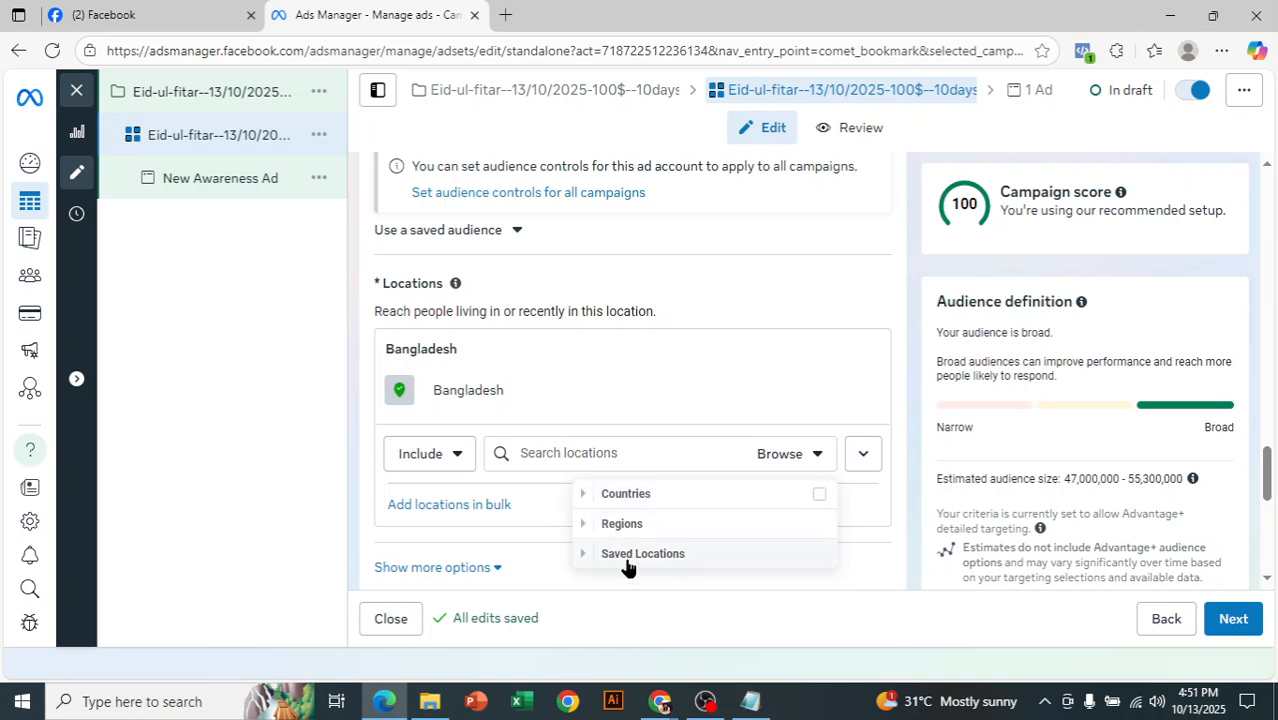
pyautogui.click(584, 496)
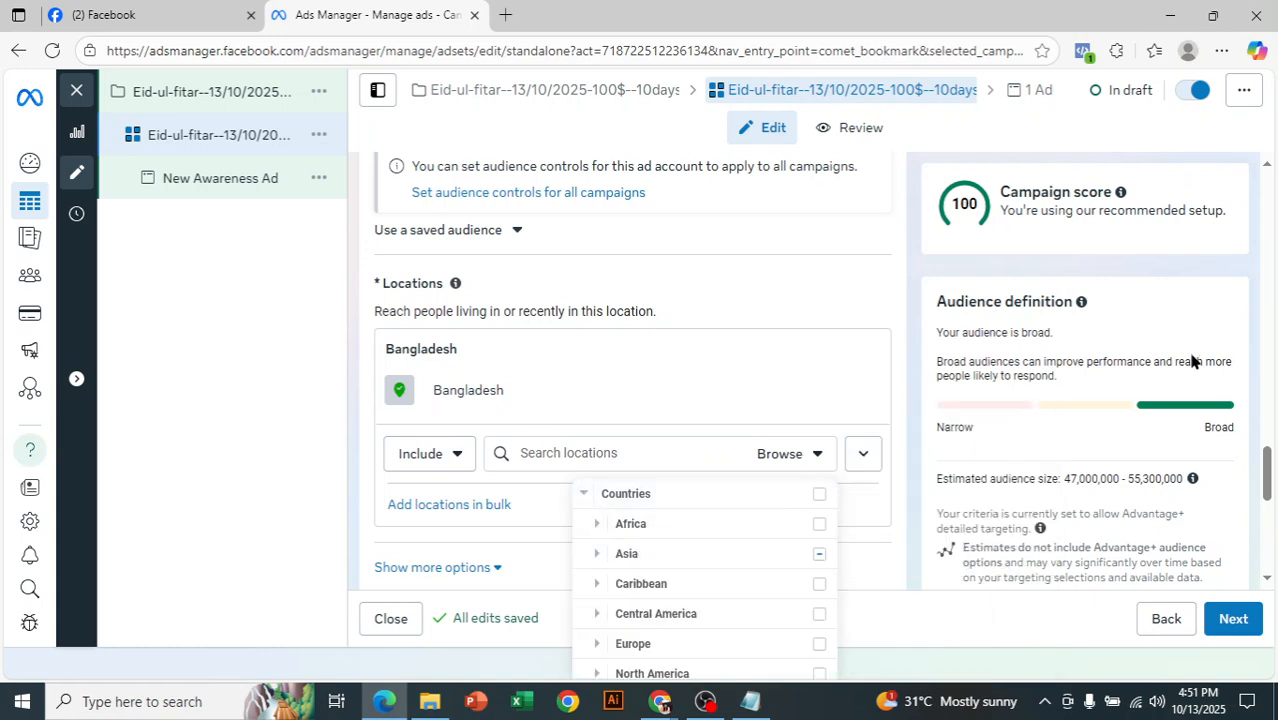
pyautogui.moveTo(1270, 466); pyautogui.dragTo(1275, 492)
pyautogui.click(789, 250)
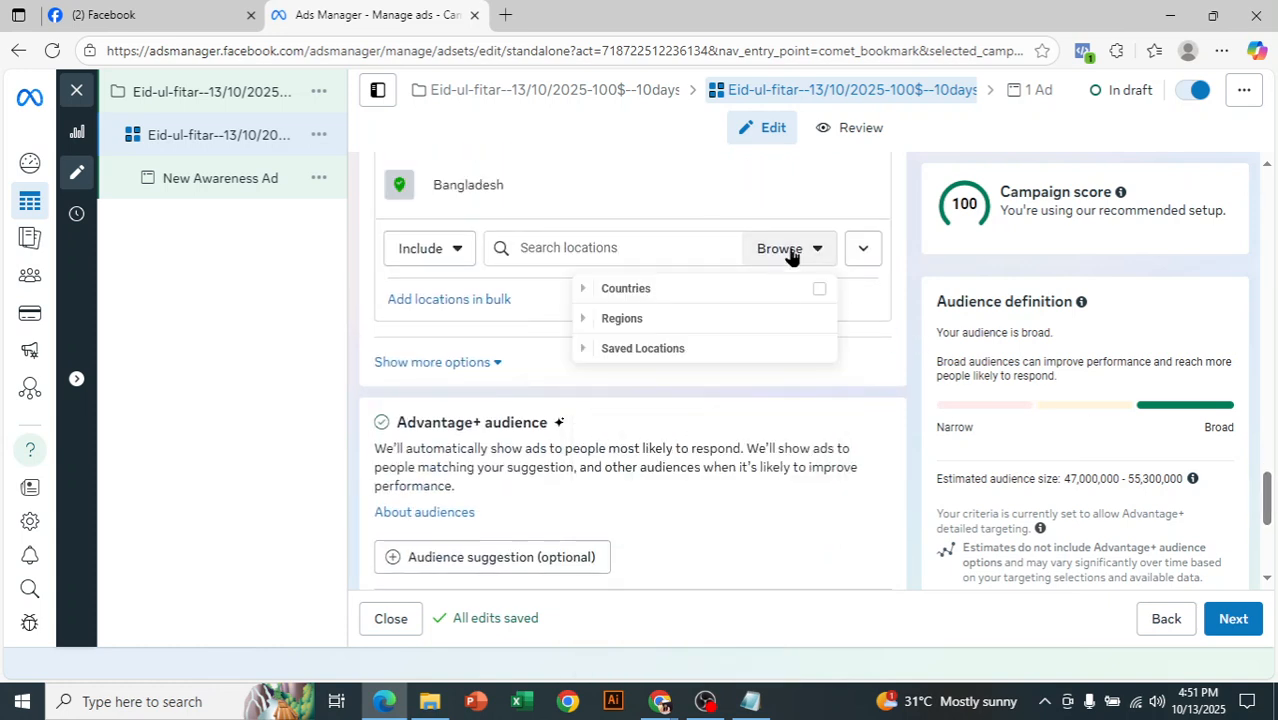
pyautogui.click(582, 290)
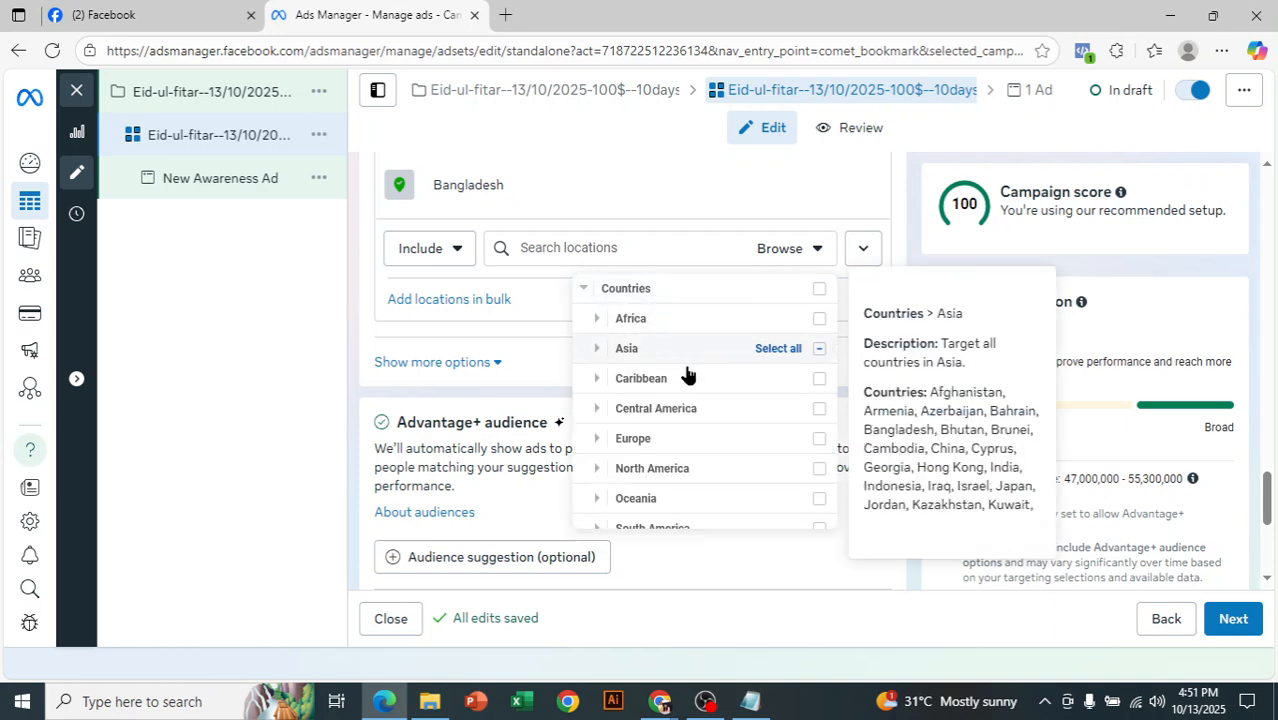
pyautogui.click(595, 350)
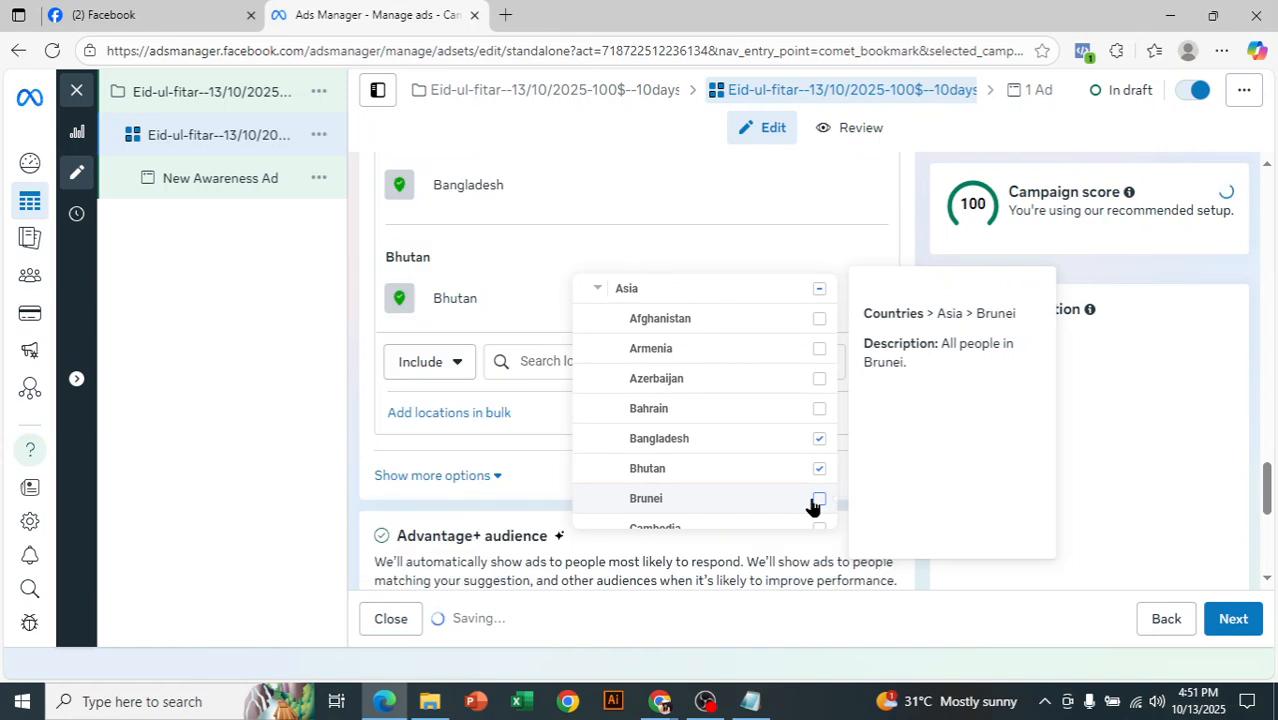
pyautogui.click(320, 407)
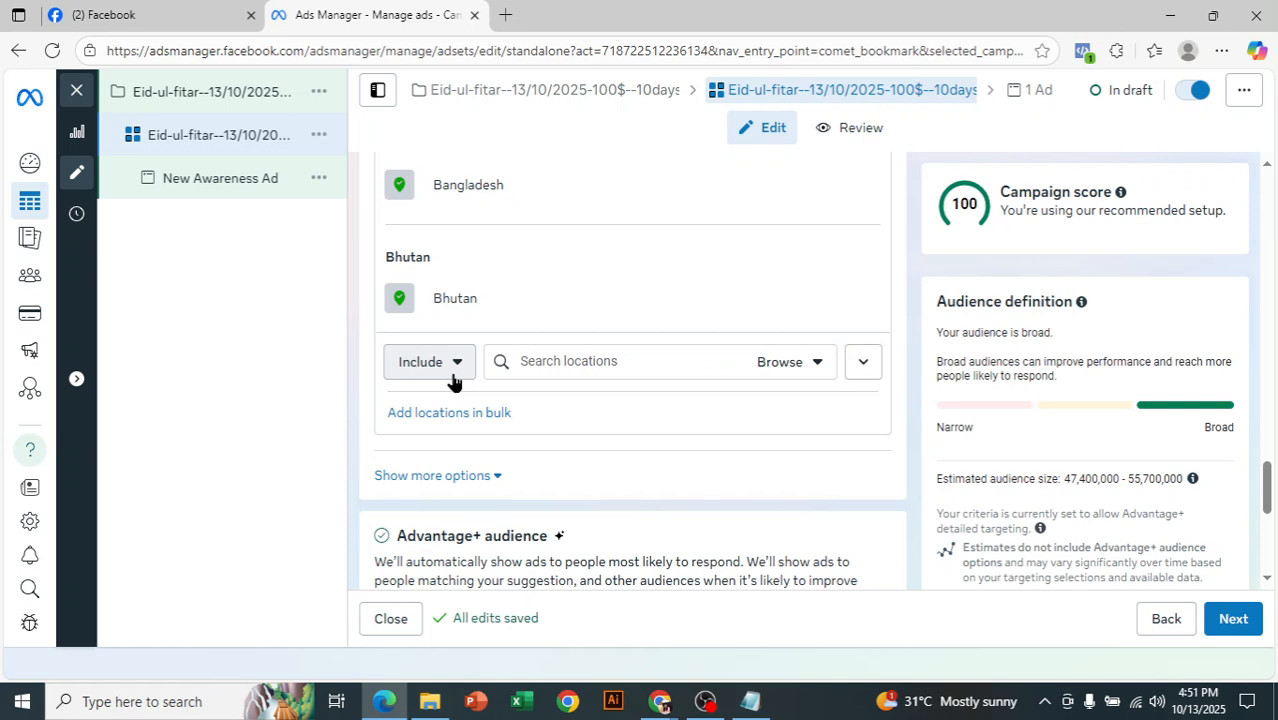
# - Add Denmark from the European countries to the included audience locations
pyautogui.scroll(1, 452, 378)
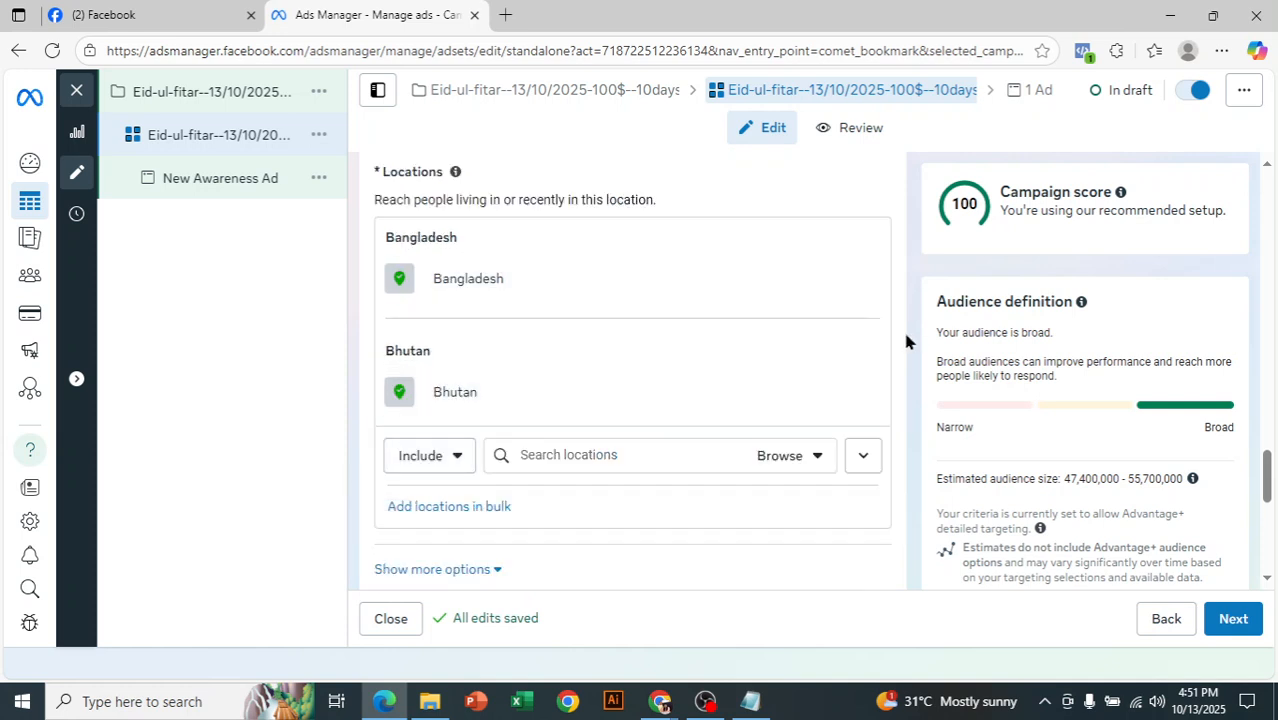
pyautogui.scroll(-1, 850, 380)
pyautogui.click(785, 362)
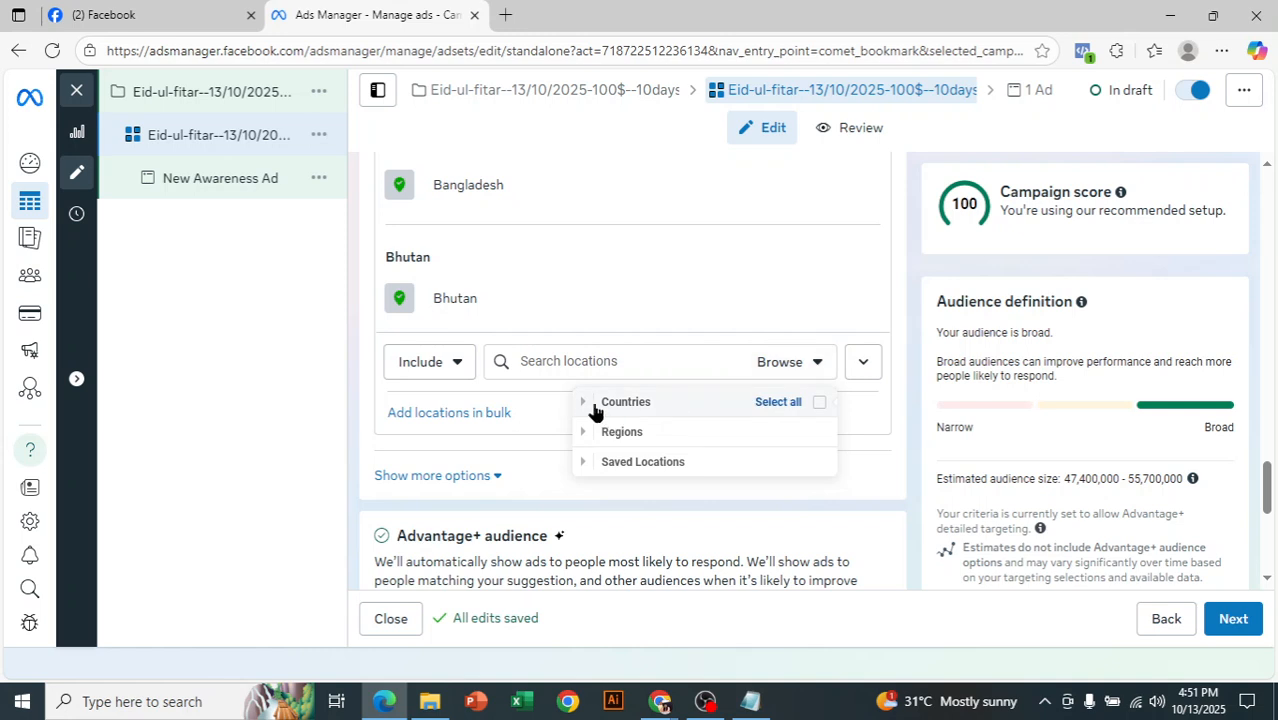
pyautogui.click(584, 402)
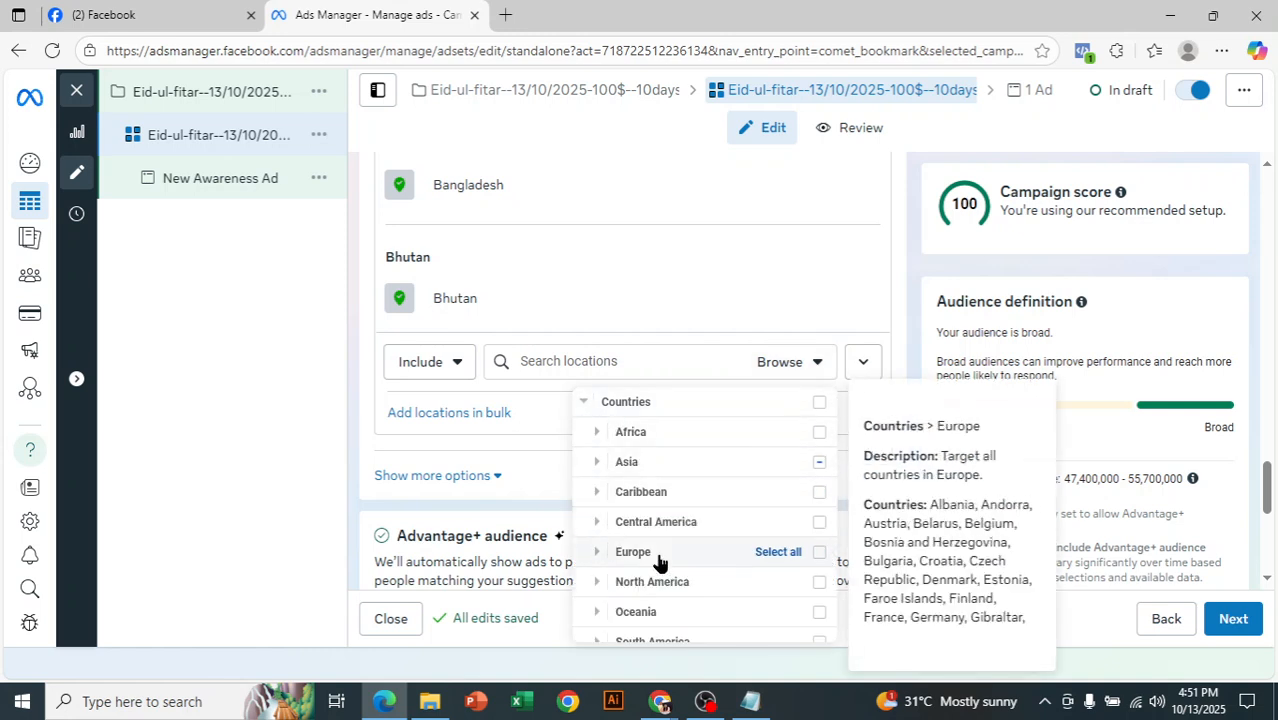
pyautogui.click(595, 553)
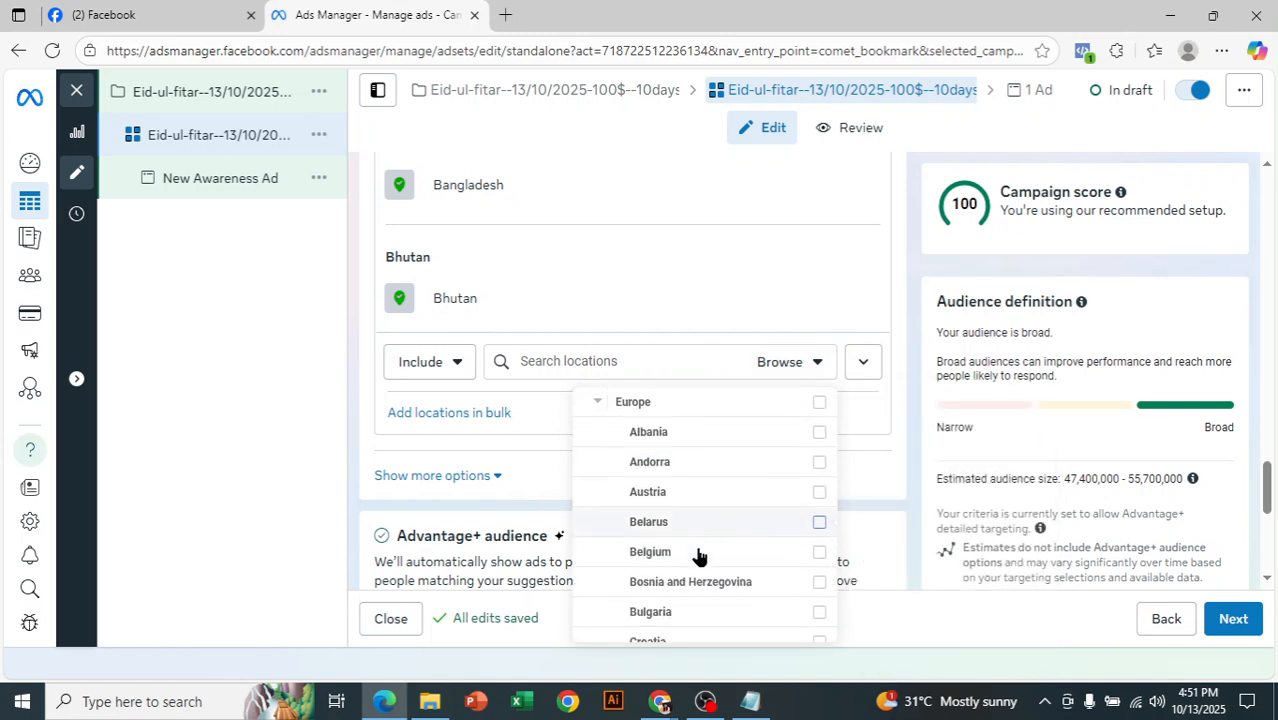
pyautogui.scroll(-1, 745, 560)
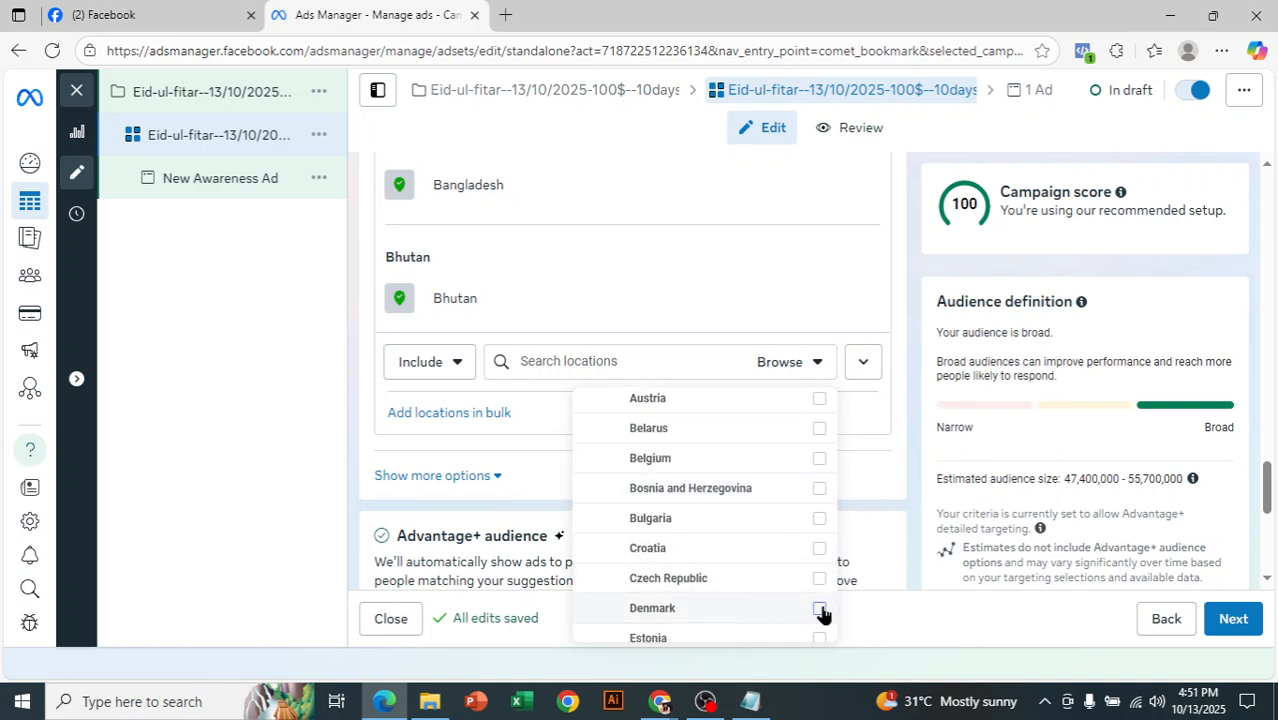
pyautogui.moveTo(822, 614)
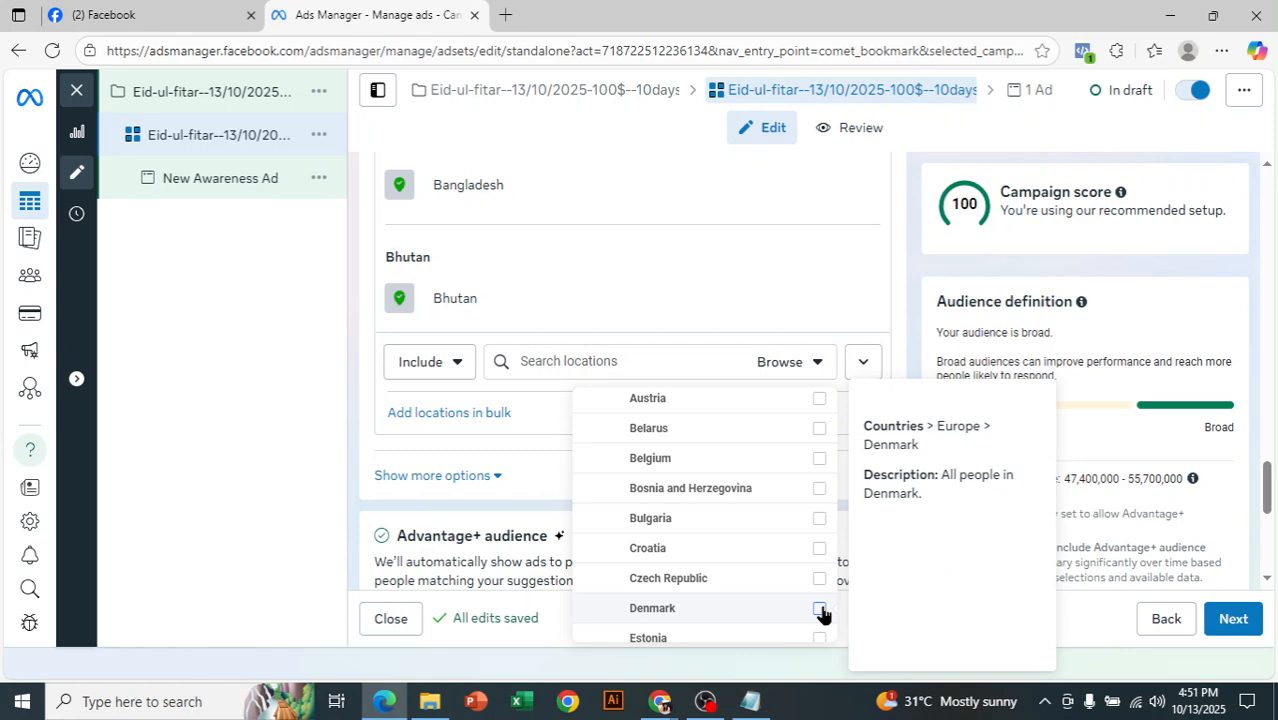
pyautogui.rightClick(822, 607)
pyautogui.click(256, 402)
pyautogui.click(256, 402)
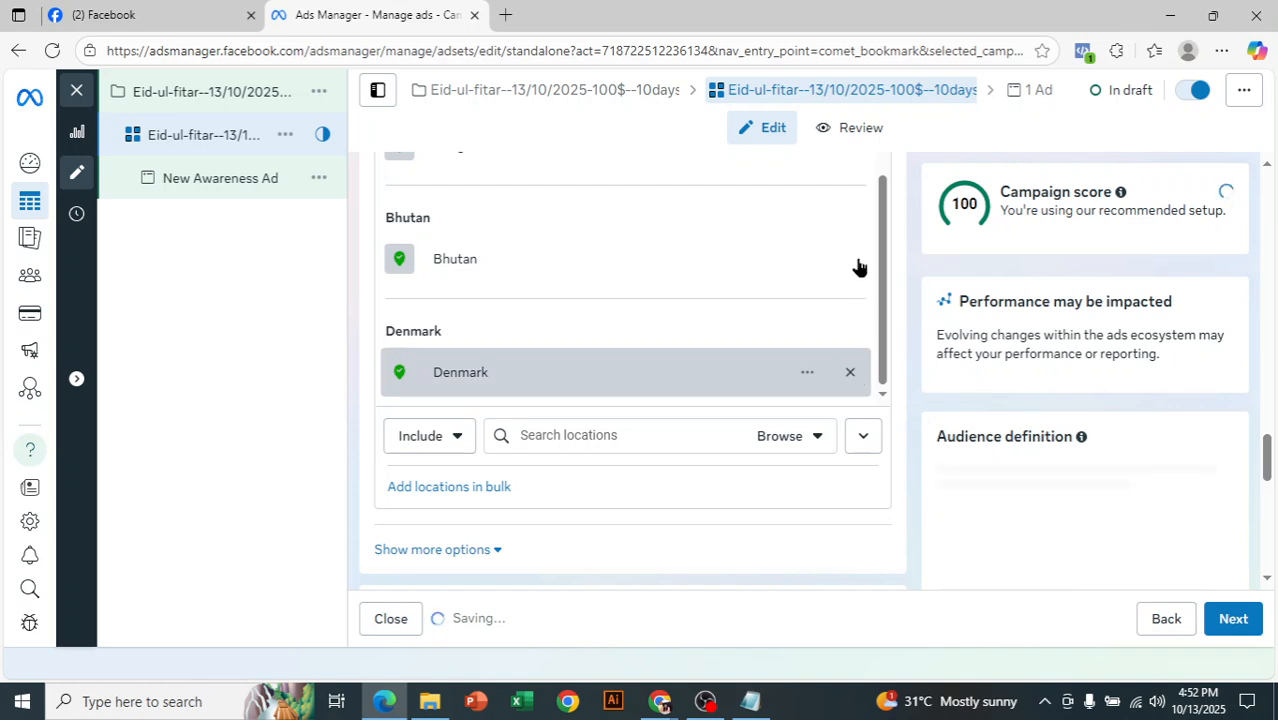
# - Remove Denmark and Bhutan from the audience locations and add the city Dhaka, Dhaka Division, Bangladesh
pyautogui.scroll(2, 907, 357)
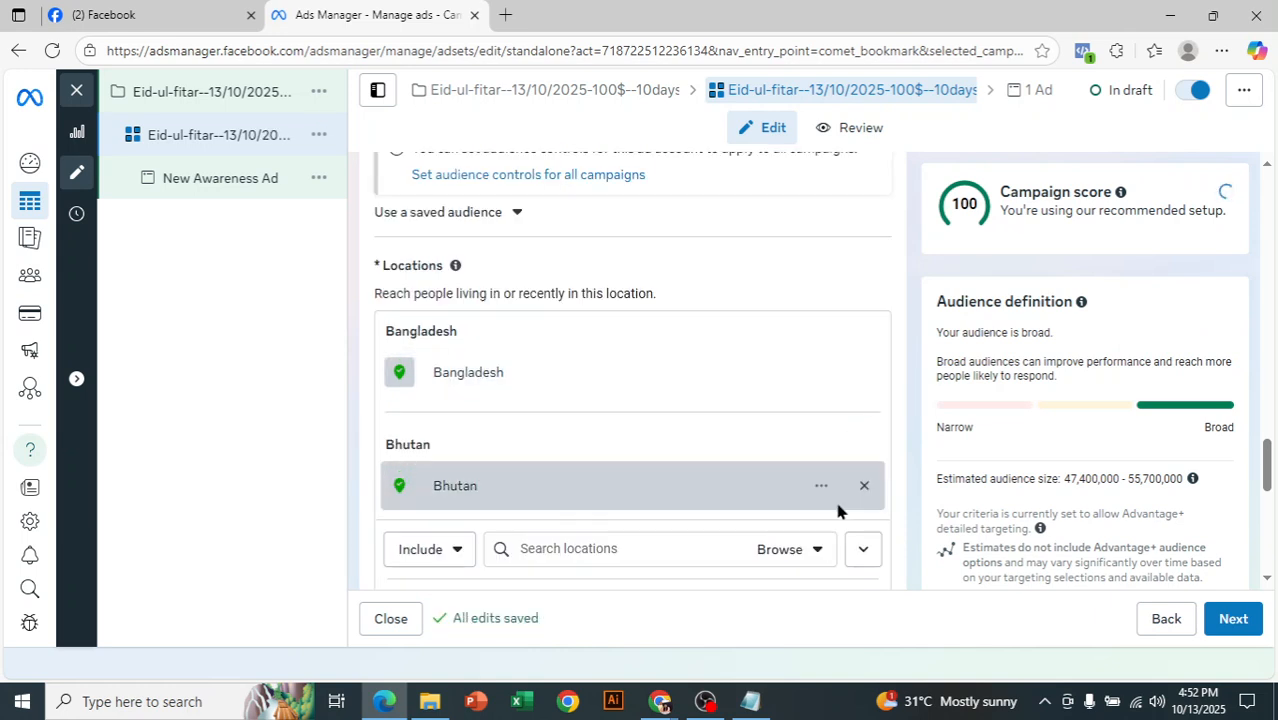
pyautogui.click(864, 487)
pyautogui.click(602, 434)
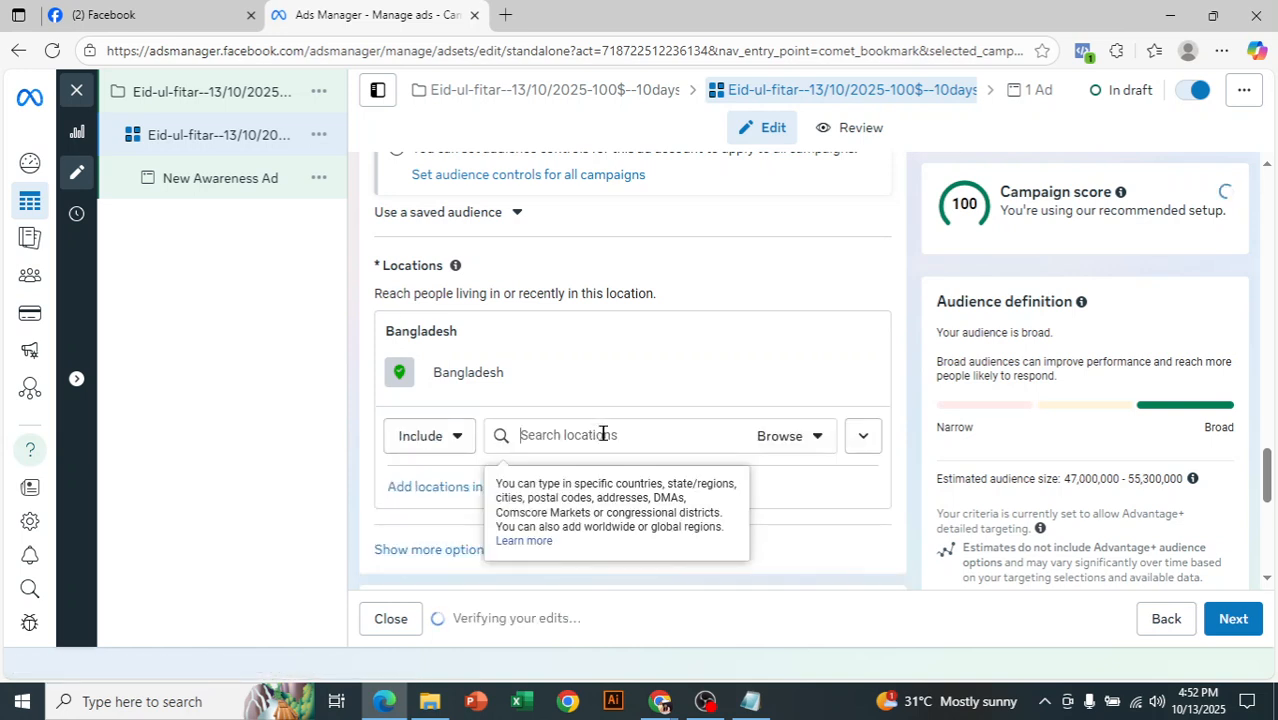
pyautogui.write('dhaka')
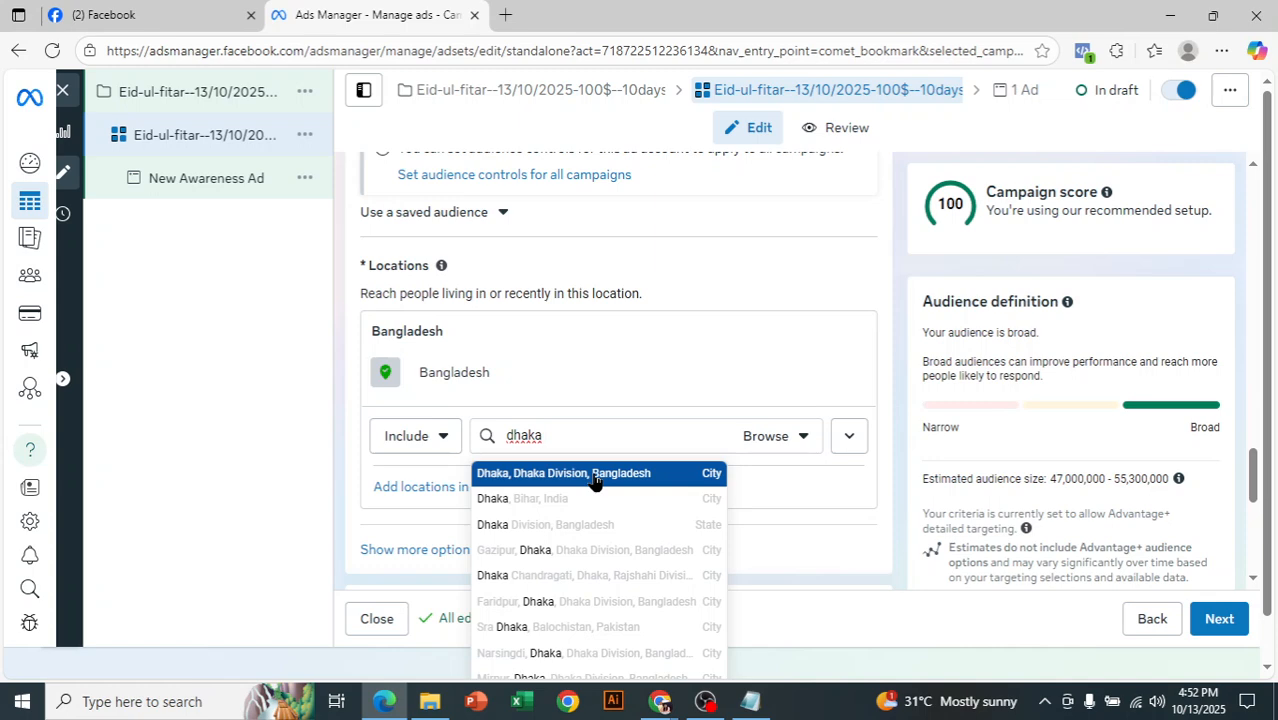
pyautogui.click(595, 474)
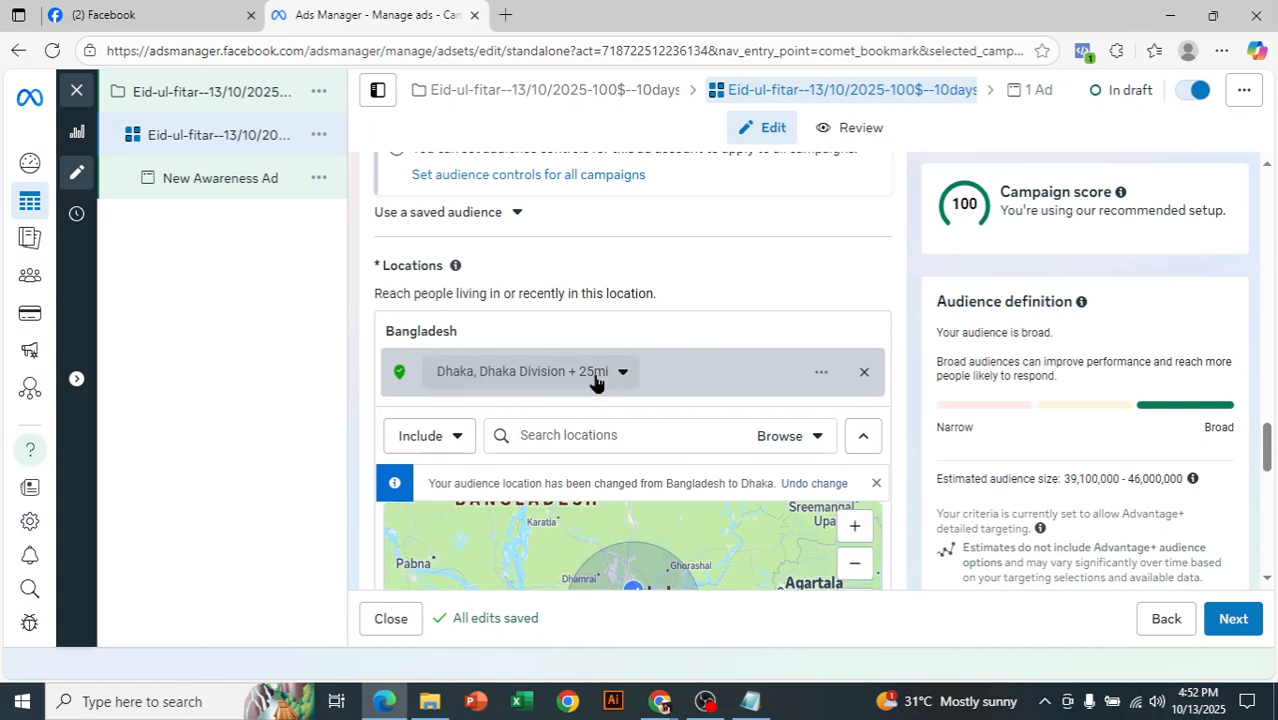
# - Open the optional audience suggestion under Advantage+ audience and set its minimum age to 22
pyautogui.moveTo(1270, 447); pyautogui.dragTo(1271, 460)
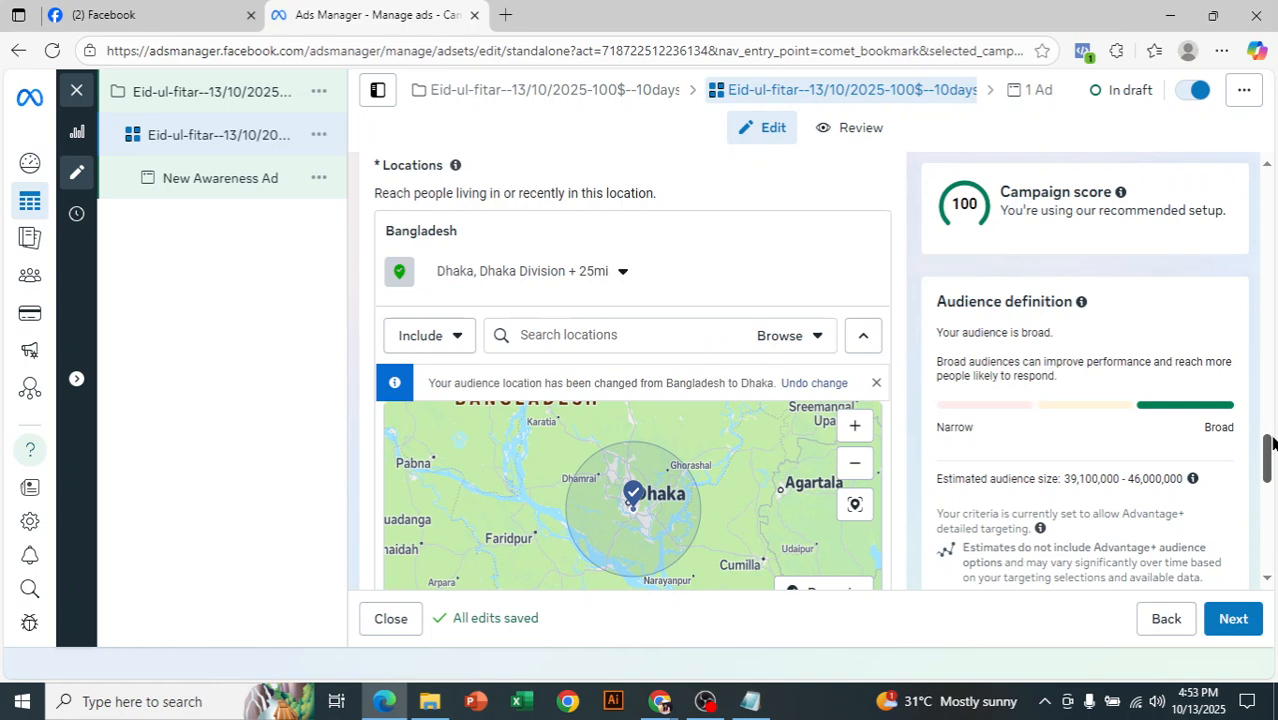
pyautogui.moveTo(1270, 443); pyautogui.dragTo(1266, 508)
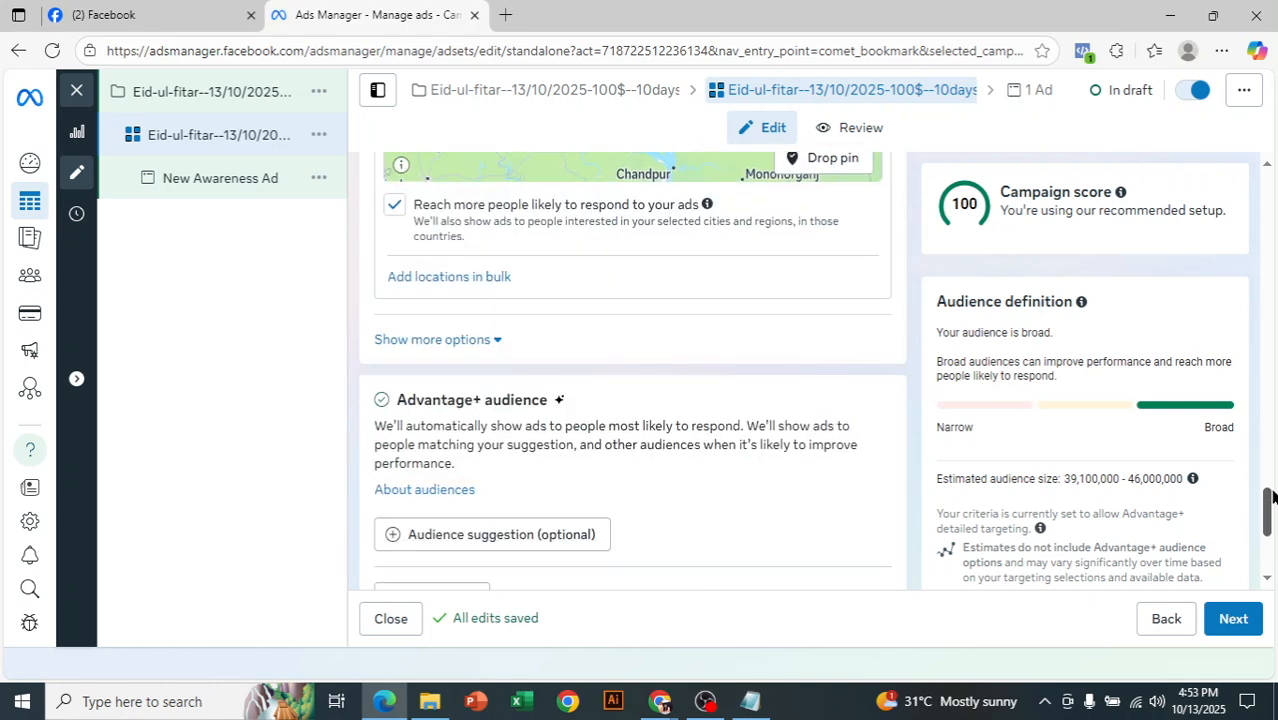
pyautogui.click(530, 495)
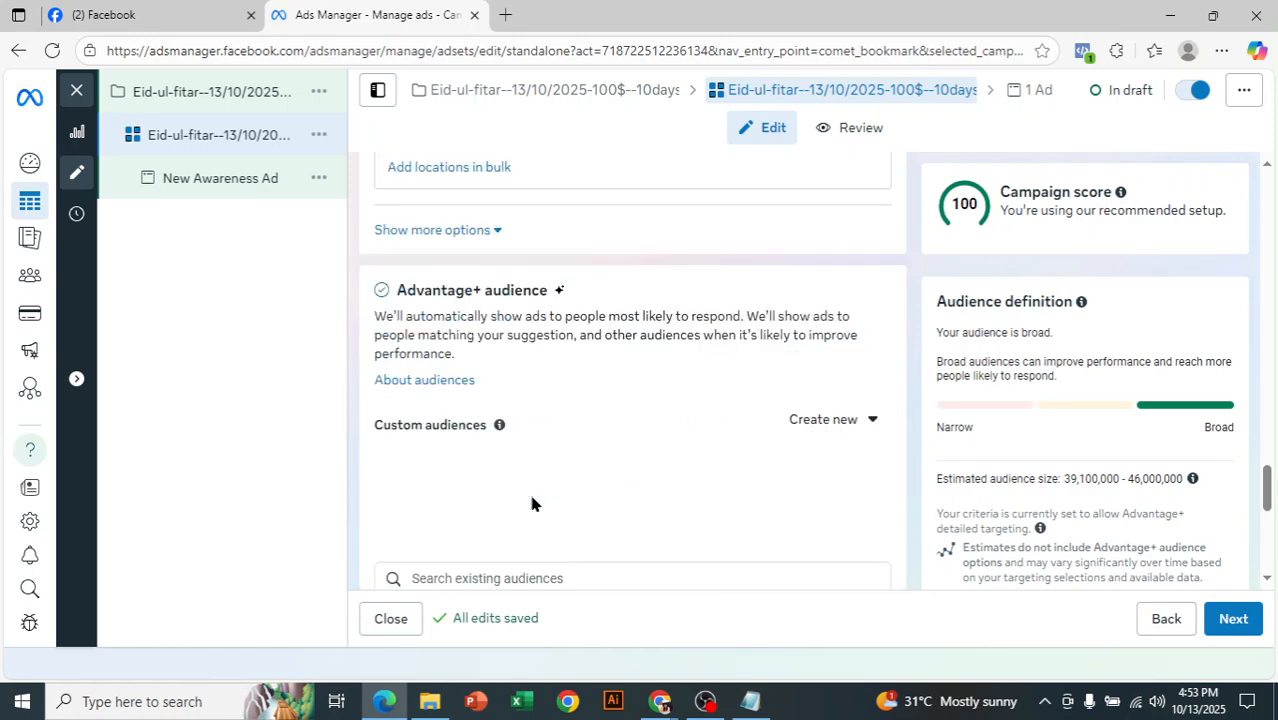
pyautogui.scroll(5, 630, 400)
pyautogui.moveTo(1272, 420); pyautogui.dragTo(1274, 505)
pyautogui.moveTo(784, 362)
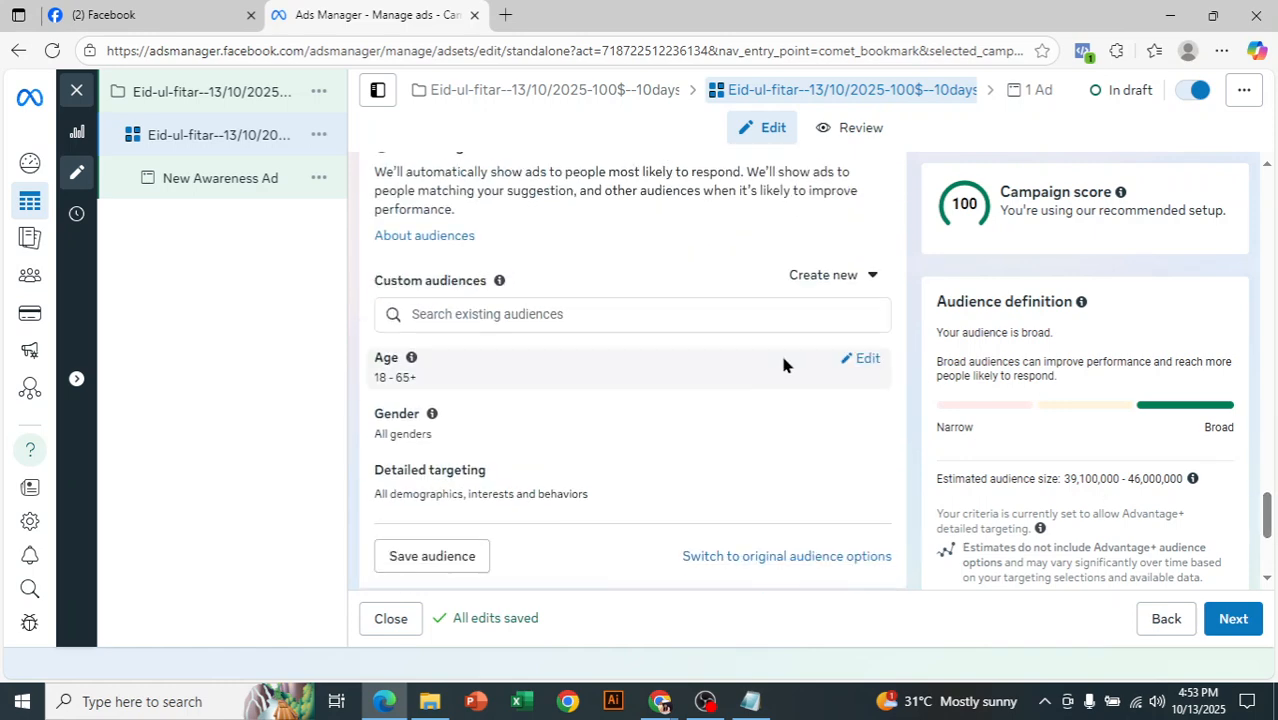
pyautogui.click(866, 362)
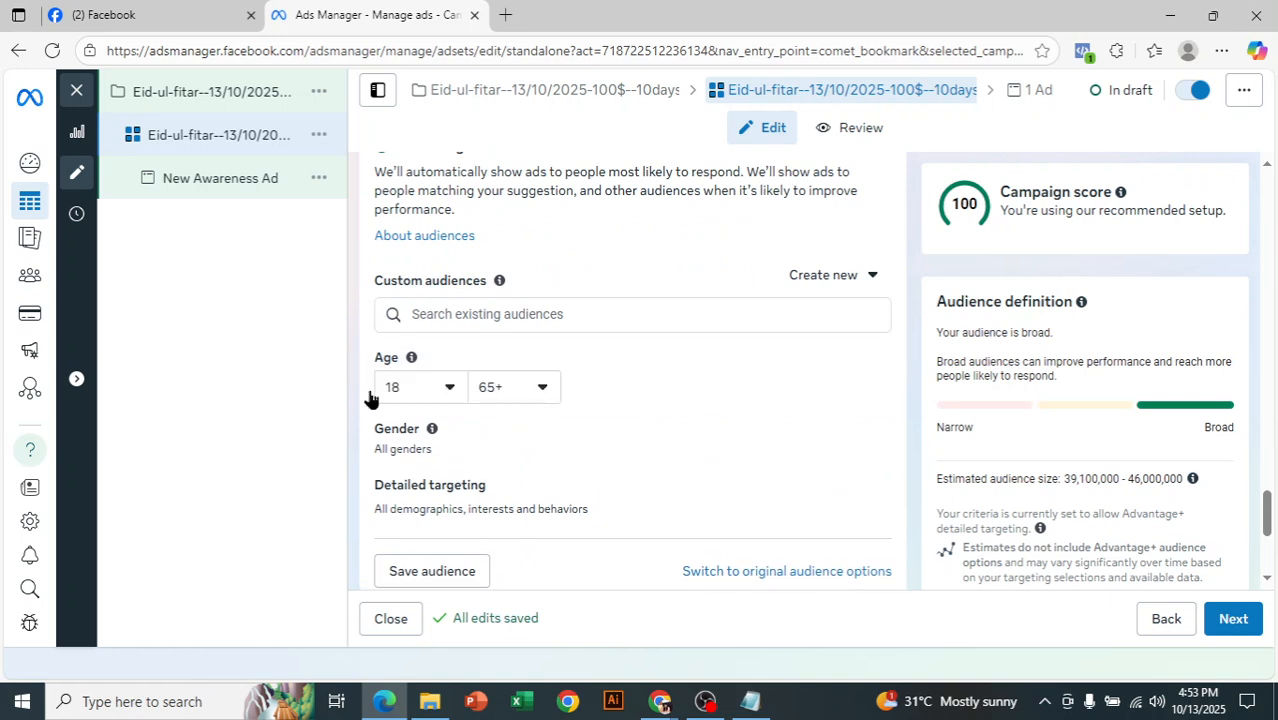
pyautogui.click(449, 390)
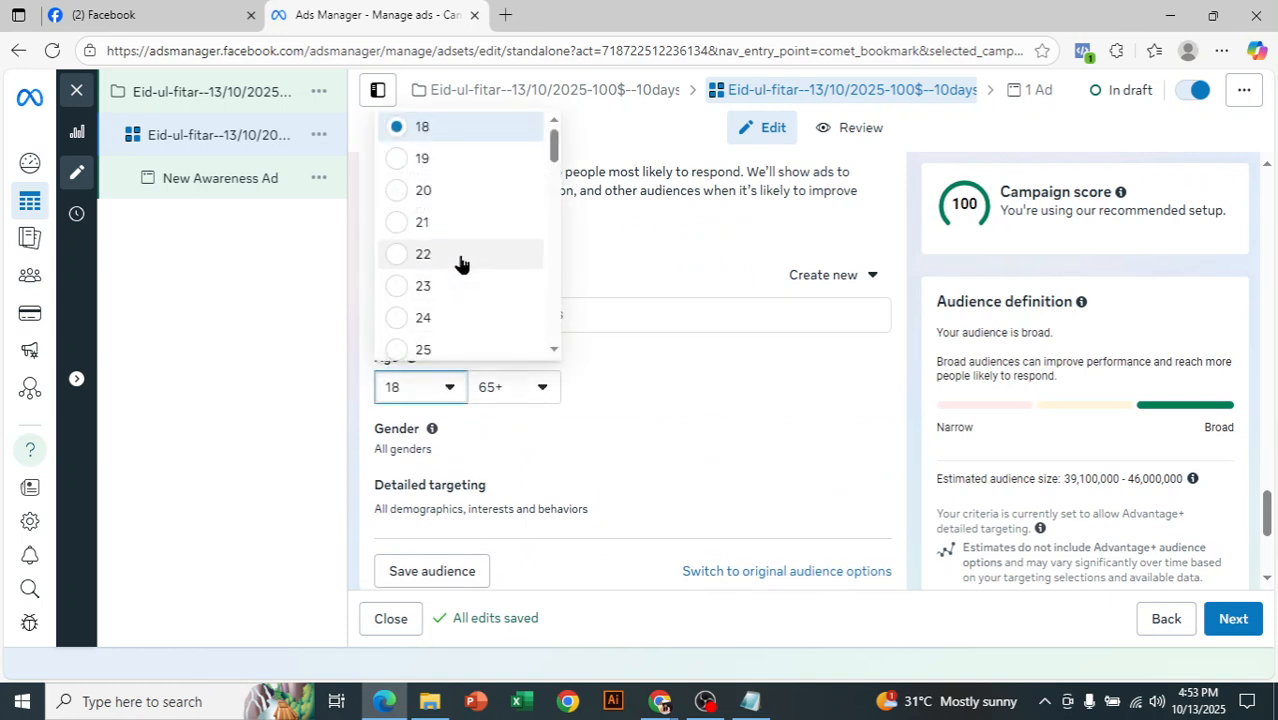
pyautogui.click(459, 263)
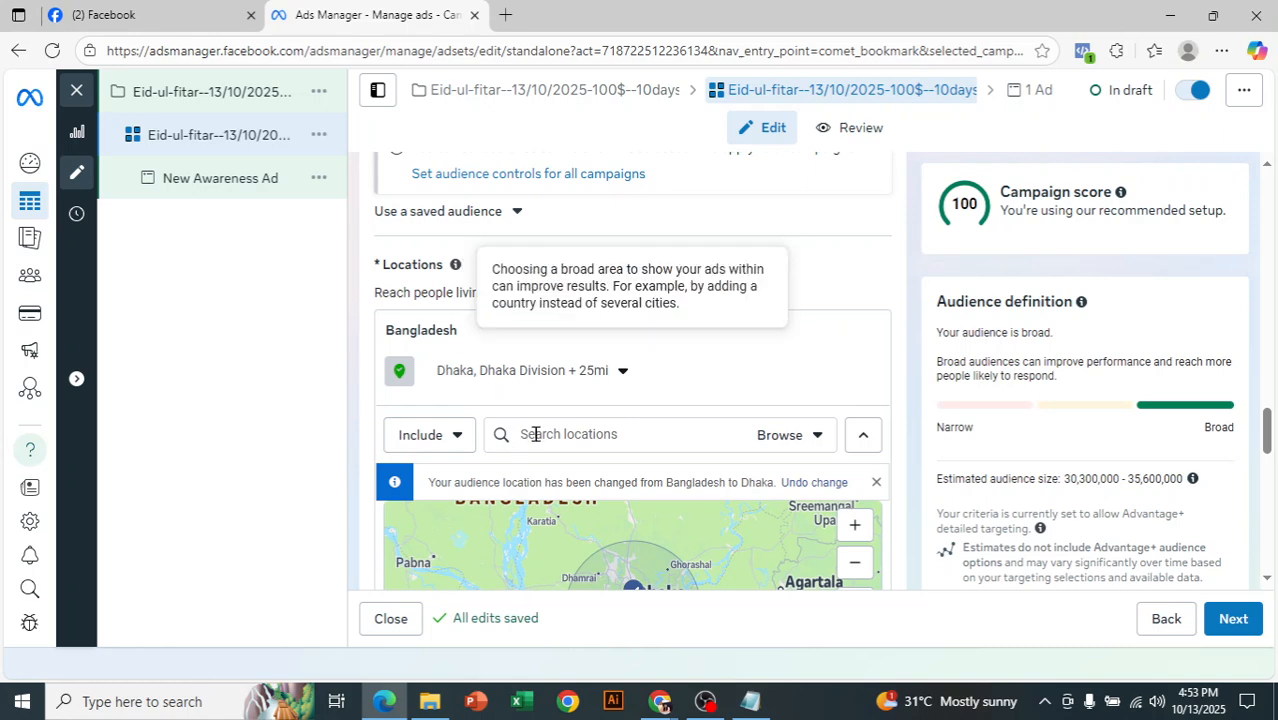
# - Open the gender setting of the Advantage+ audience suggestion and review its choices
pyautogui.moveTo(1270, 443); pyautogui.dragTo(1270, 518)
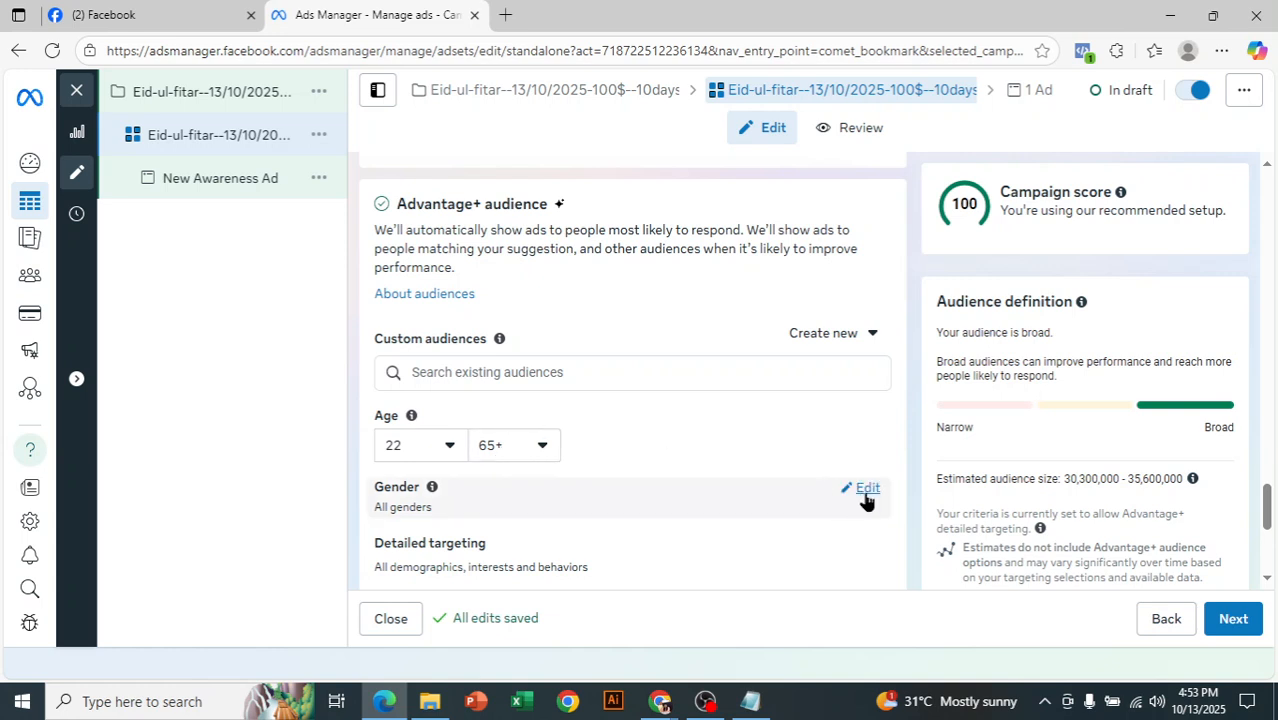
pyautogui.click(866, 492)
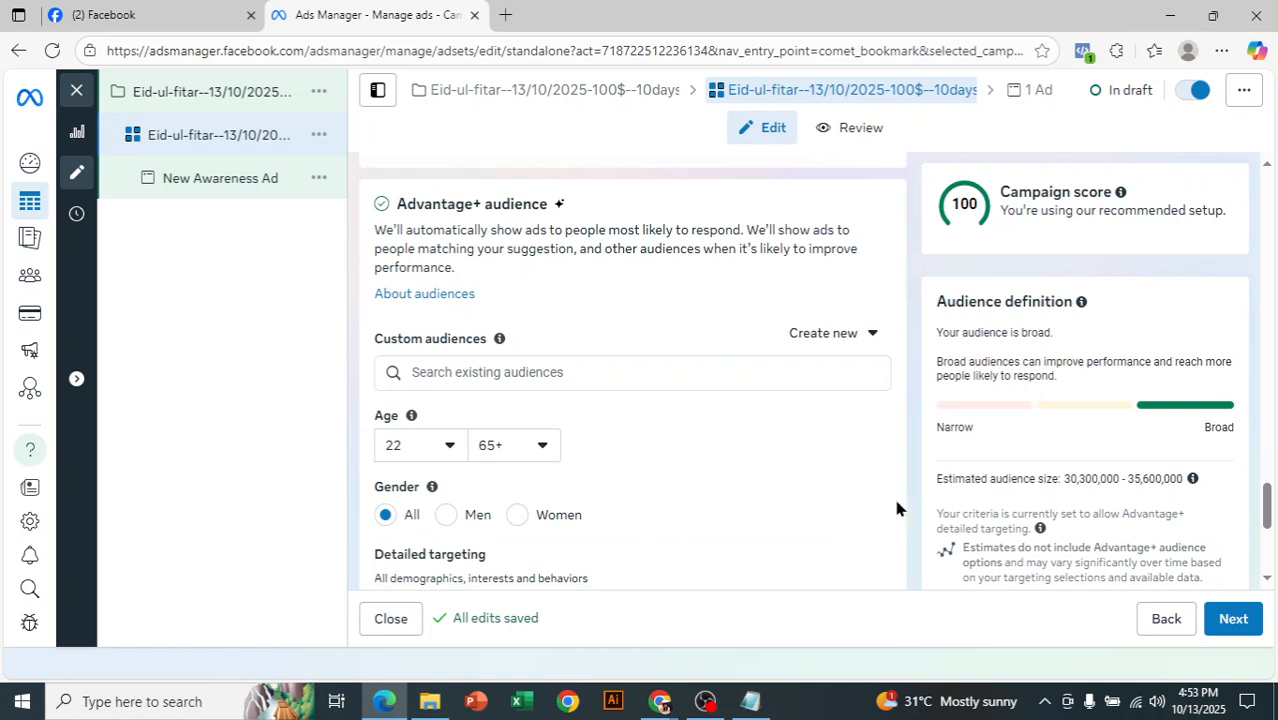
pyautogui.scroll(-2, 1263, 506)
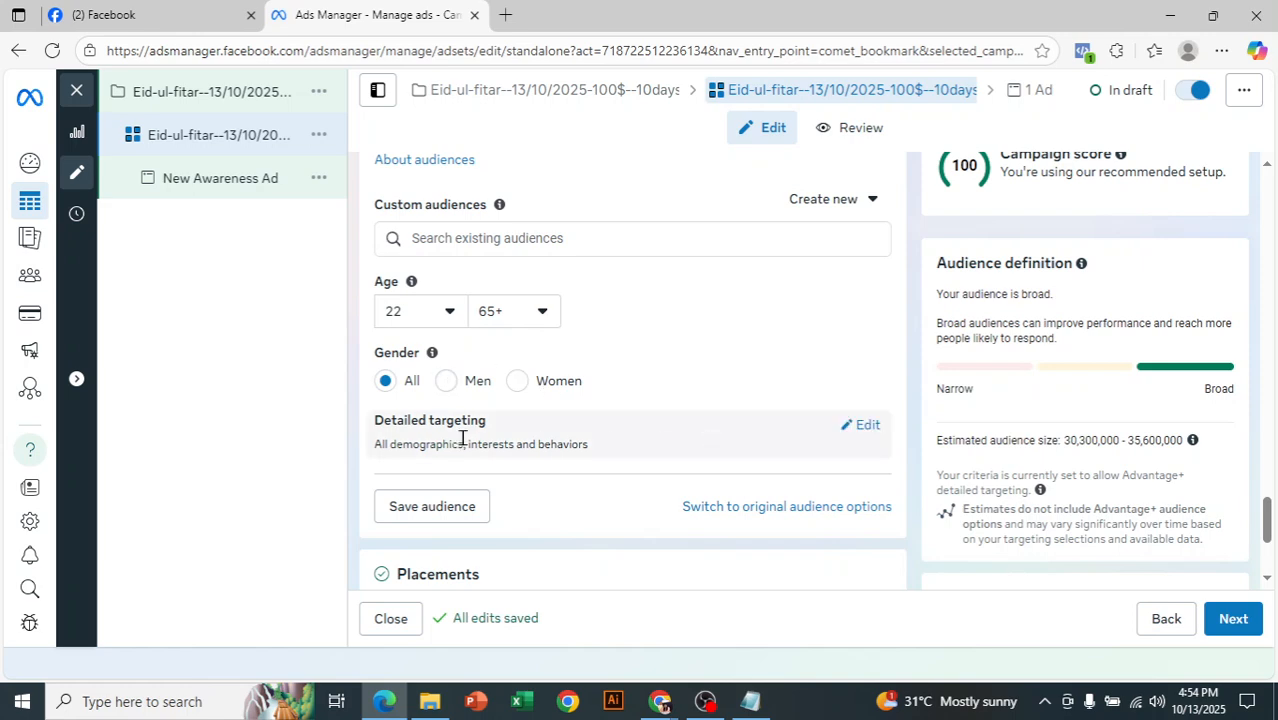
# - Review the placements settings and examine the ad set's estimated daily reach
pyautogui.moveTo(1268, 514); pyautogui.dragTo(1272, 545)
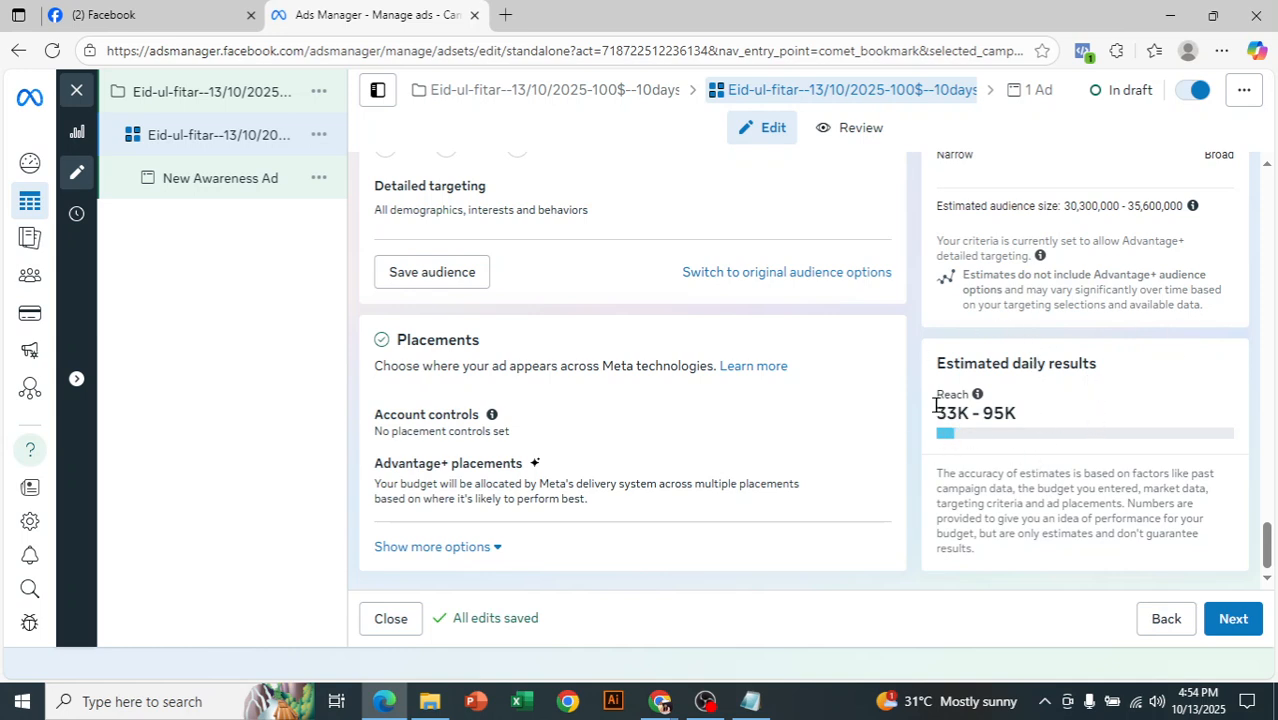
pyautogui.moveTo(918, 391); pyautogui.dragTo(1010, 472)
pyautogui.click(971, 432)
pyautogui.moveTo(941, 413); pyautogui.dragTo(1017, 414)
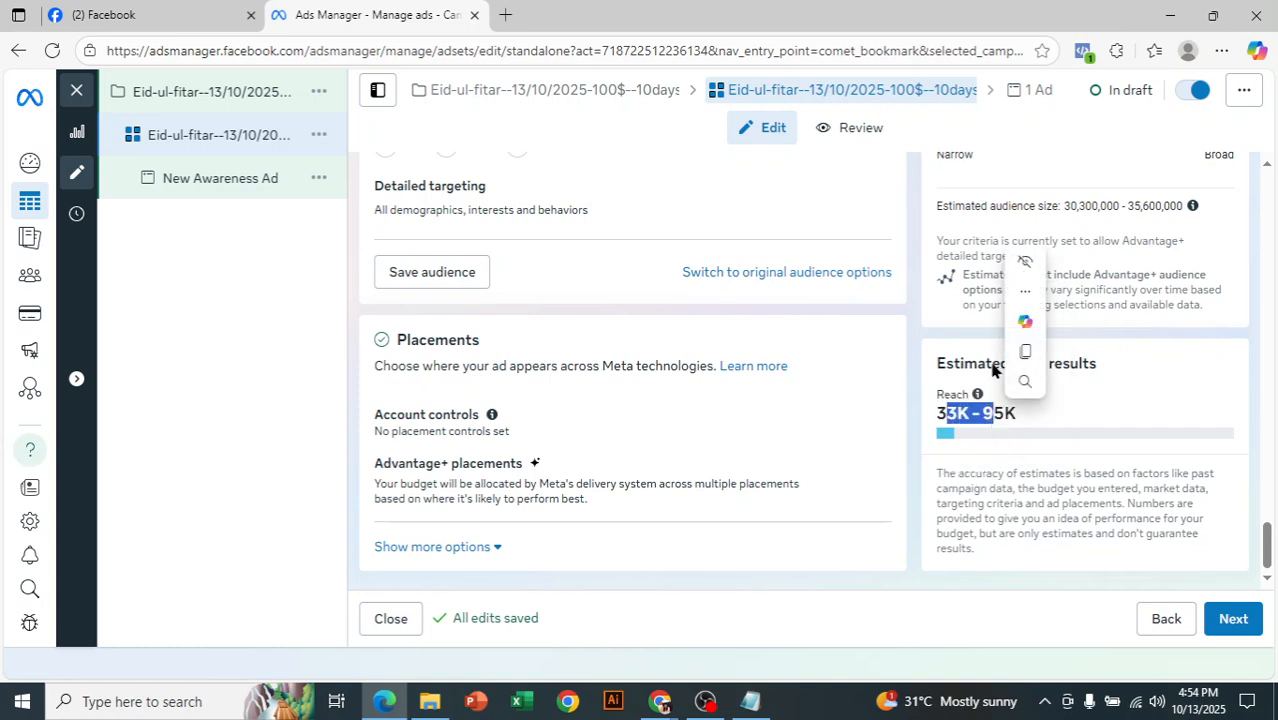
pyautogui.click(931, 428)
pyautogui.moveTo(931, 418); pyautogui.dragTo(1012, 414)
pyautogui.click(999, 418)
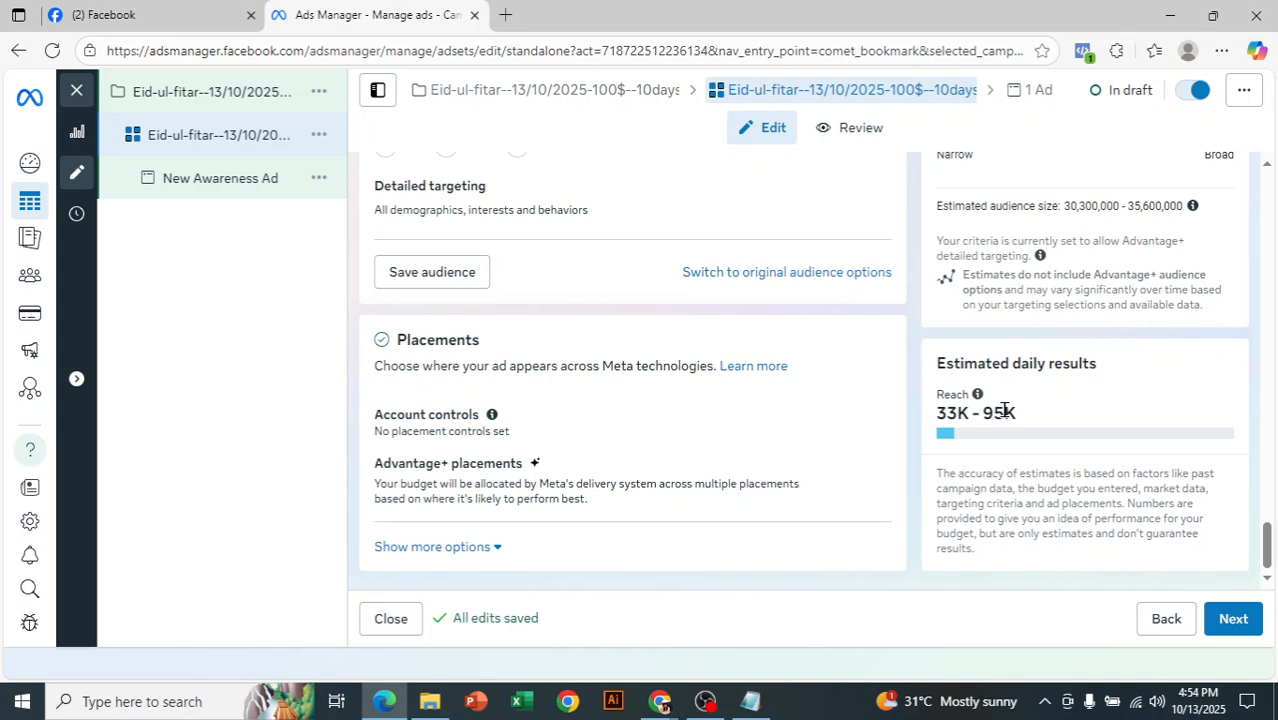
# - Continue to the New Awareness Ad and review the Facebook Page and Instagram account under its identity settings
pyautogui.click(1238, 621)
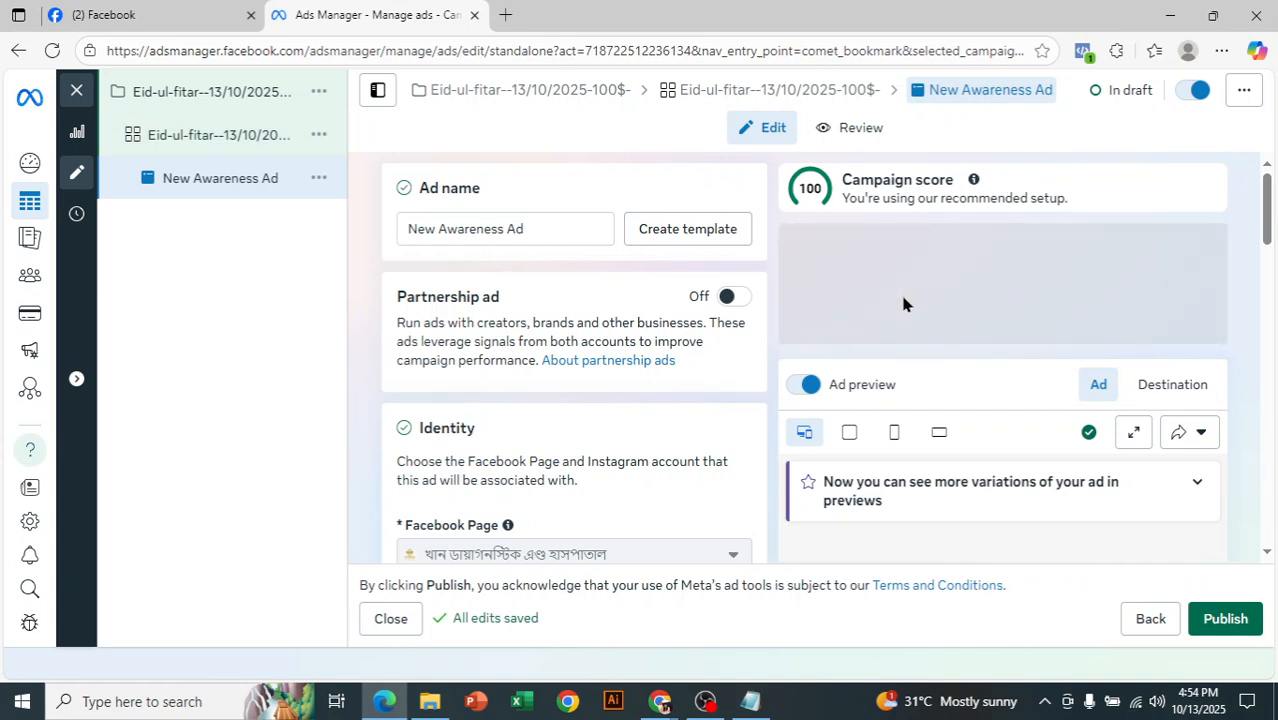
pyautogui.scroll(-1, 1272, 228)
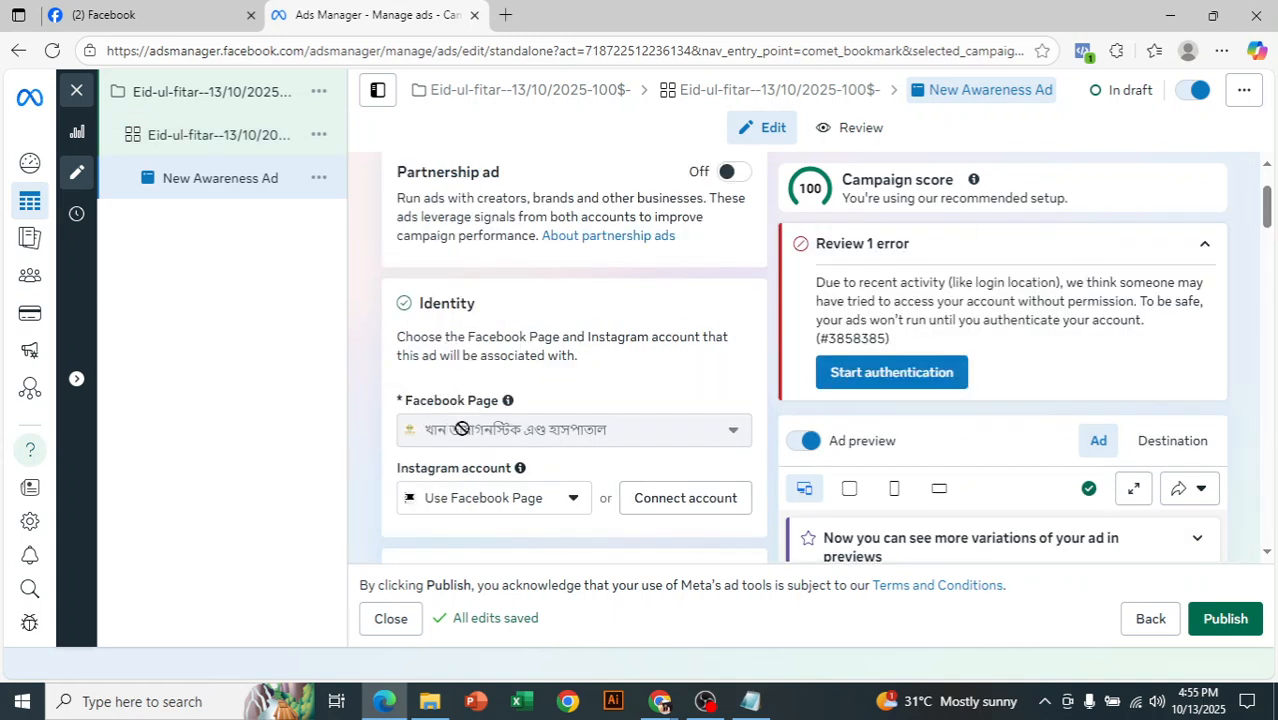
pyautogui.moveTo(461, 429)
pyautogui.scroll(-1, 642, 450)
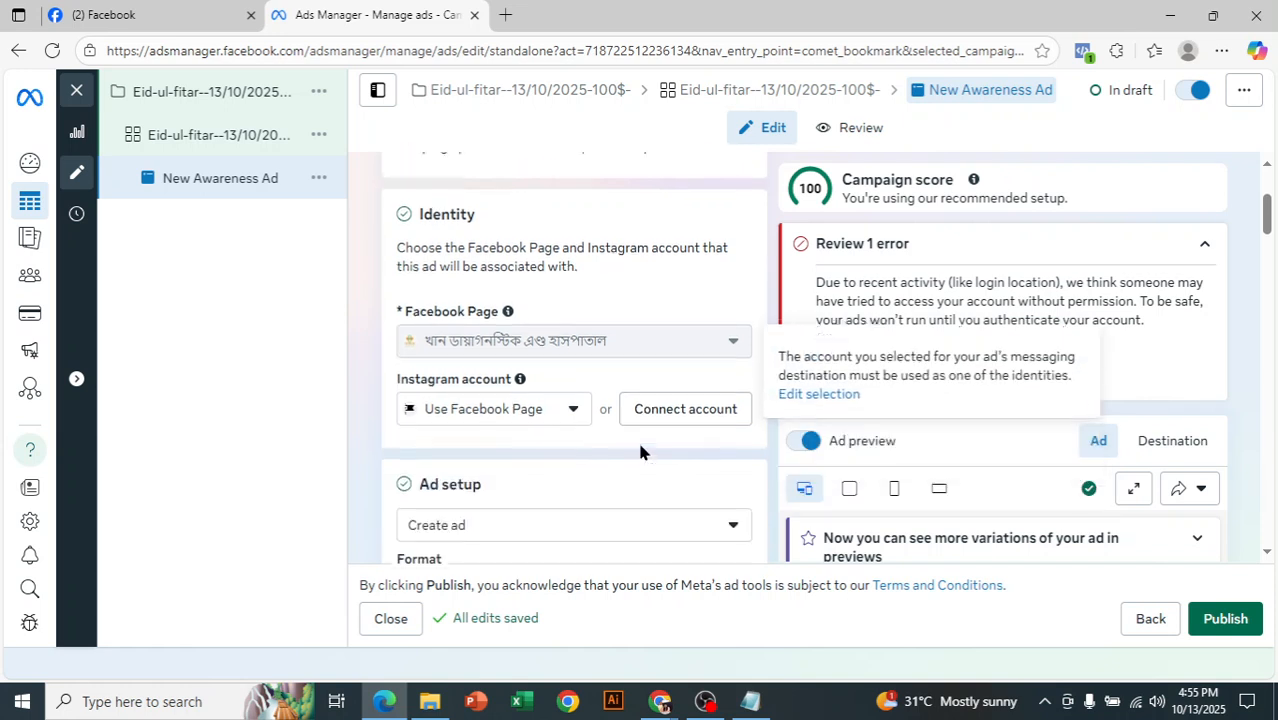
# - Look through the ad setup choices and select Create ad
pyautogui.scroll(-2, 640, 452)
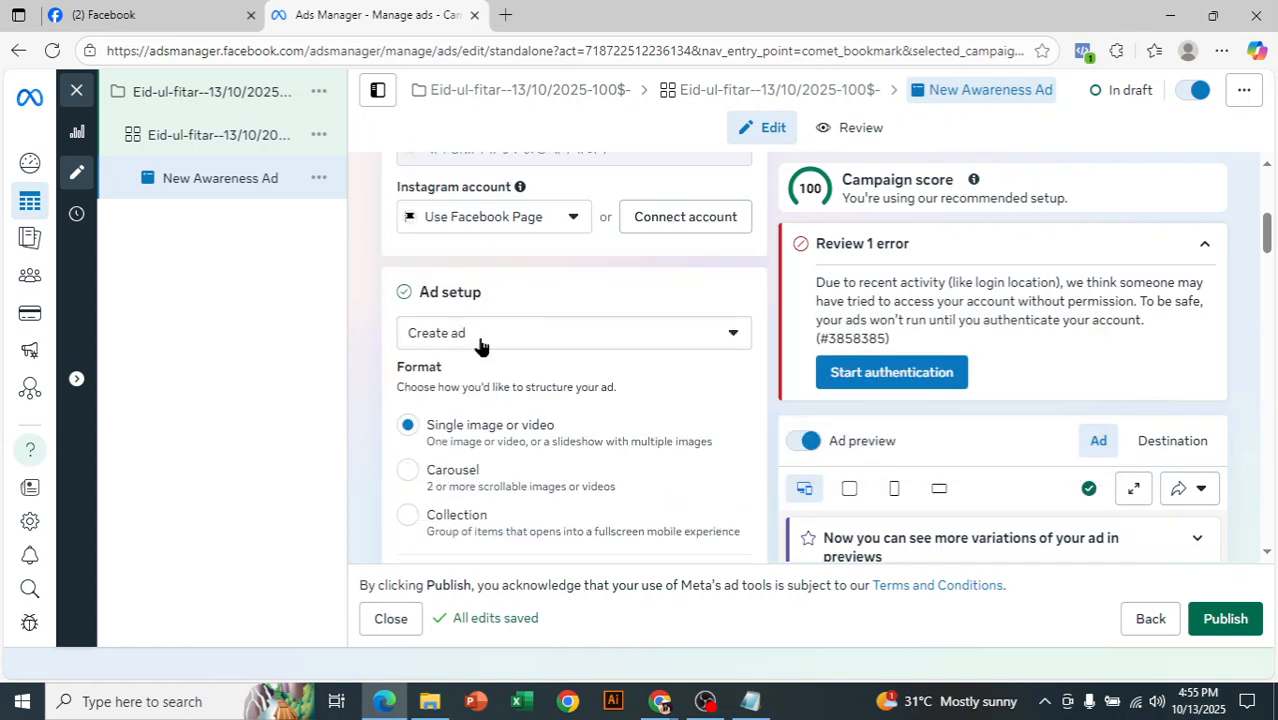
pyautogui.click(480, 340)
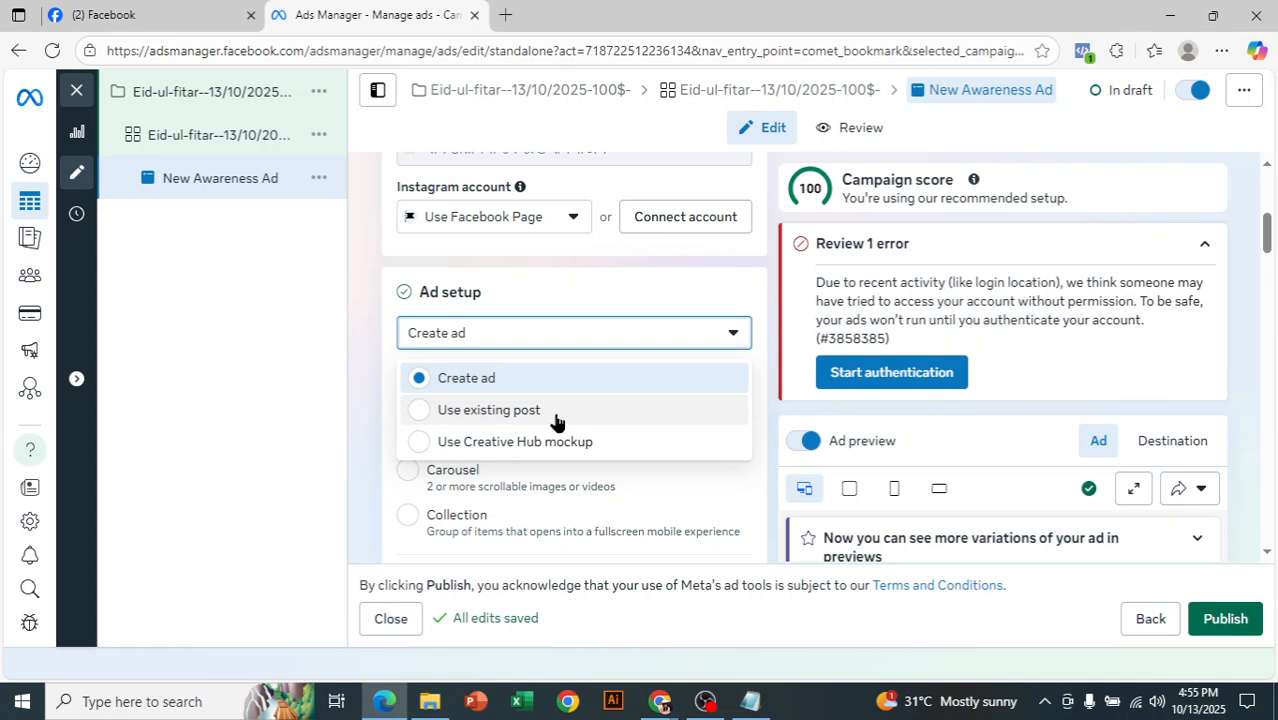
pyautogui.scroll(-2, 557, 421)
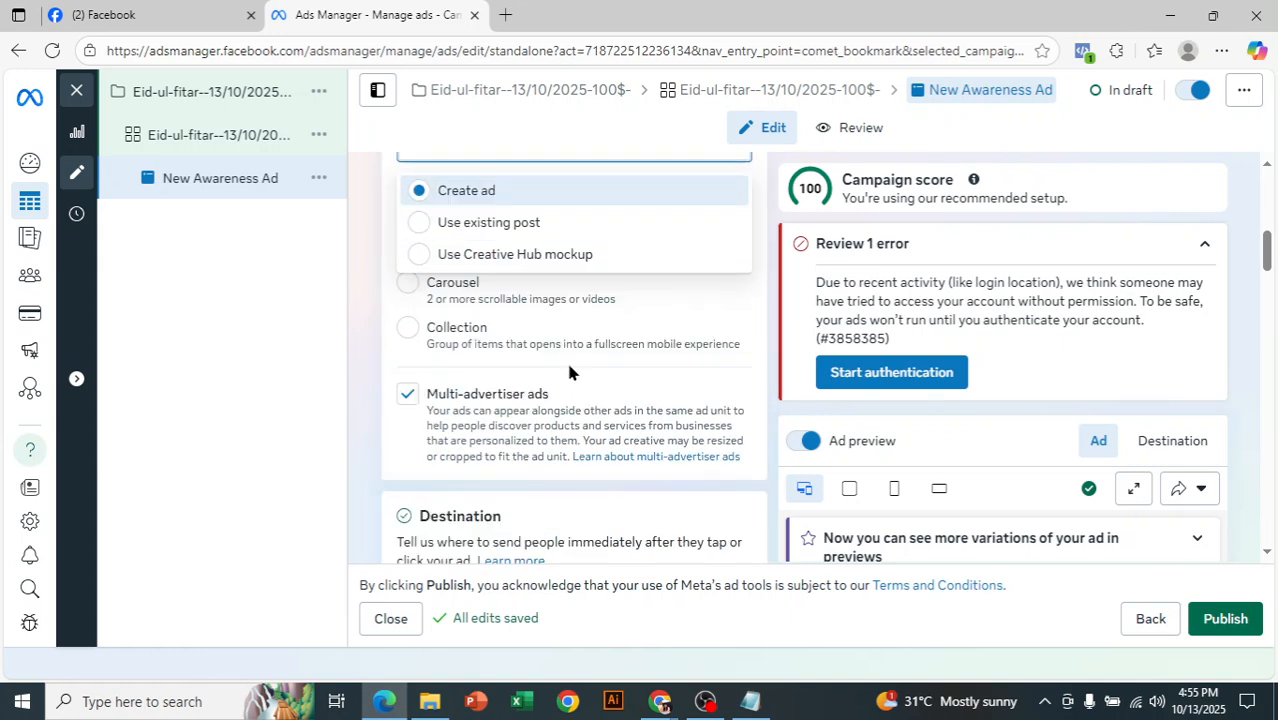
pyautogui.click(553, 195)
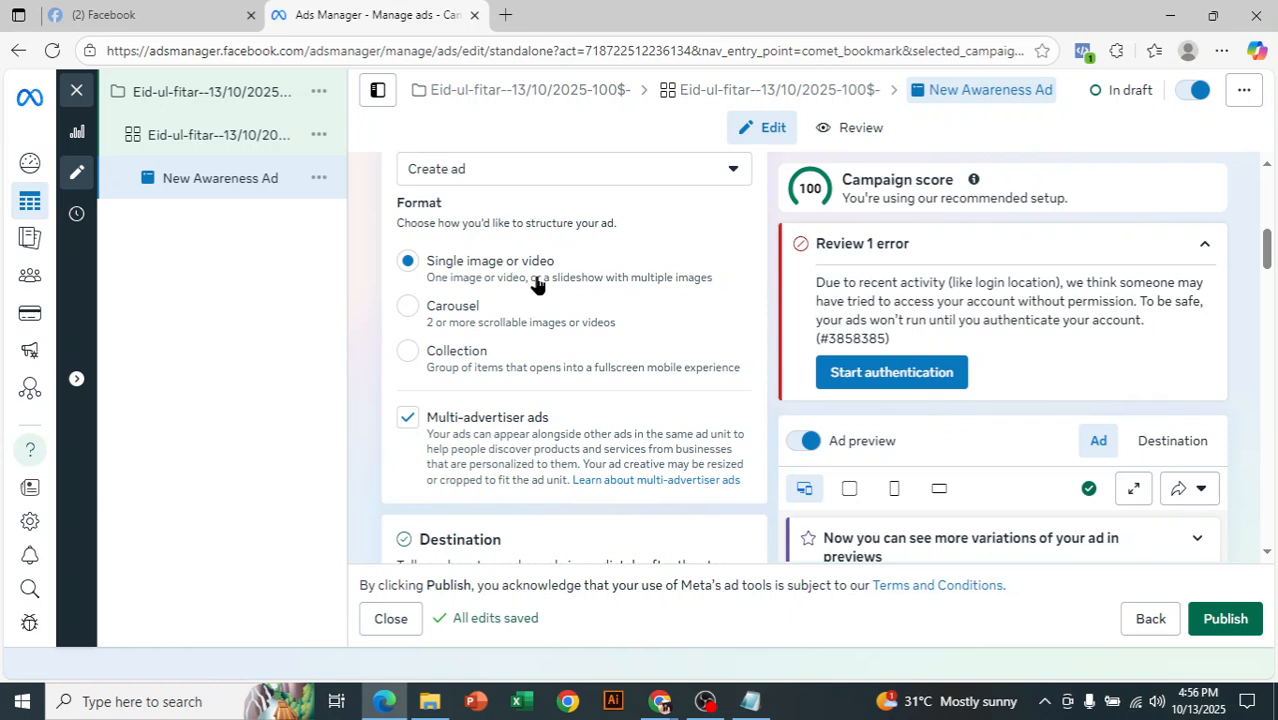
# - Review the ad format options and set the ad's destination to Website
pyautogui.scroll(-2, 466, 310)
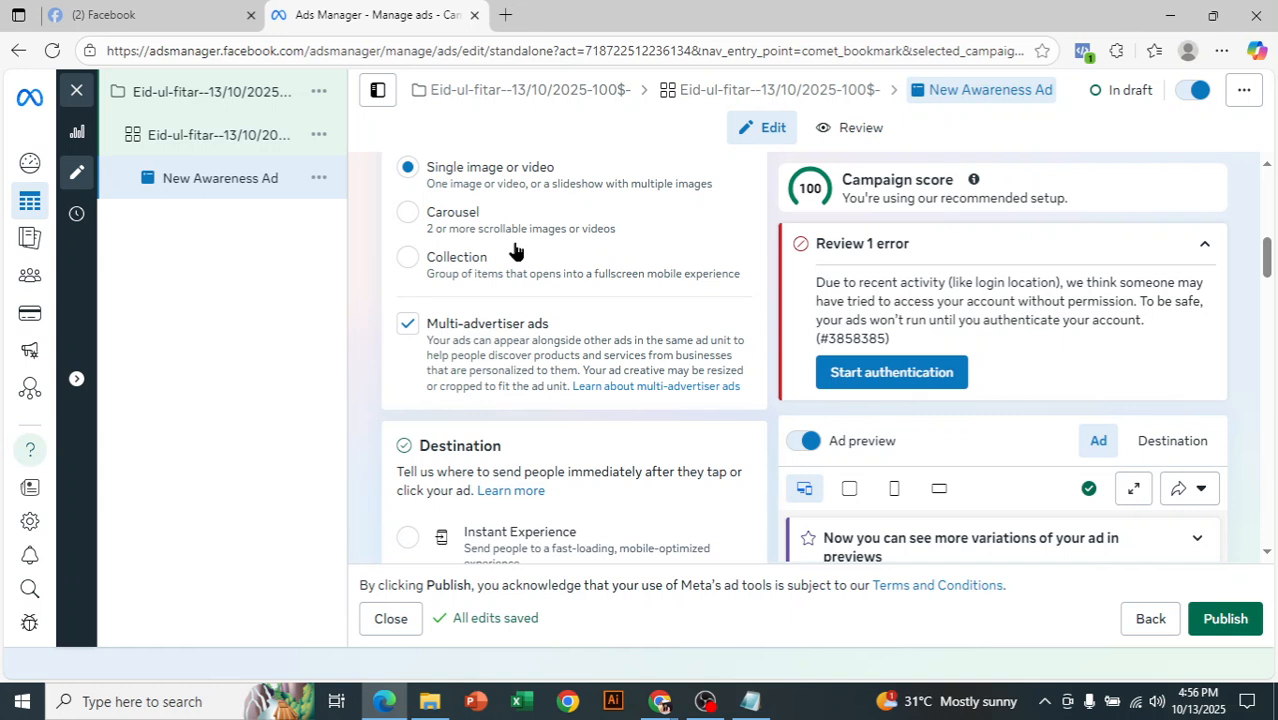
pyautogui.scroll(2, 515, 250)
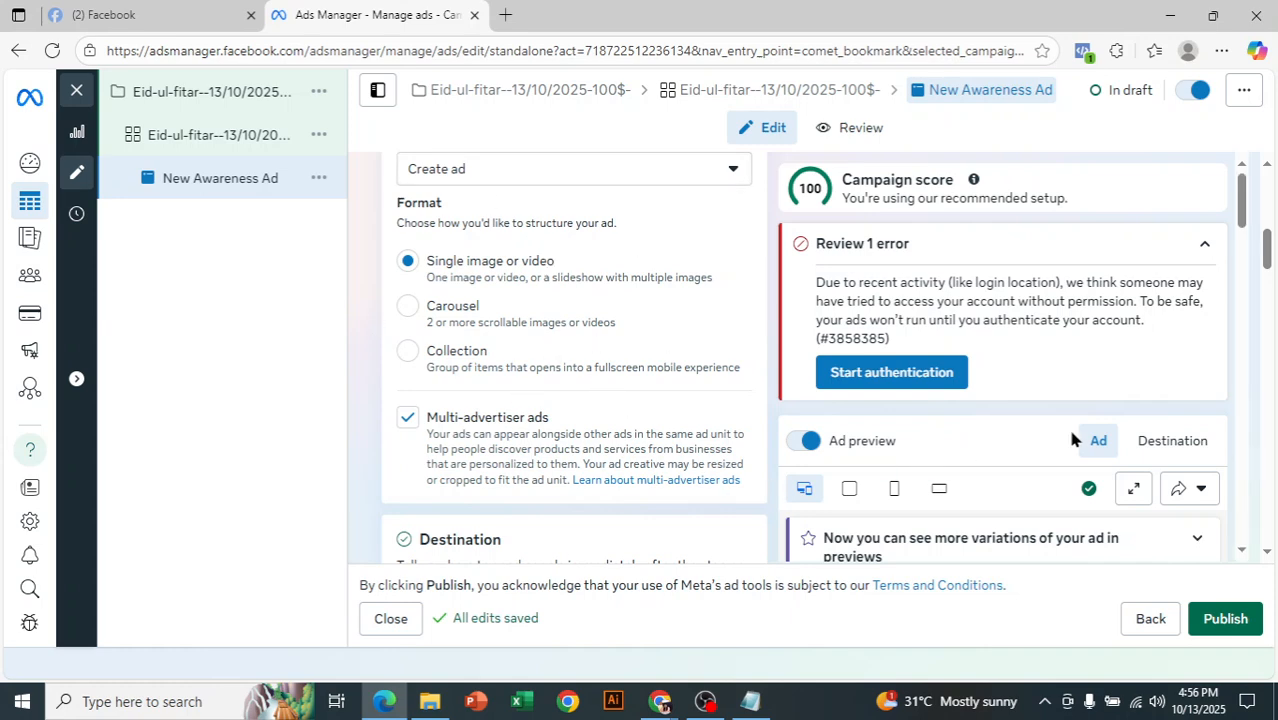
pyautogui.moveTo(1270, 256); pyautogui.dragTo(1271, 292)
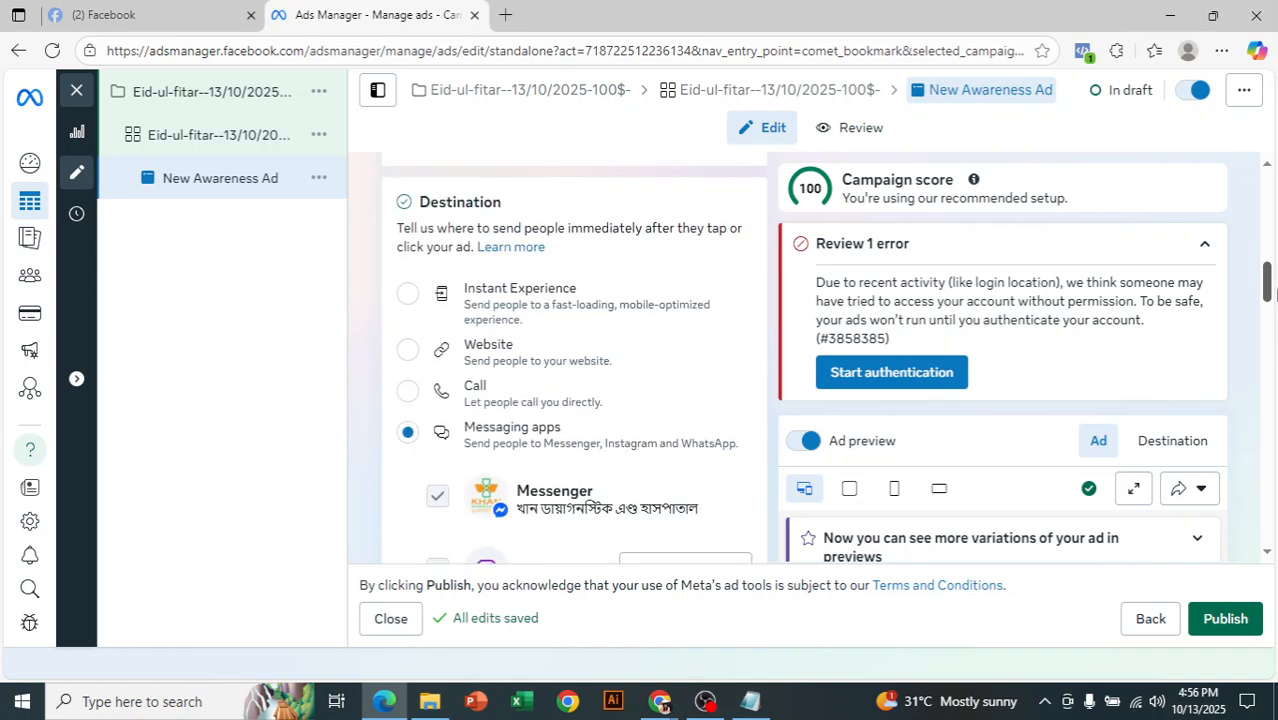
pyautogui.click(407, 350)
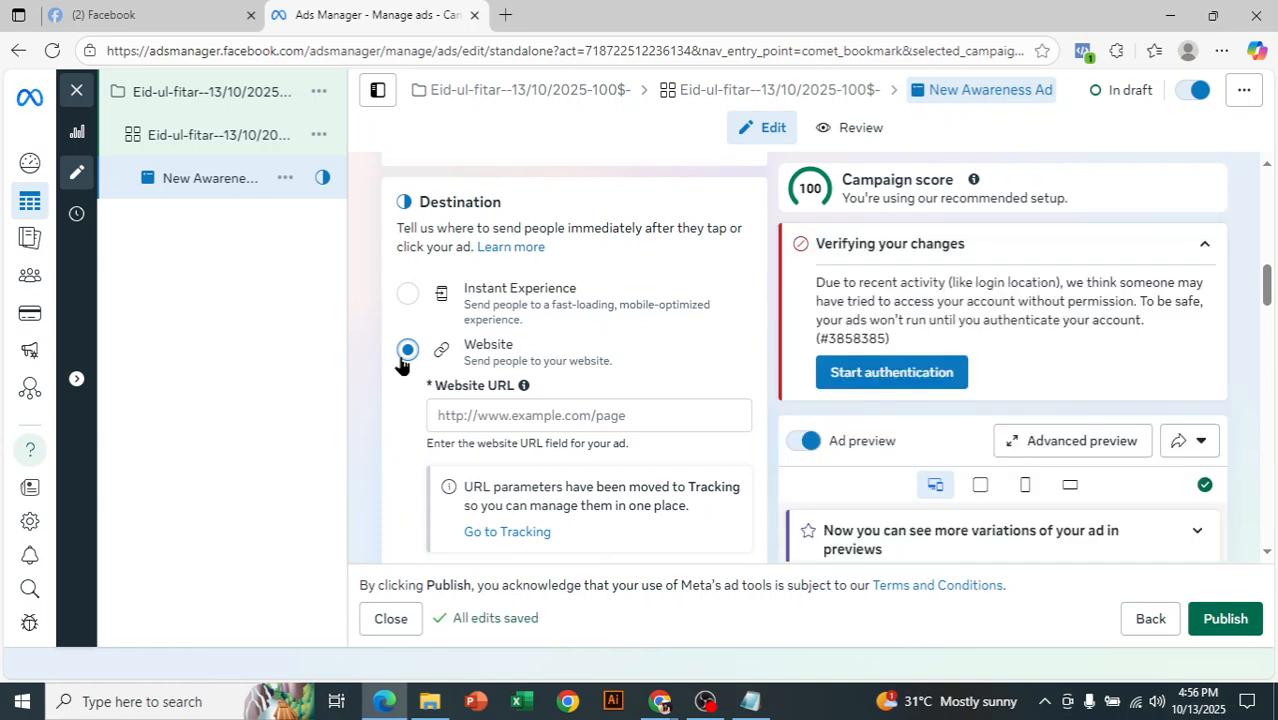
pyautogui.click(520, 415)
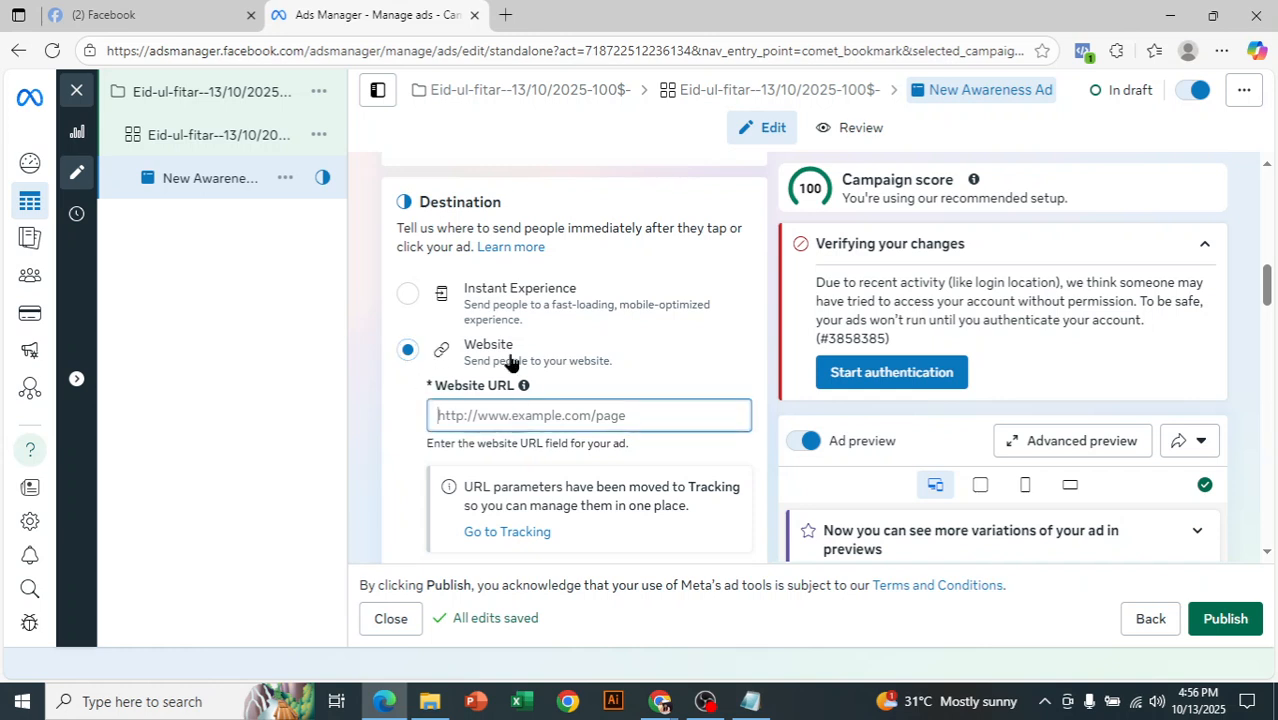
pyautogui.click(505, 15)
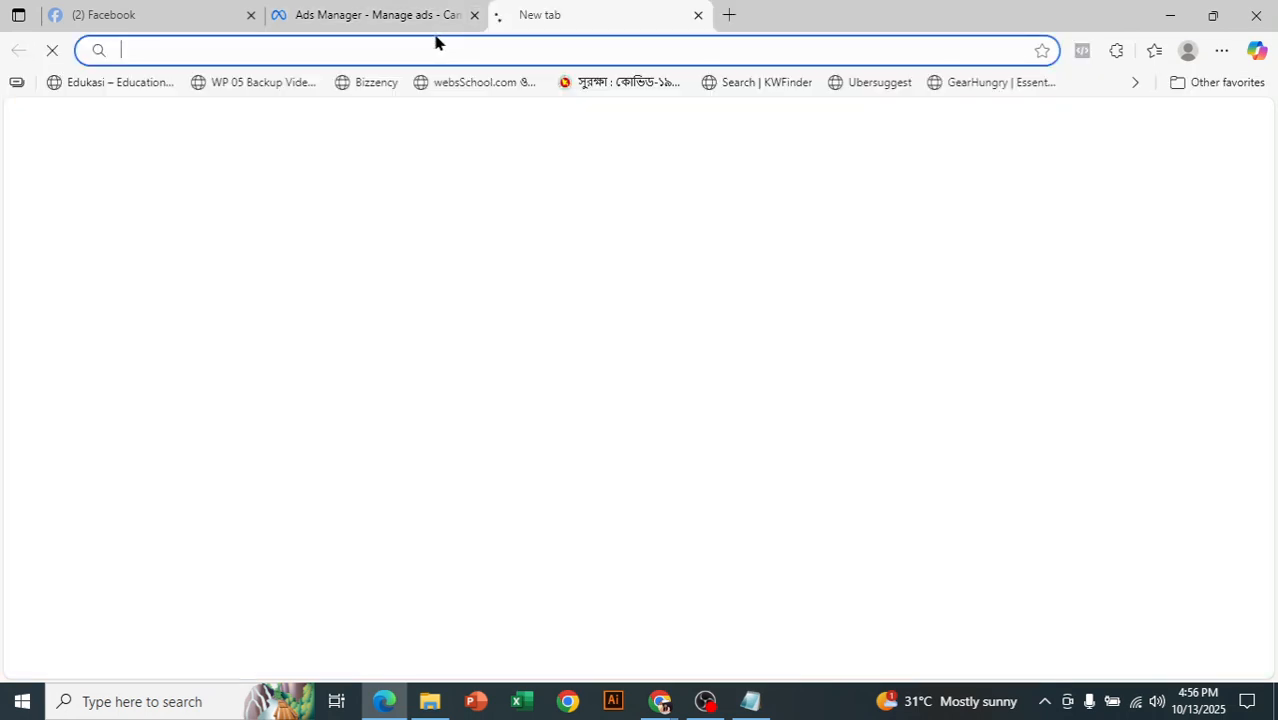
pyautogui.write('daf')
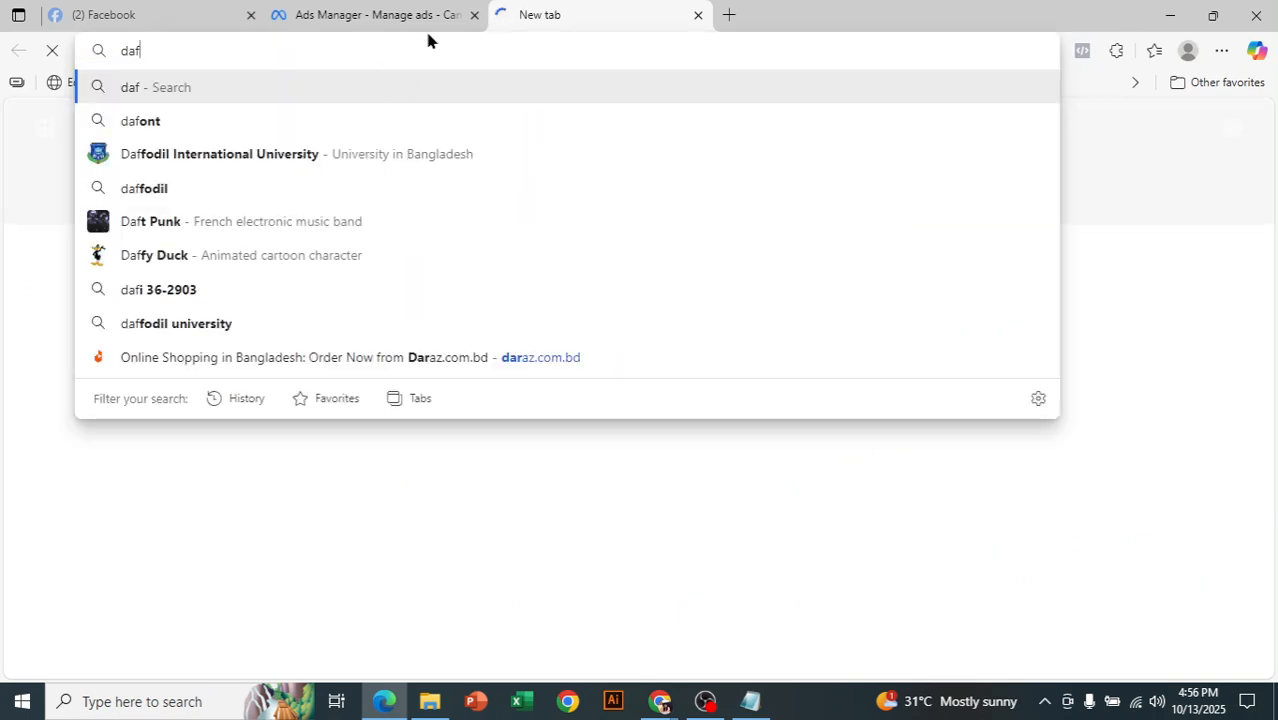
pyautogui.press('BackSpace')
pyautogui.write('r')
pyautogui.press('Right')
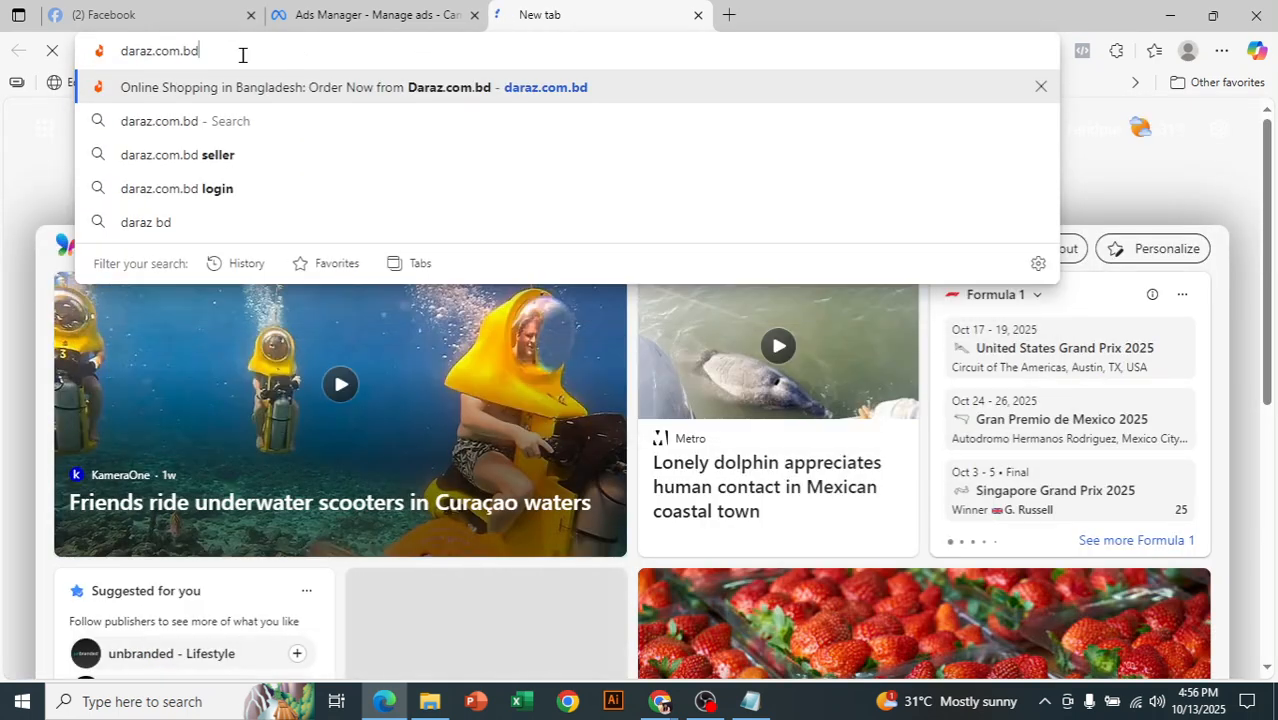
pyautogui.moveTo(203, 51); pyautogui.dragTo(125, 51)
pyautogui.hotkey('ctrl', 'c')
pyautogui.rightClick(134, 51)
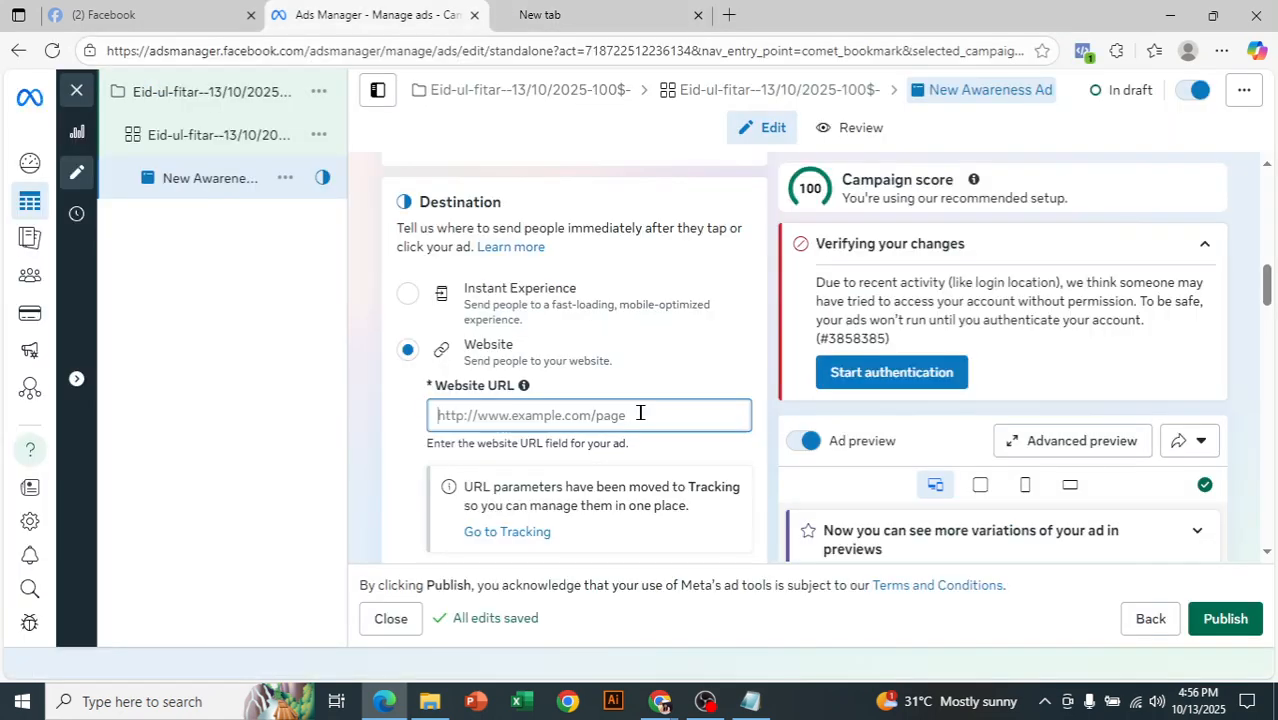
pyautogui.hotkey('ctrl', 'v')
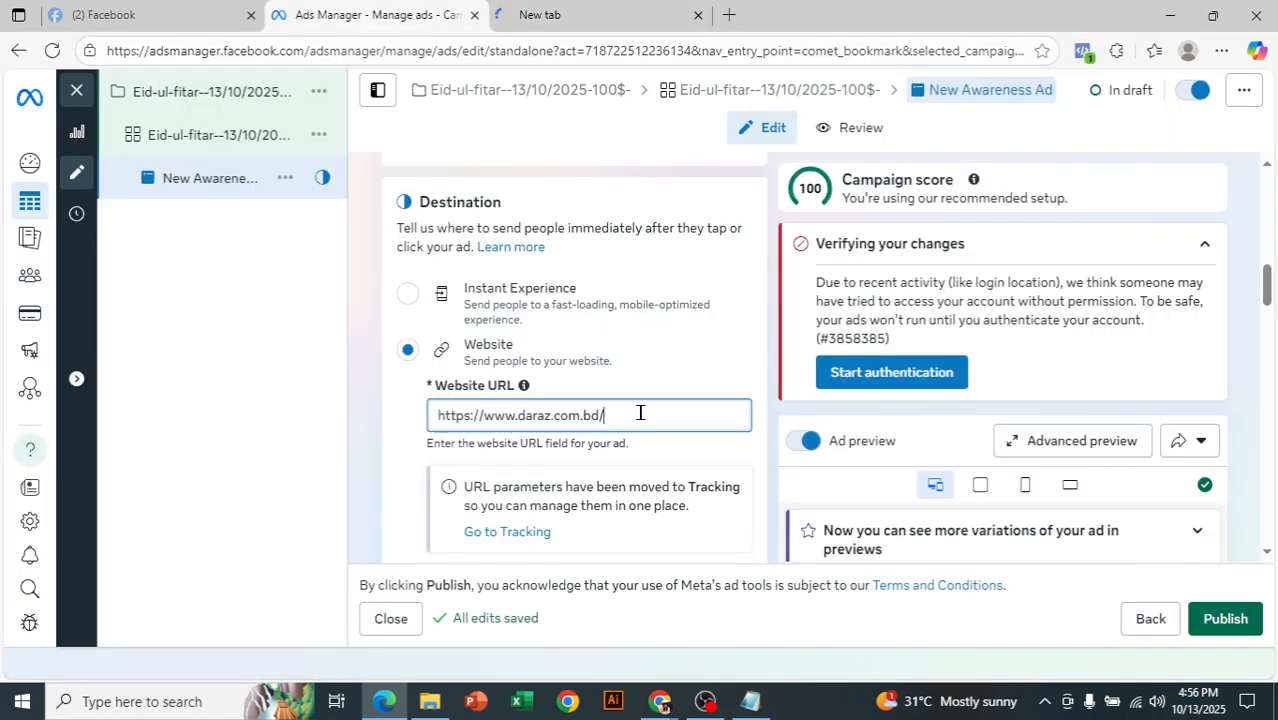
pyautogui.click(749, 376)
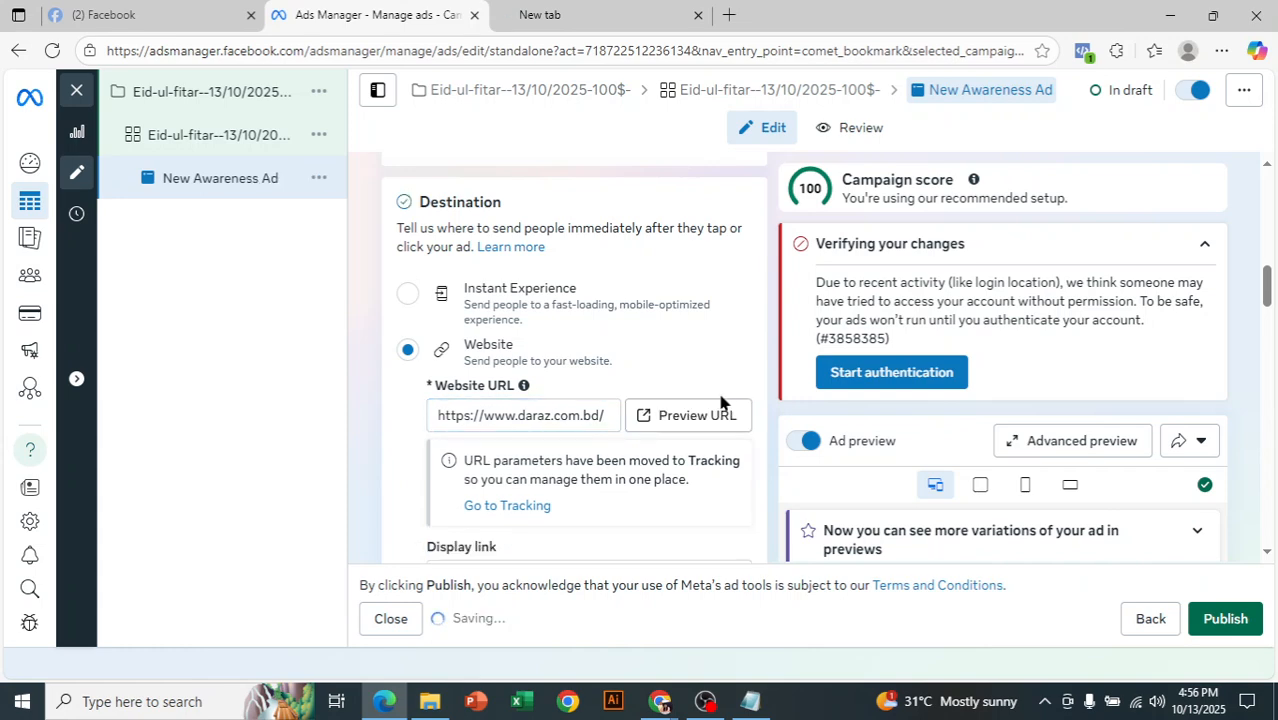
# - Remove the existing media from the ad creative
pyautogui.scroll(-1, 676, 389)
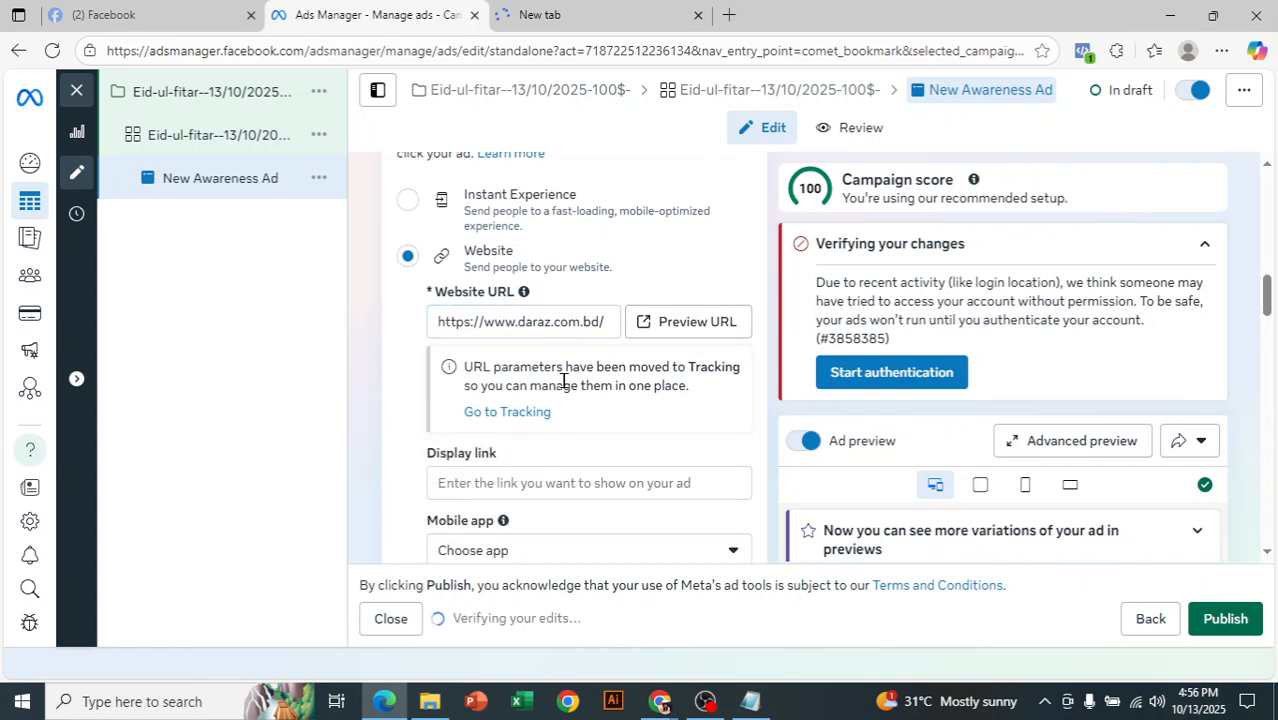
pyautogui.scroll(2, 577, 408)
pyautogui.scroll(-1, 577, 411)
pyautogui.scroll(2, 682, 435)
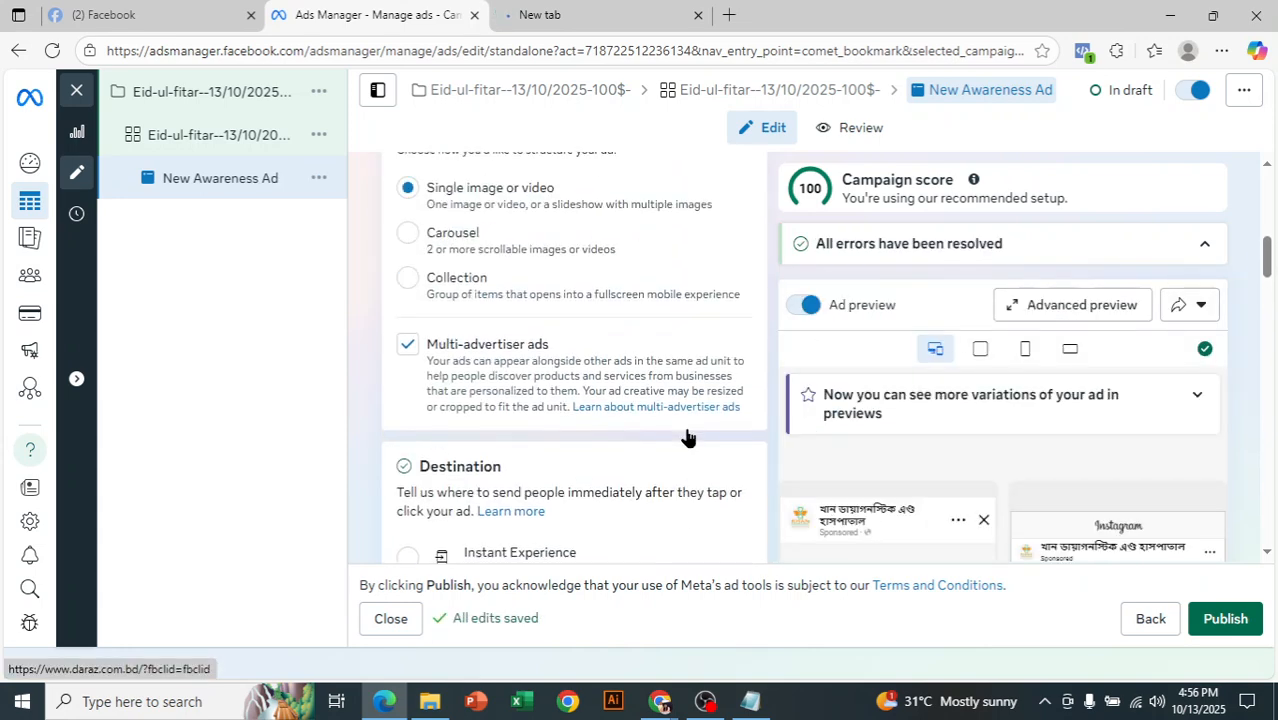
pyautogui.moveTo(1267, 272); pyautogui.dragTo(1265, 364)
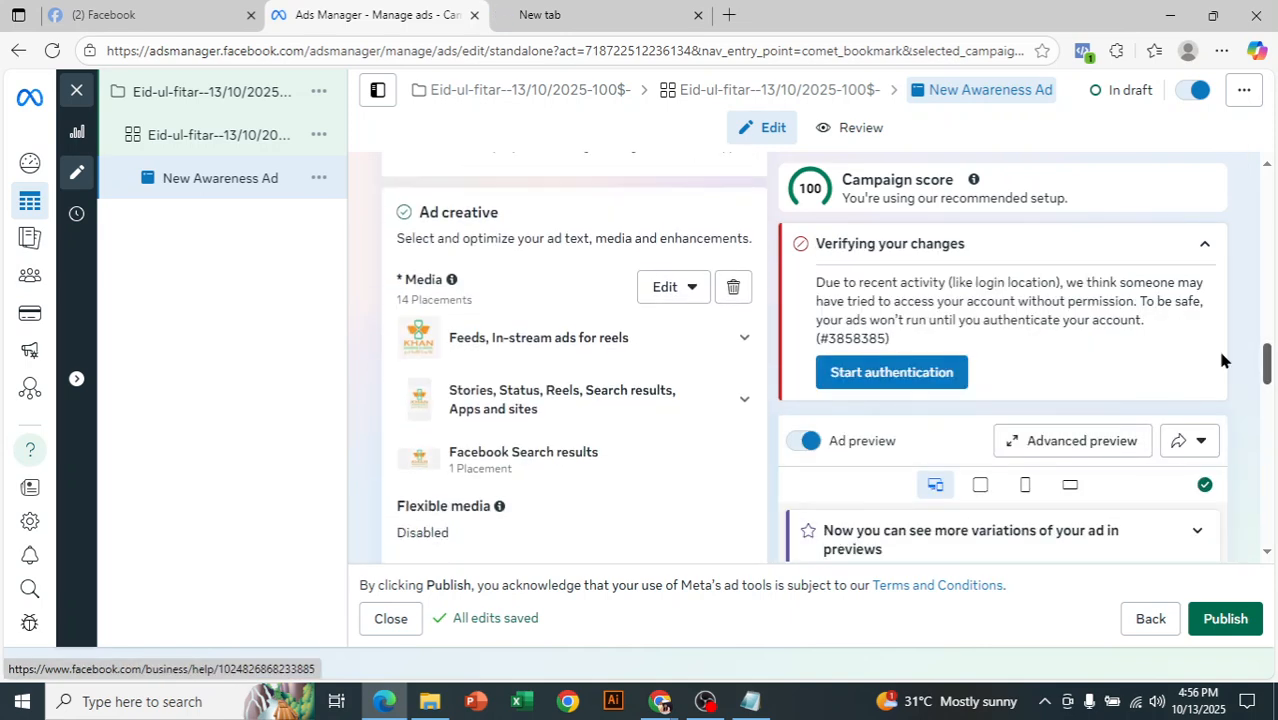
pyautogui.click(733, 290)
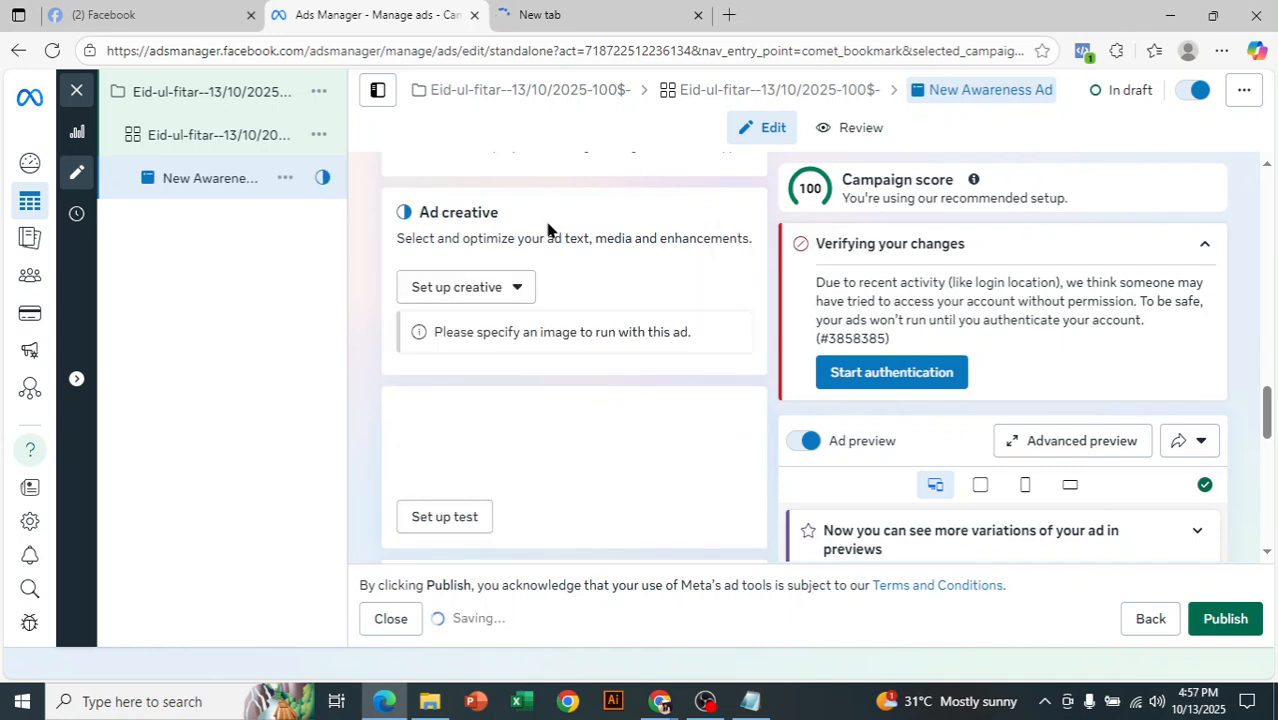
# - Set up an image ad using the 960 × 664 account image, and accept the suggested placement crops with flexible media on
pyautogui.click(481, 300)
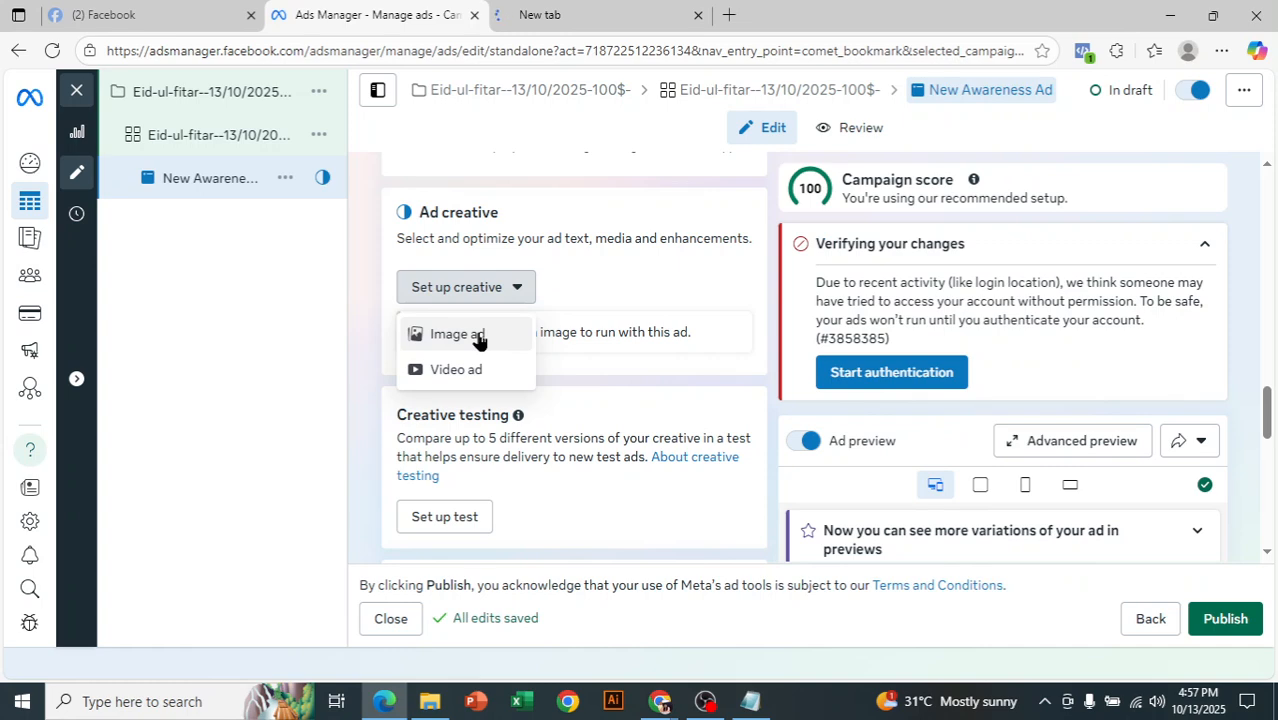
pyautogui.click(478, 340)
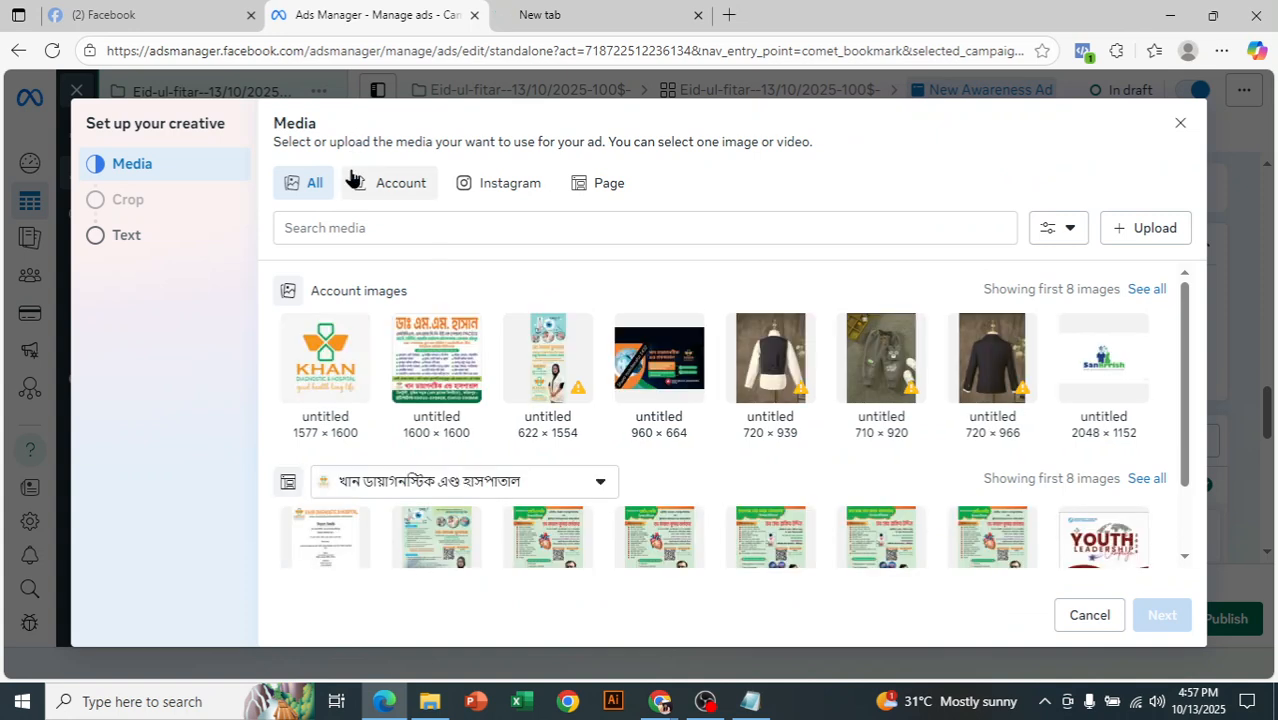
pyautogui.click(1140, 238)
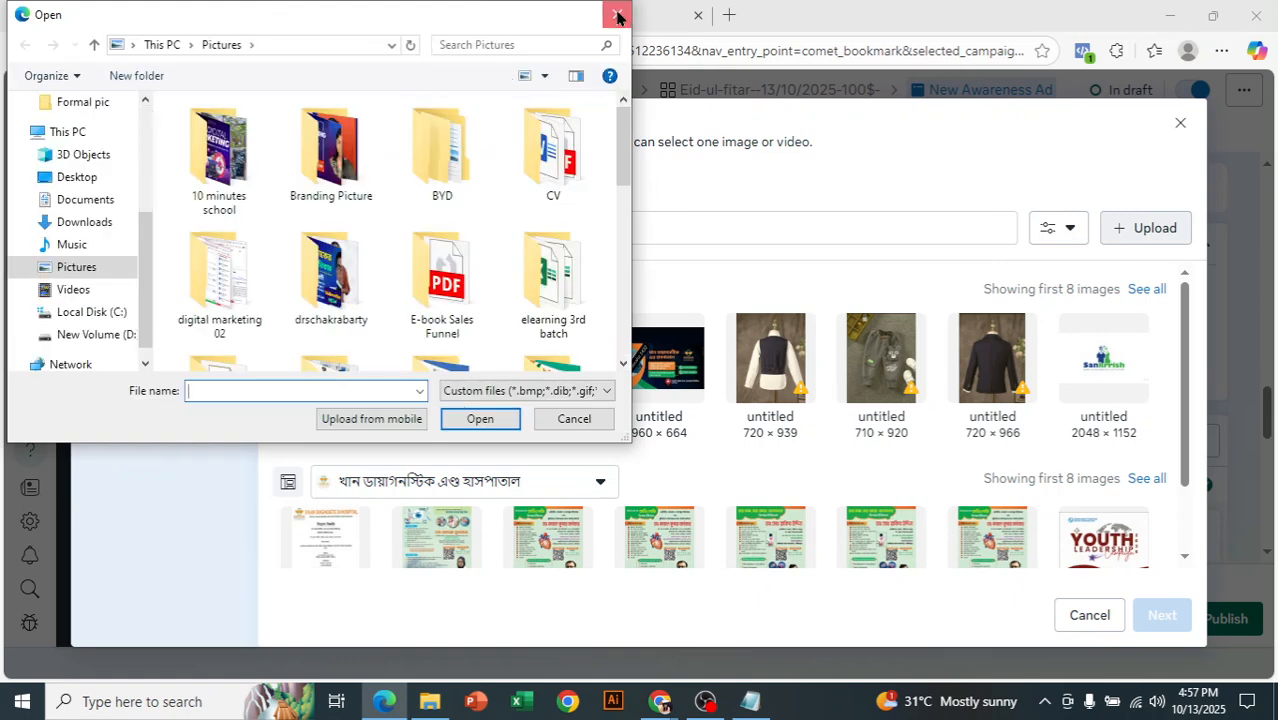
pyautogui.click(617, 14)
pyautogui.click(648, 358)
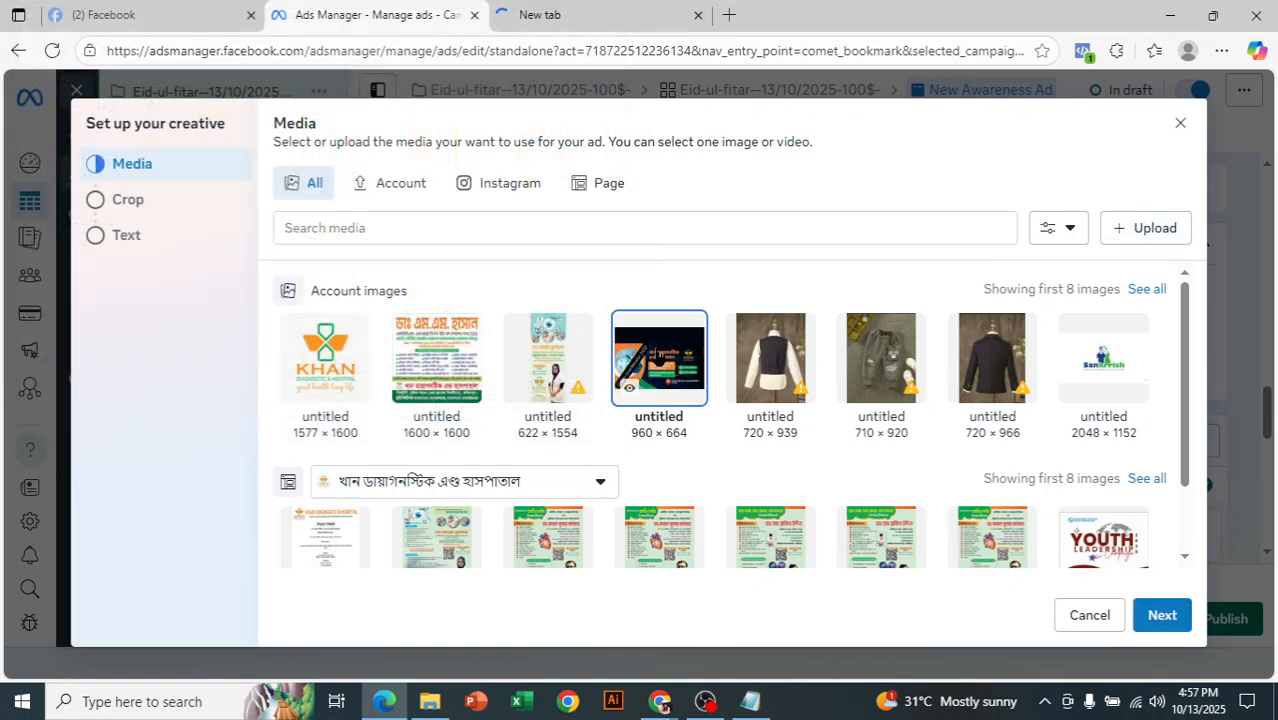
pyautogui.click(1152, 620)
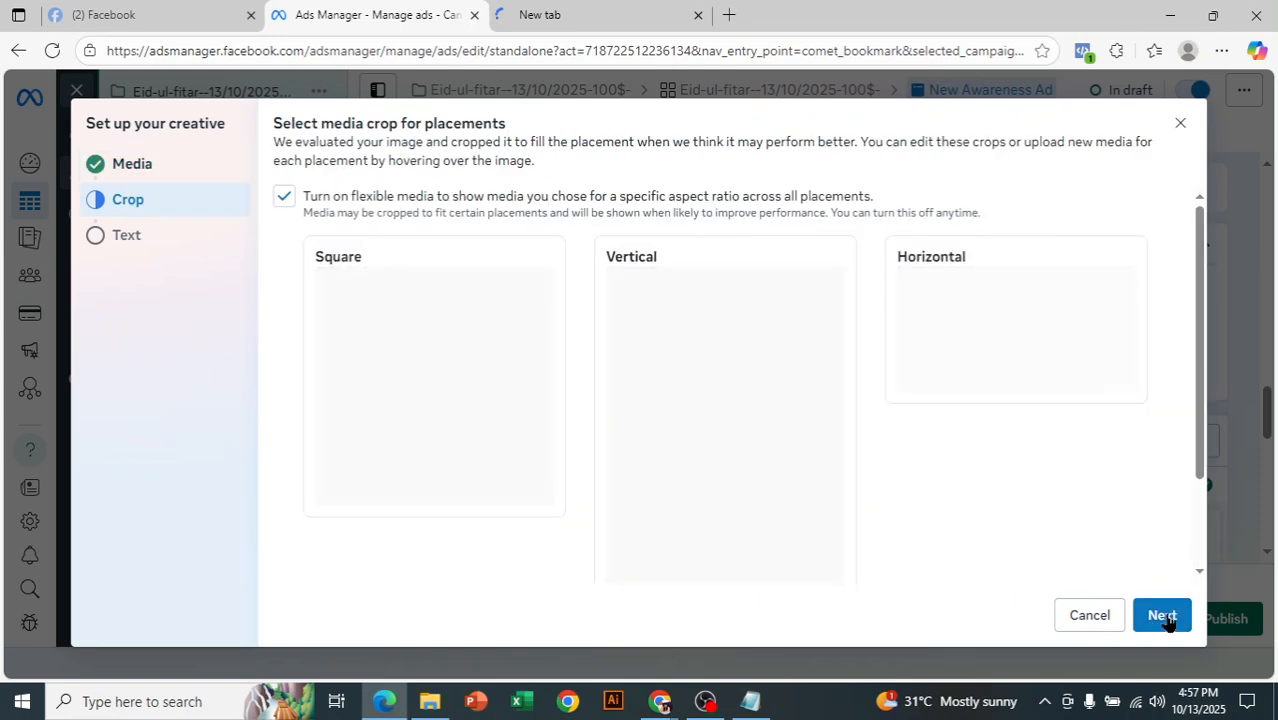
pyautogui.click(1164, 617)
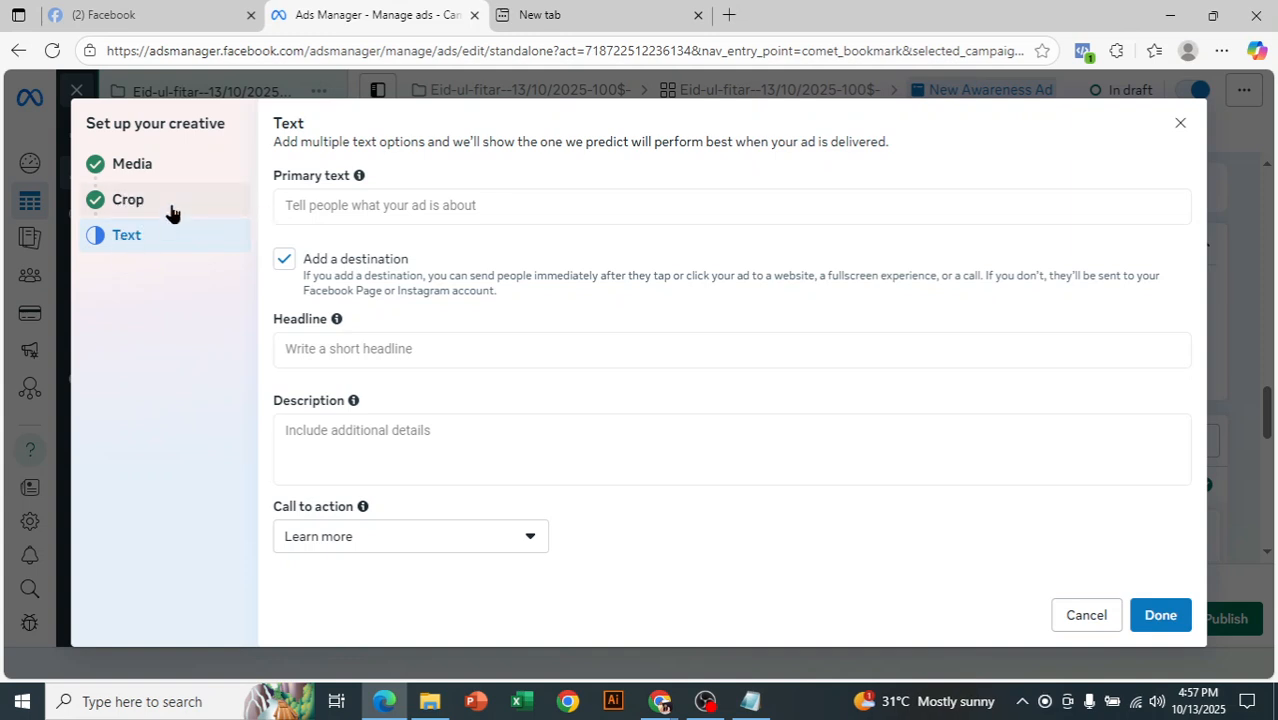
# - Fill the primary text with four copies of the introductory sentence "Add multiple text options and we'll show the one we predict will perform best when your ad is delivered."
pyautogui.click(412, 207)
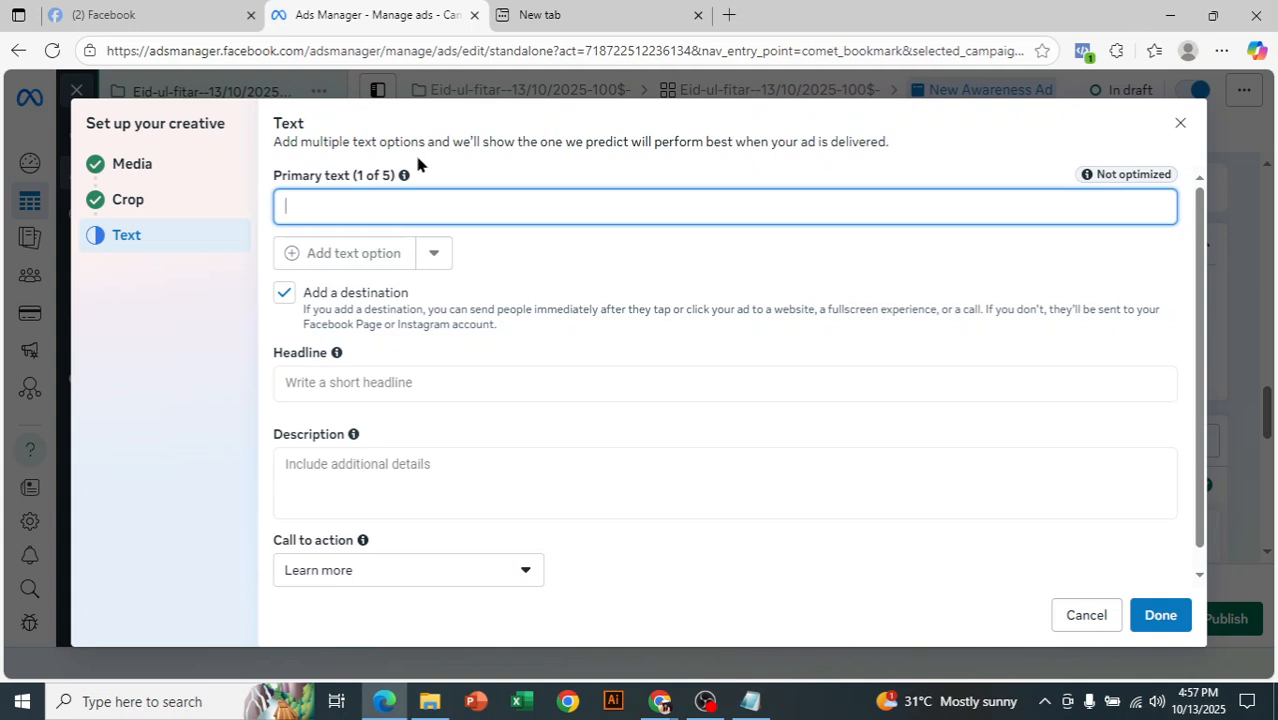
pyautogui.moveTo(273, 141); pyautogui.dragTo(864, 144)
pyautogui.rightClick(857, 147)
pyautogui.click(870, 157)
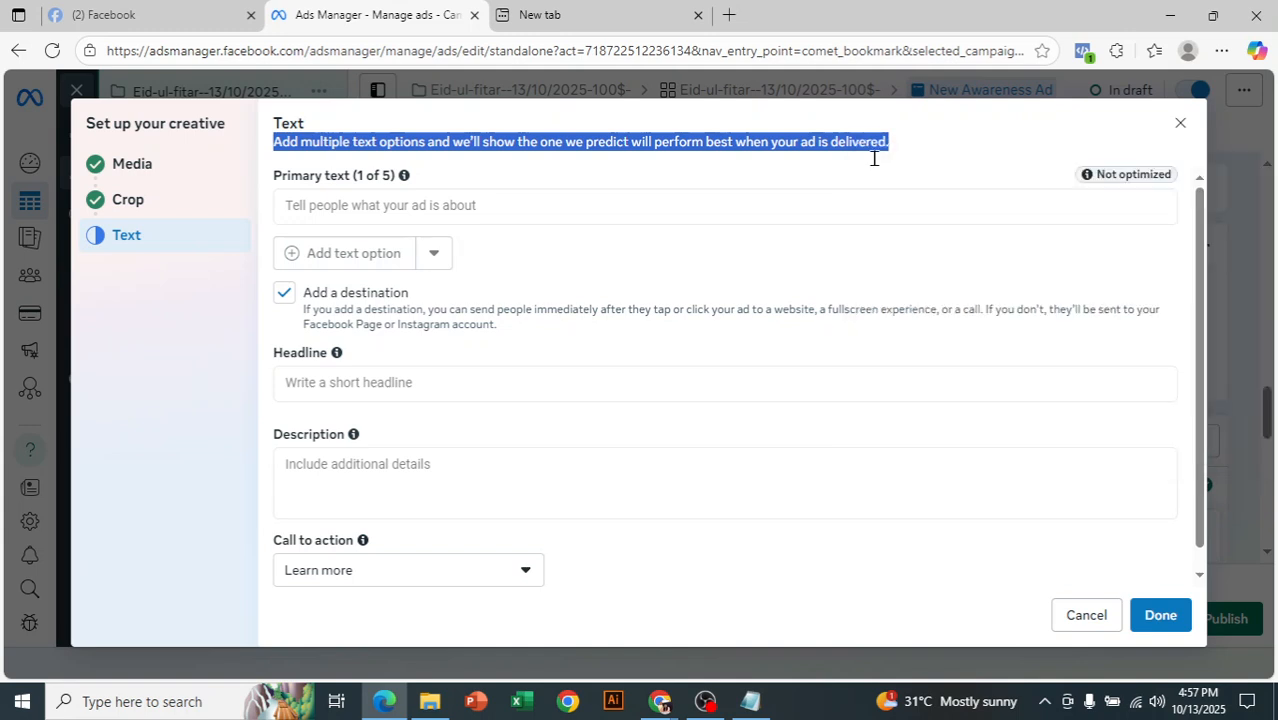
pyautogui.click(517, 206)
pyautogui.hotkey('ctrl', 'v')
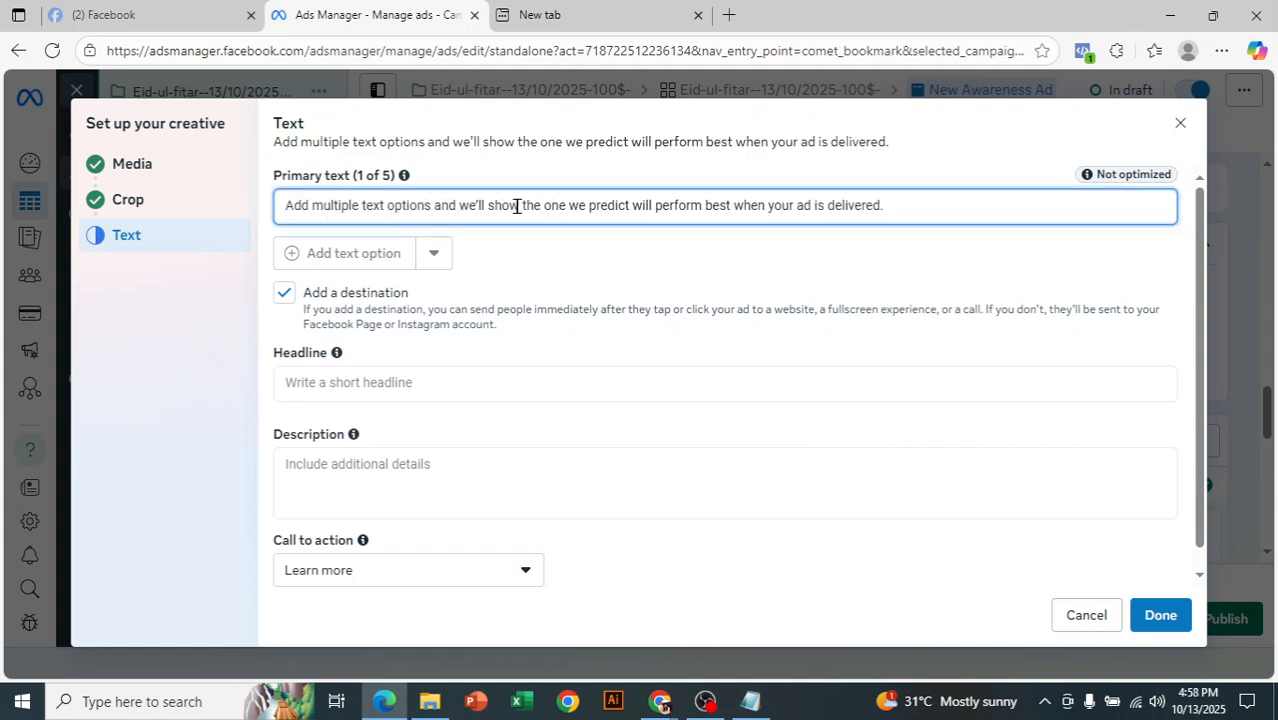
pyautogui.hotkey('ctrl', 'v')
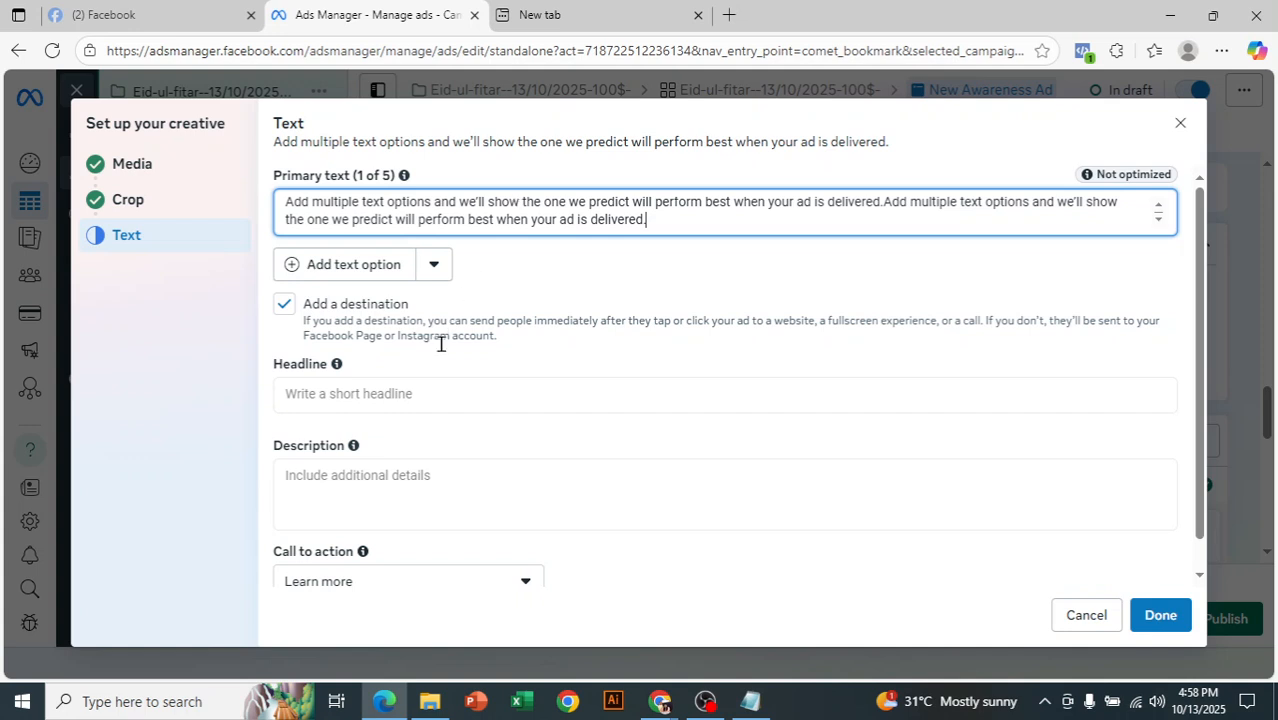
pyautogui.hotkey('ctrl', 'v')
pyautogui.hotkey('ctrl', 'v')
# - Set the ad's headline to "60% discount" and its description to "China product"
pyautogui.click(398, 409)
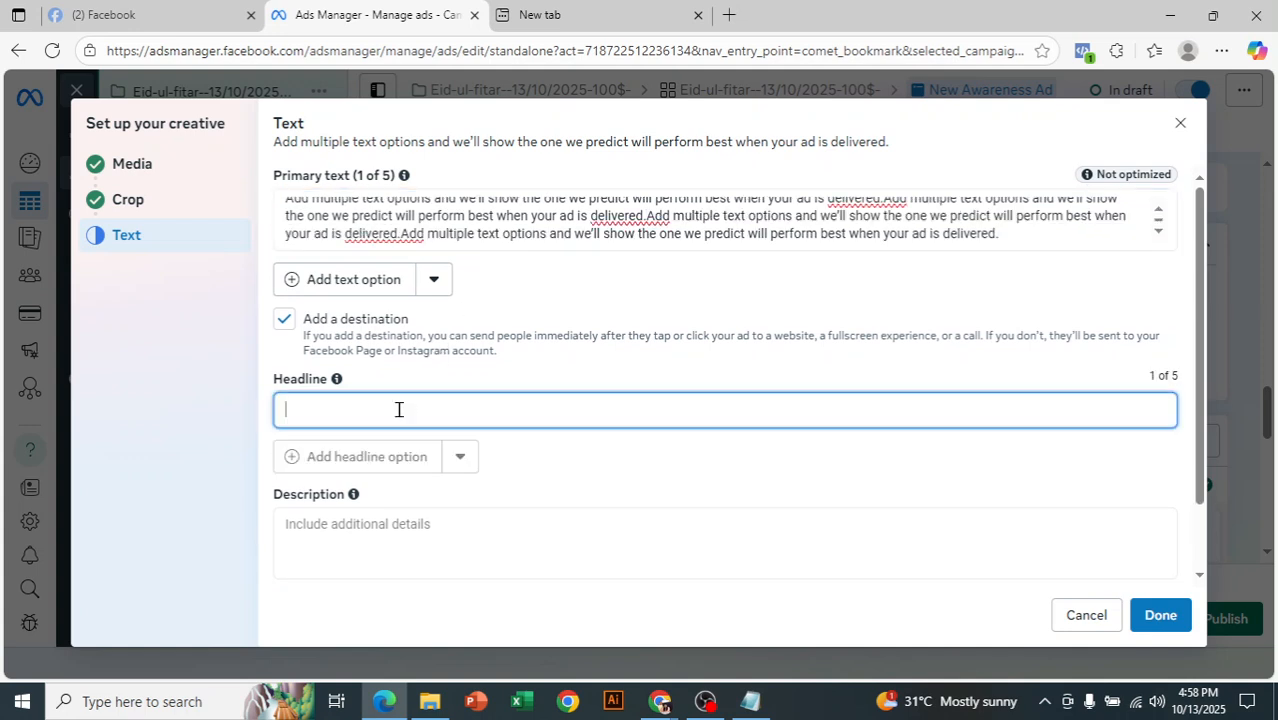
pyautogui.write('60% discount')
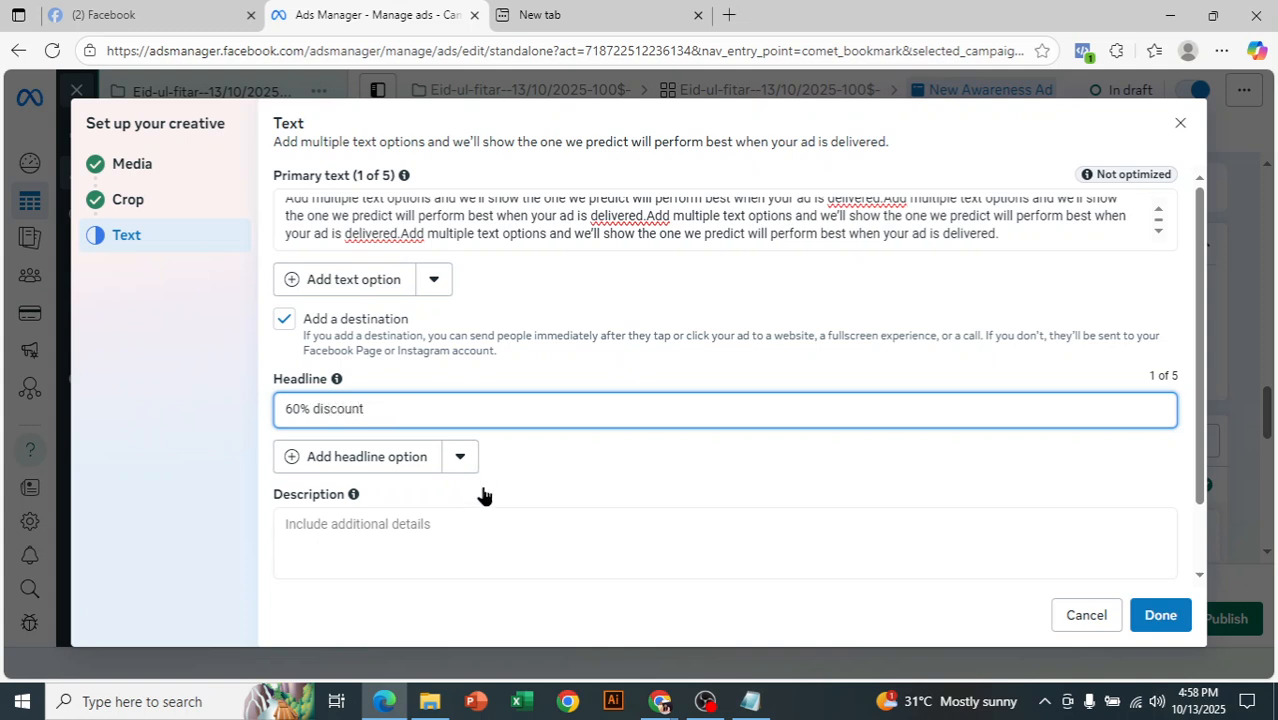
pyautogui.click(466, 527)
pyautogui.write('Ch')
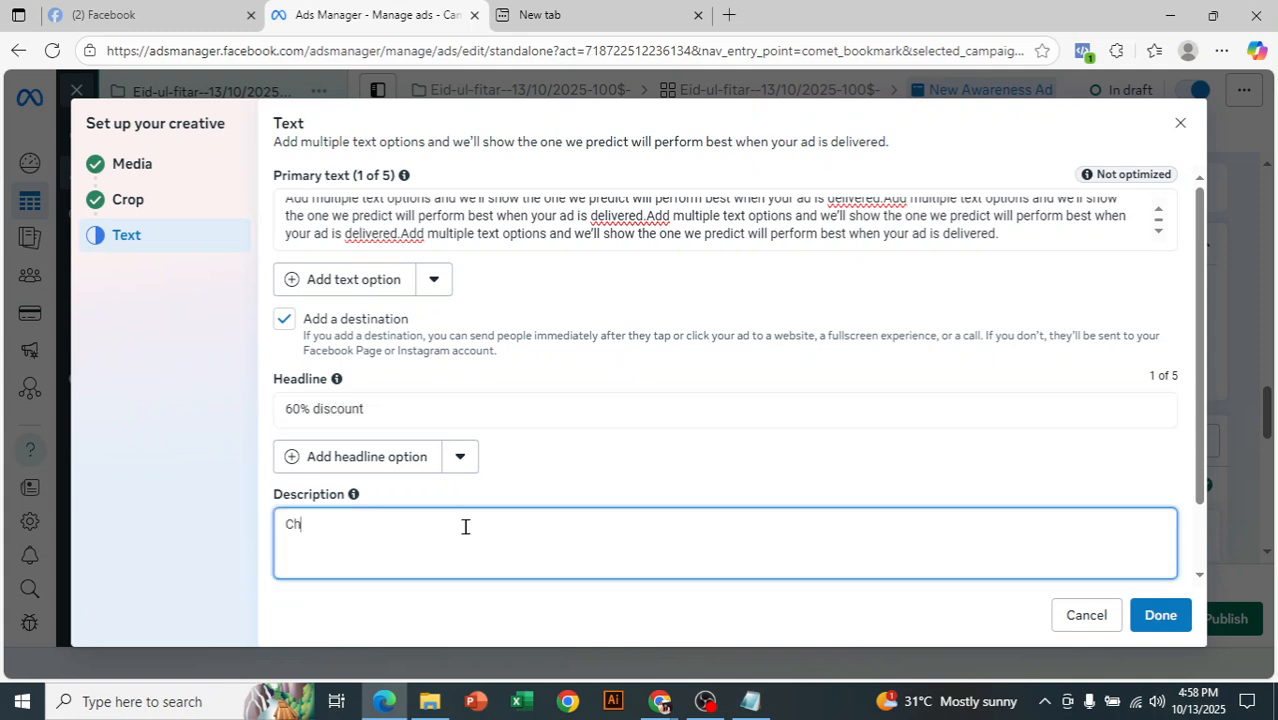
pyautogui.write('ina product')
# - Set the call to action to Order now and finish the creative setup
pyautogui.moveTo(1200, 350); pyautogui.dragTo(1220, 420)
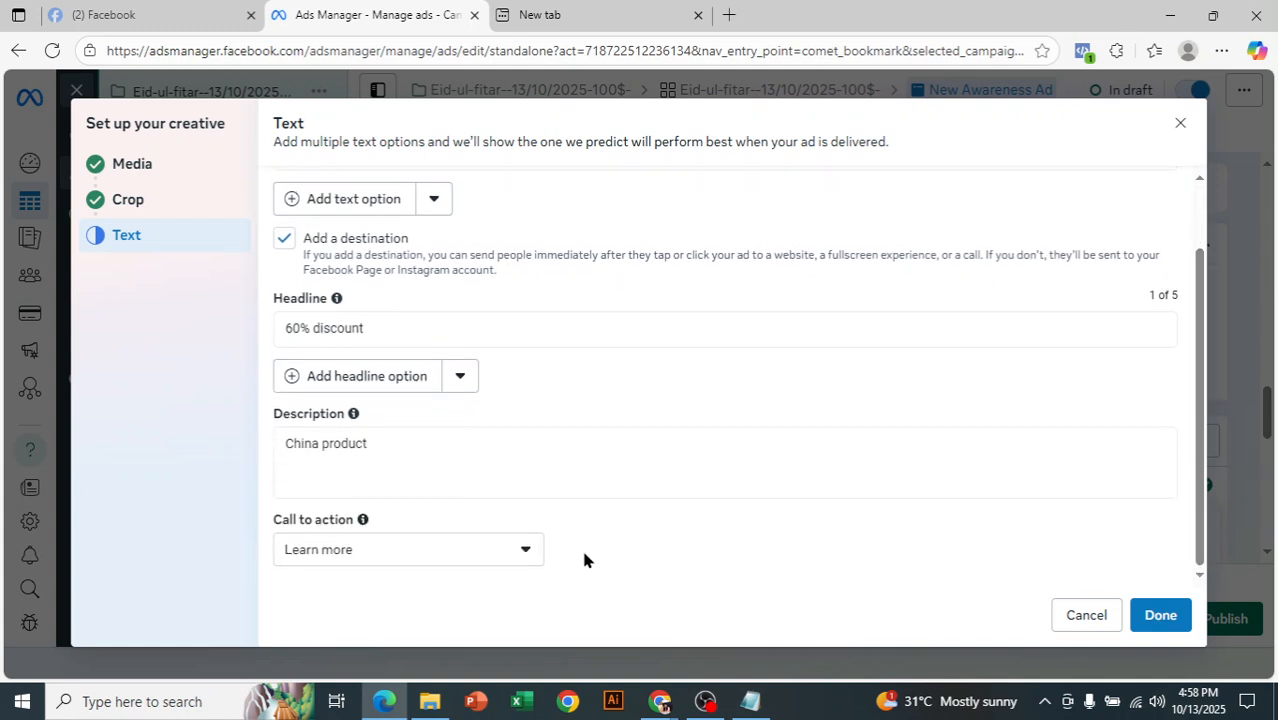
pyautogui.click(522, 553)
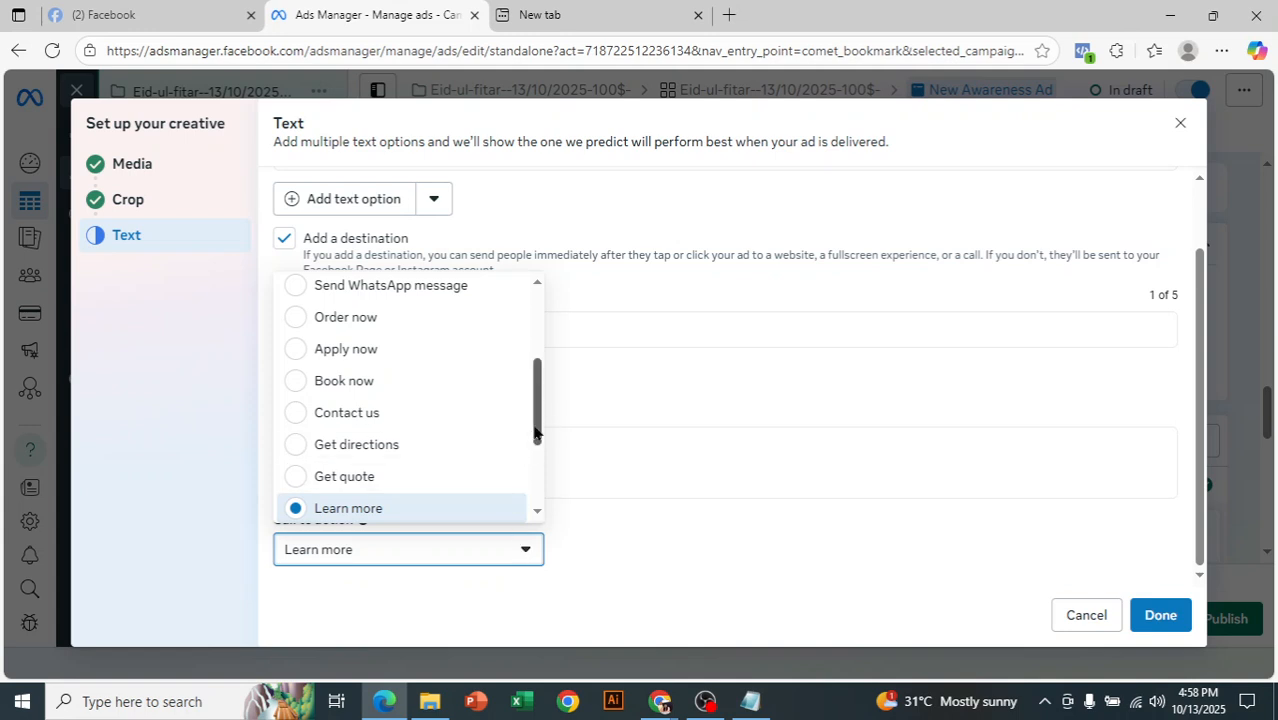
pyautogui.moveTo(539, 428); pyautogui.dragTo(535, 388)
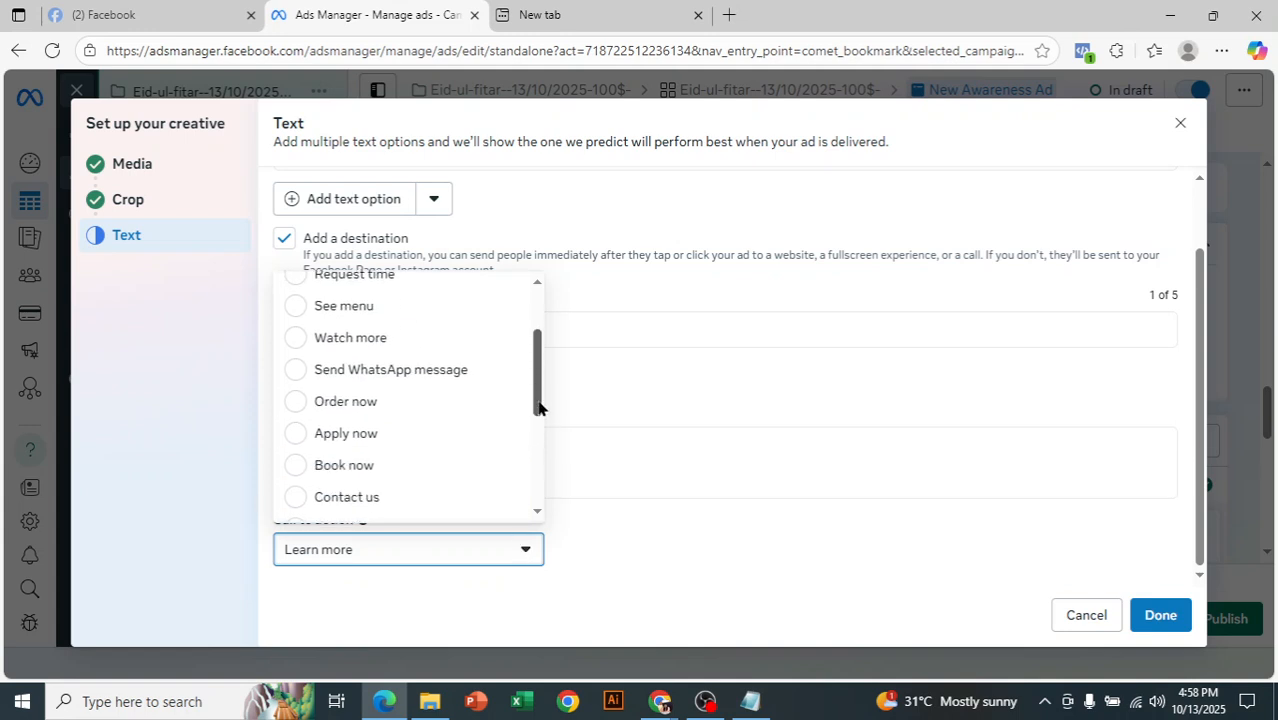
pyautogui.click(360, 395)
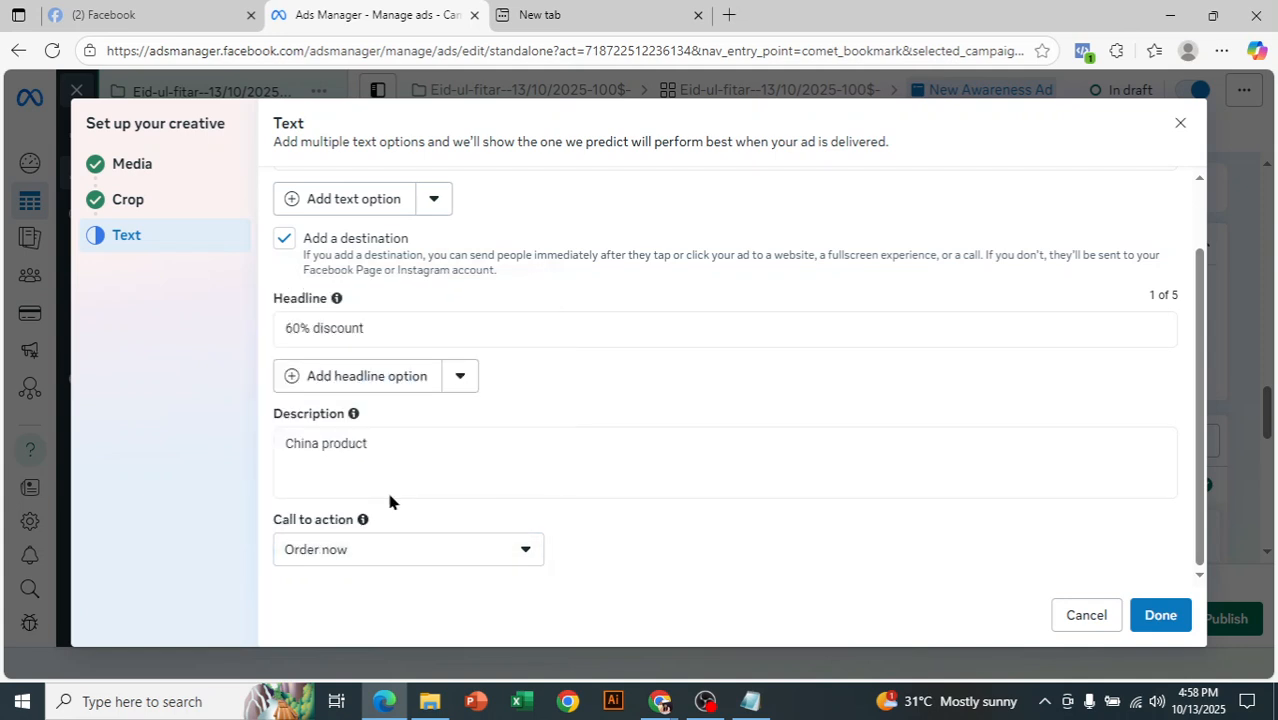
pyautogui.click(1162, 616)
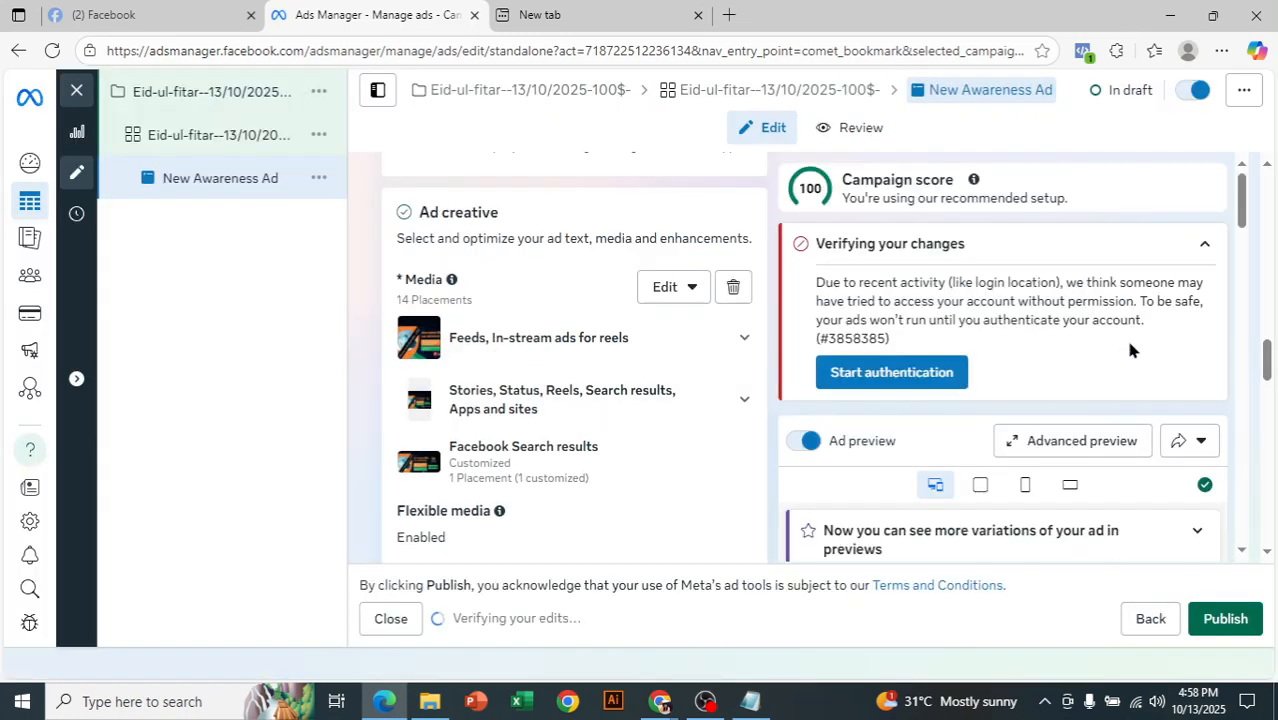
# - Review the remaining ad settings and examine the ad's advanced preview across the Facebook and Instagram placements
pyautogui.moveTo(1265, 351); pyautogui.dragTo(1271, 468)
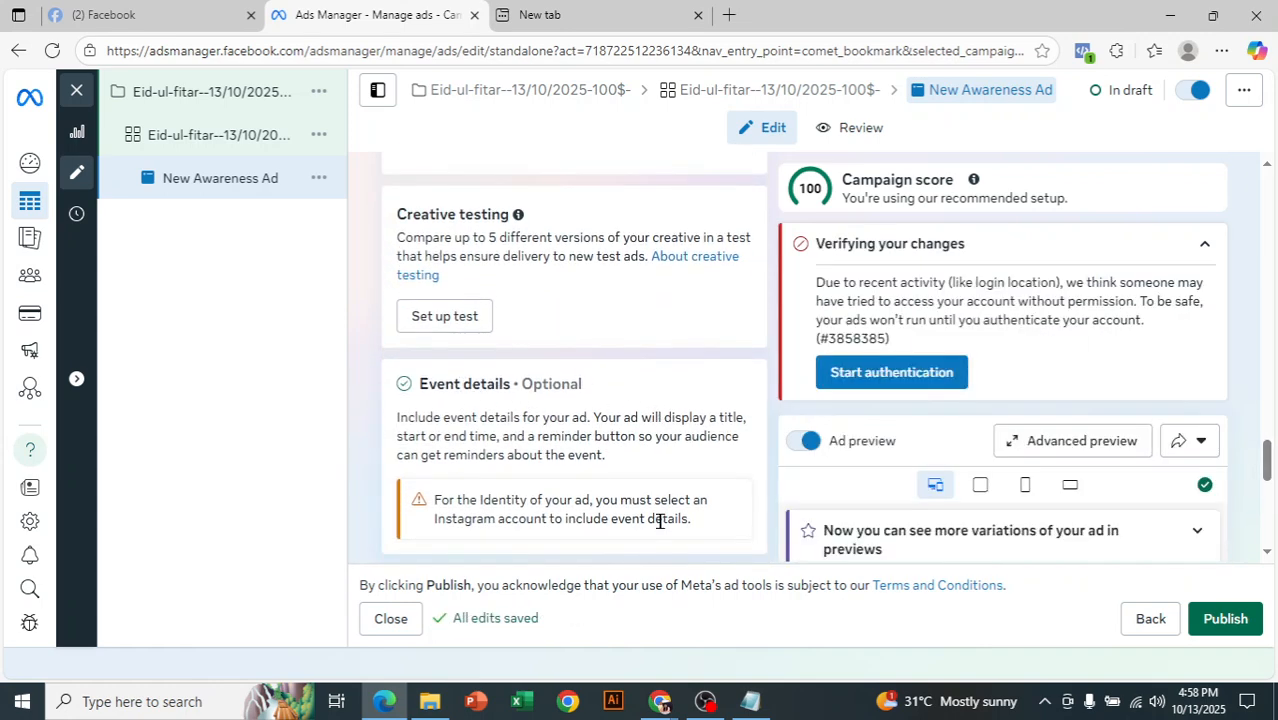
pyautogui.moveTo(1272, 456); pyautogui.dragTo(1272, 514)
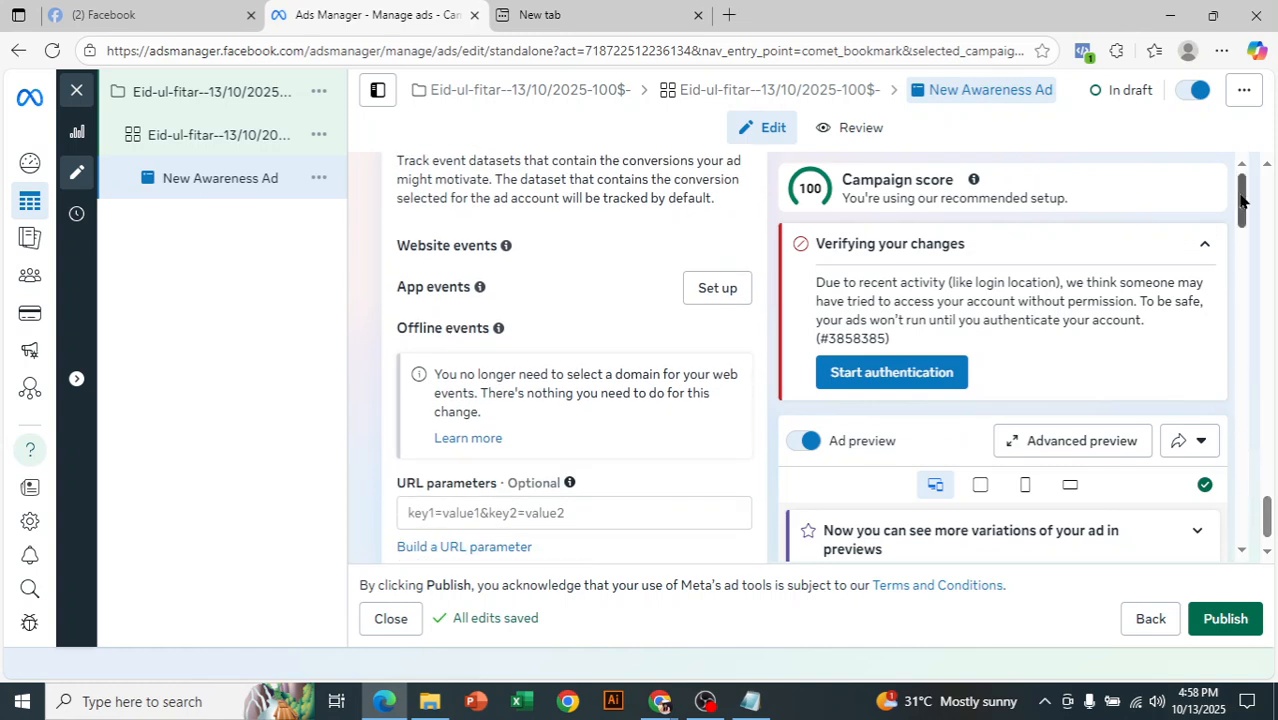
pyautogui.moveTo(1241, 202); pyautogui.dragTo(1241, 271)
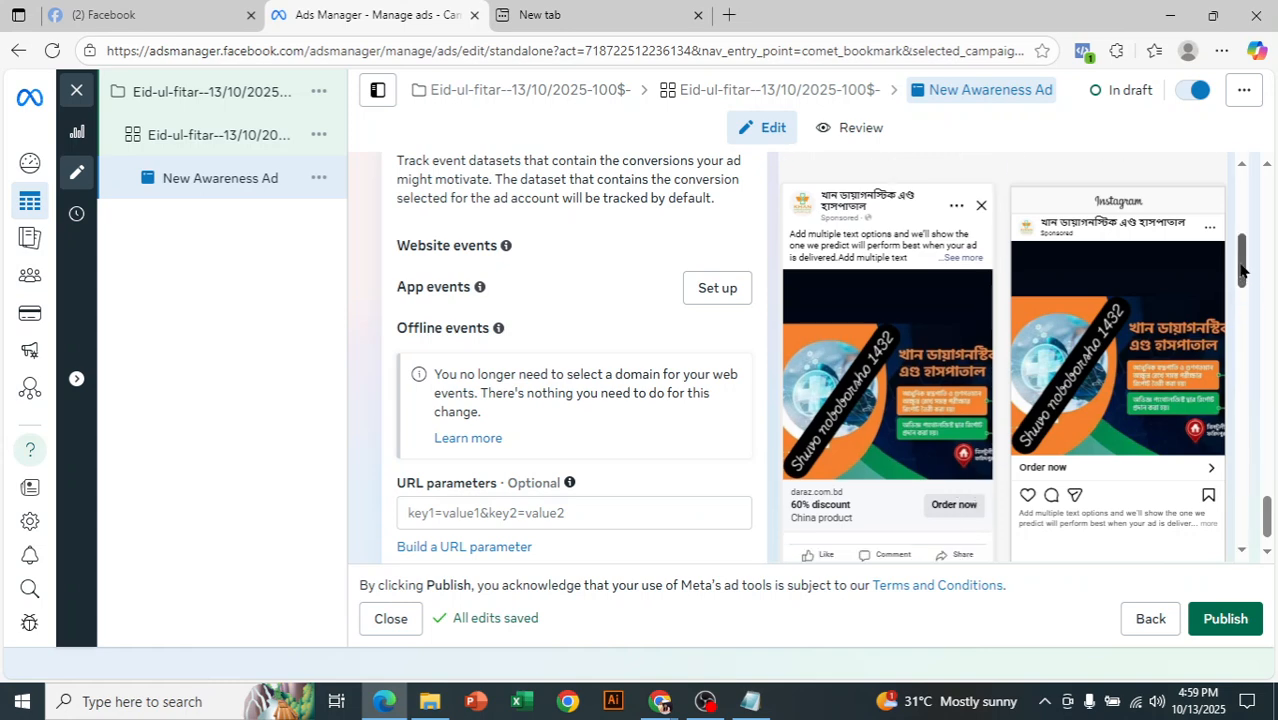
pyautogui.scroll(3, 1209, 244)
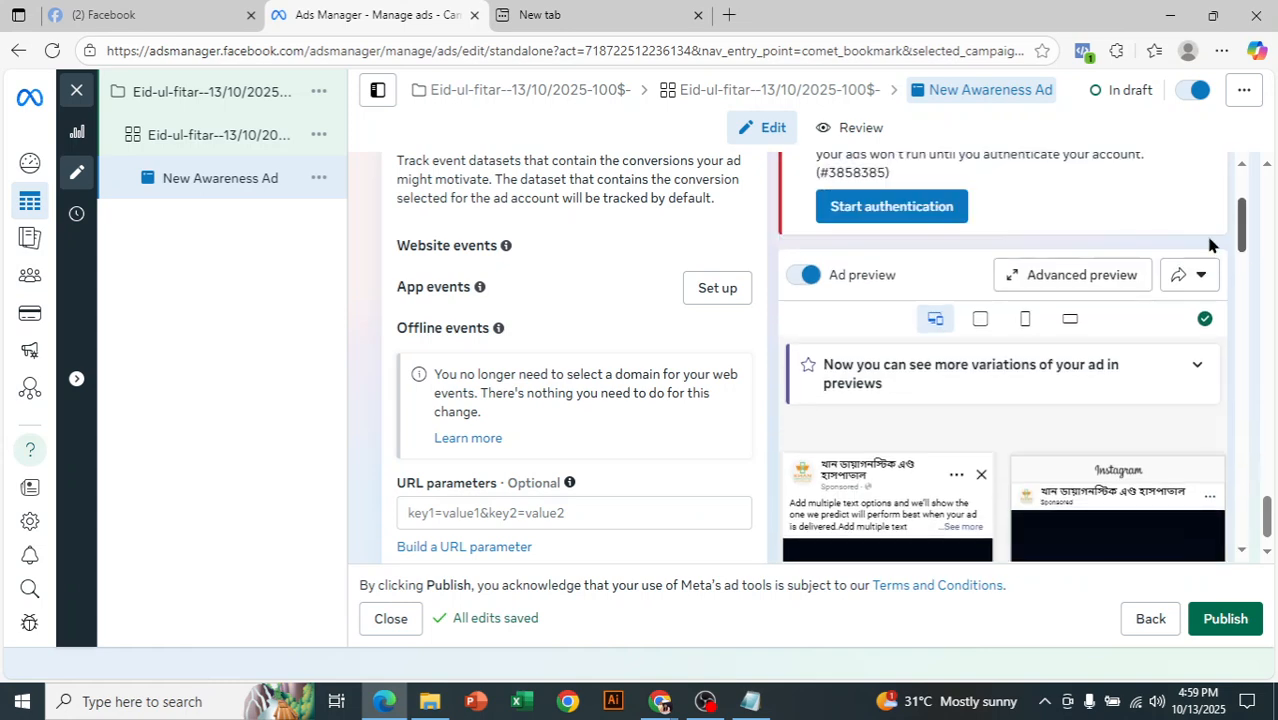
pyautogui.click(1090, 285)
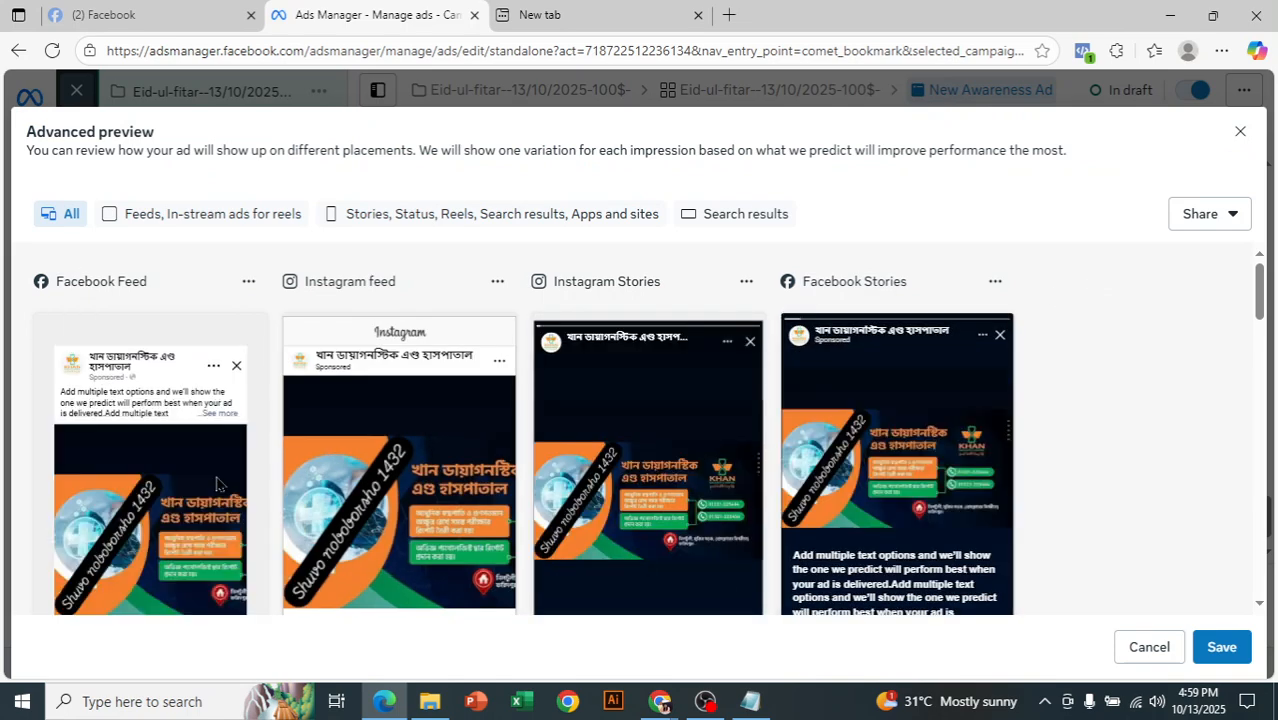
pyautogui.moveTo(1259, 292); pyautogui.dragTo(1262, 328)
pyautogui.scroll(1, 578, 420)
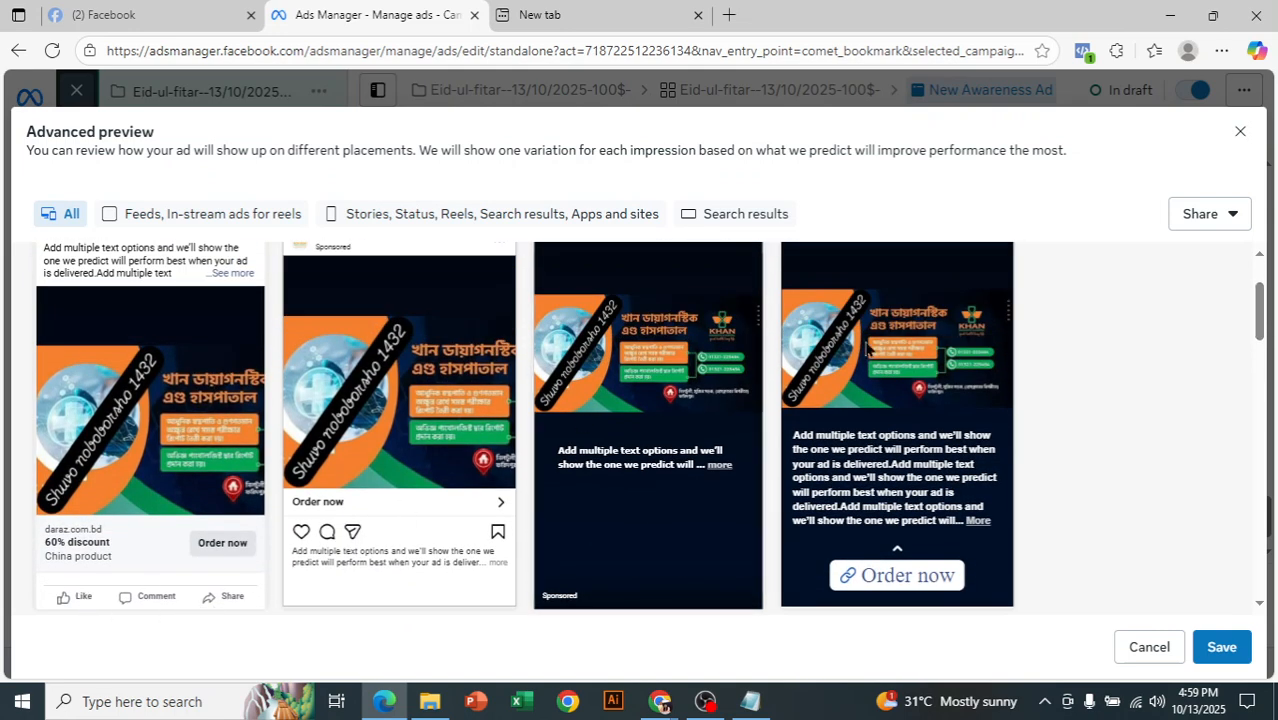
# - Turn on link sharing for the ad's preview and create a link that stays active for 30 days
pyautogui.scroll(1, 868, 322)
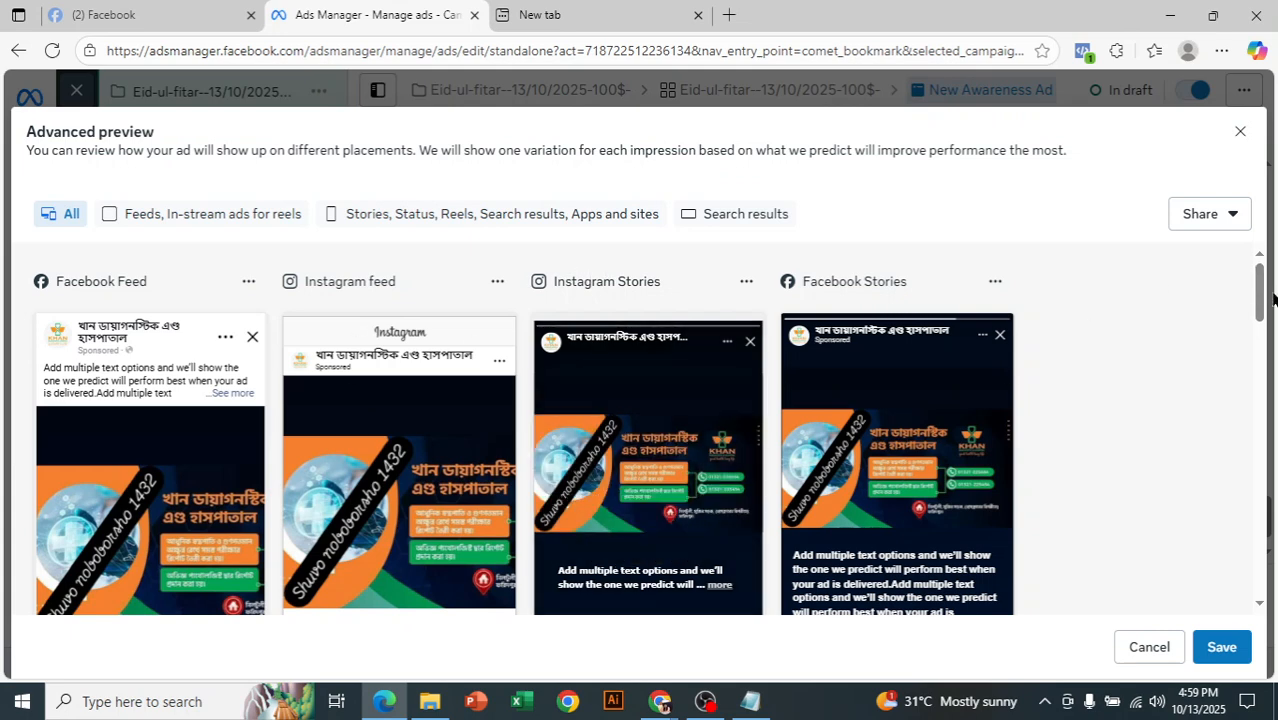
pyautogui.scroll(-1, 858, 490)
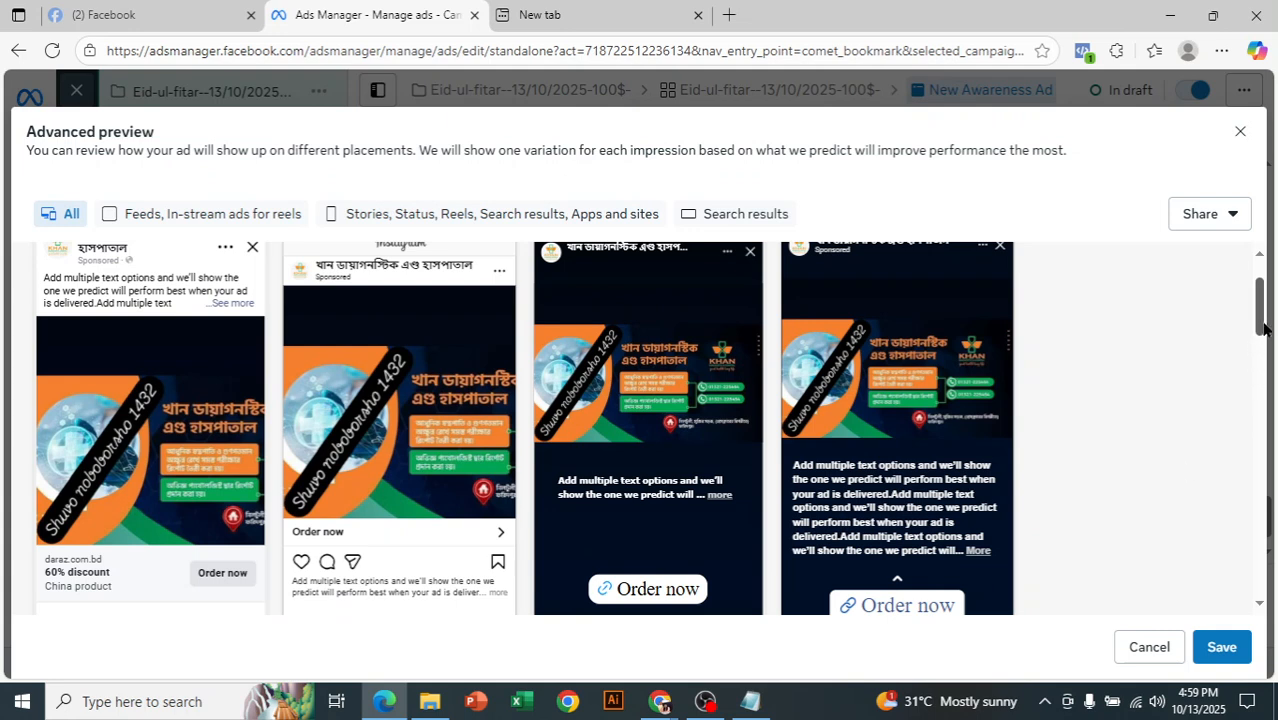
pyautogui.scroll(1, 1264, 318)
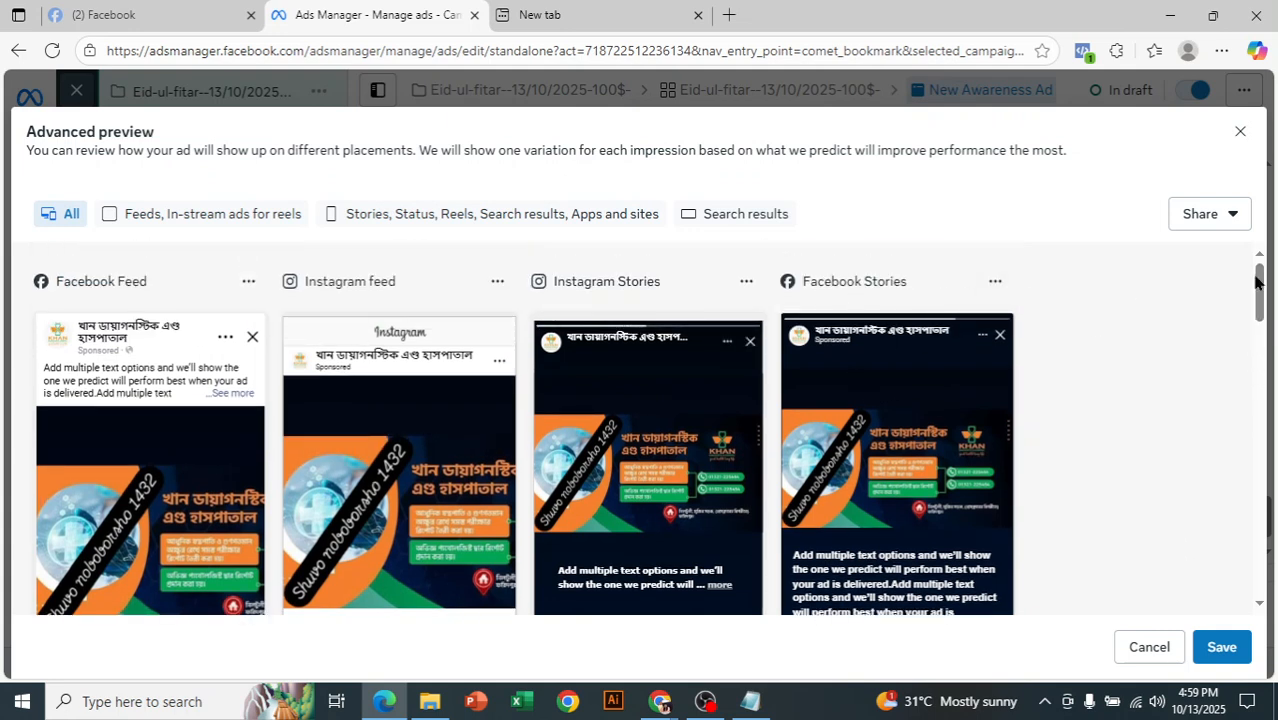
pyautogui.moveTo(1260, 290)
pyautogui.mouseDown()
pyautogui.moveTo(1266, 432)
pyautogui.moveTo(1271, 304)
pyautogui.mouseUp()
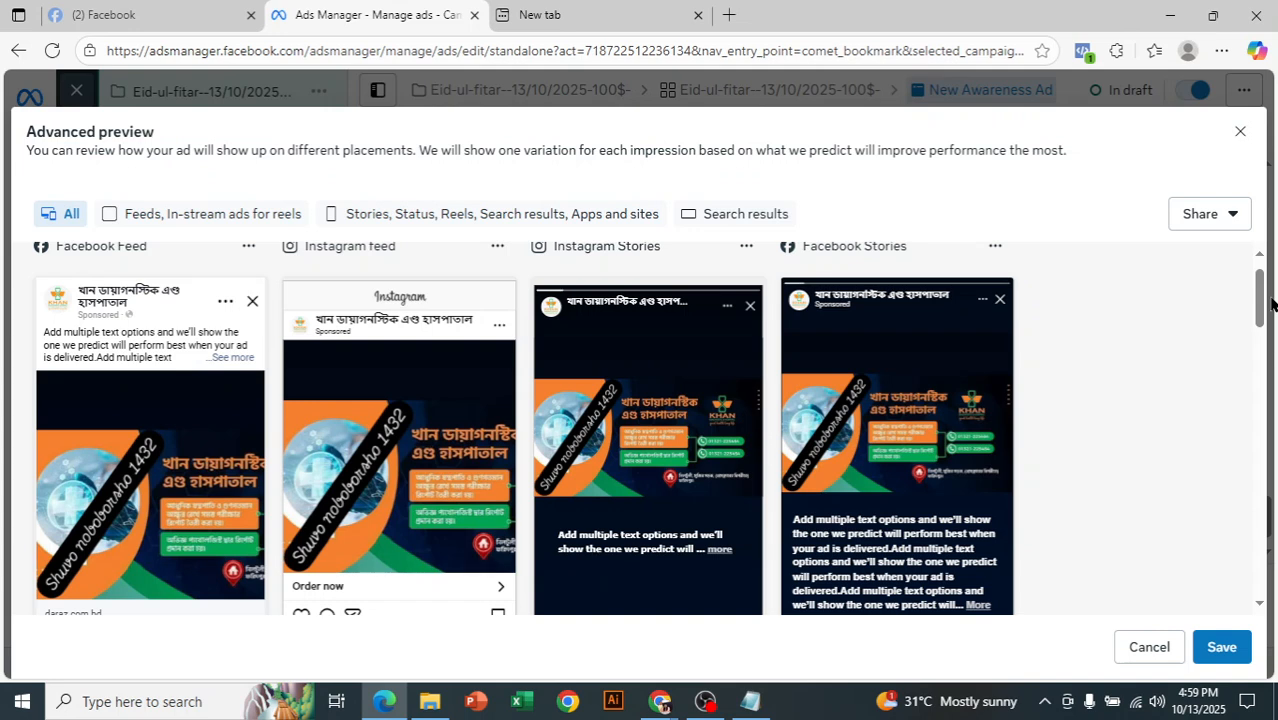
pyautogui.click(1205, 215)
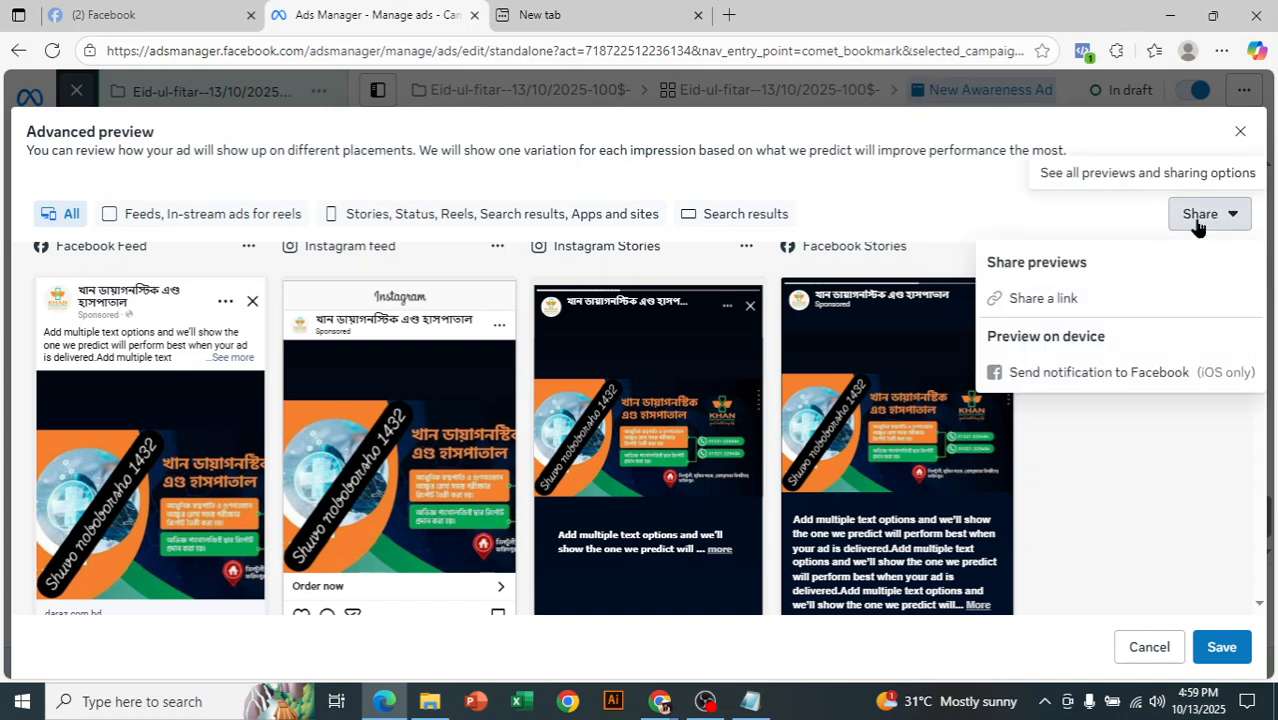
pyautogui.click(1044, 294)
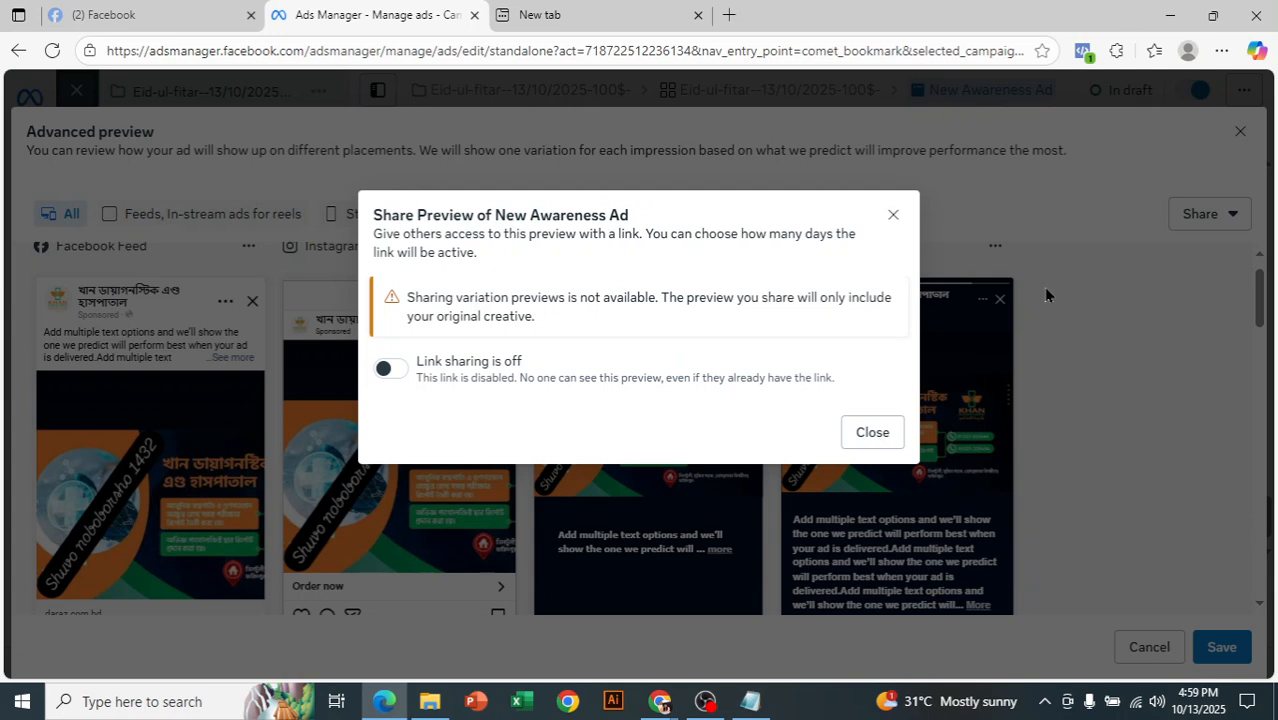
pyautogui.click(389, 368)
pyautogui.click(485, 408)
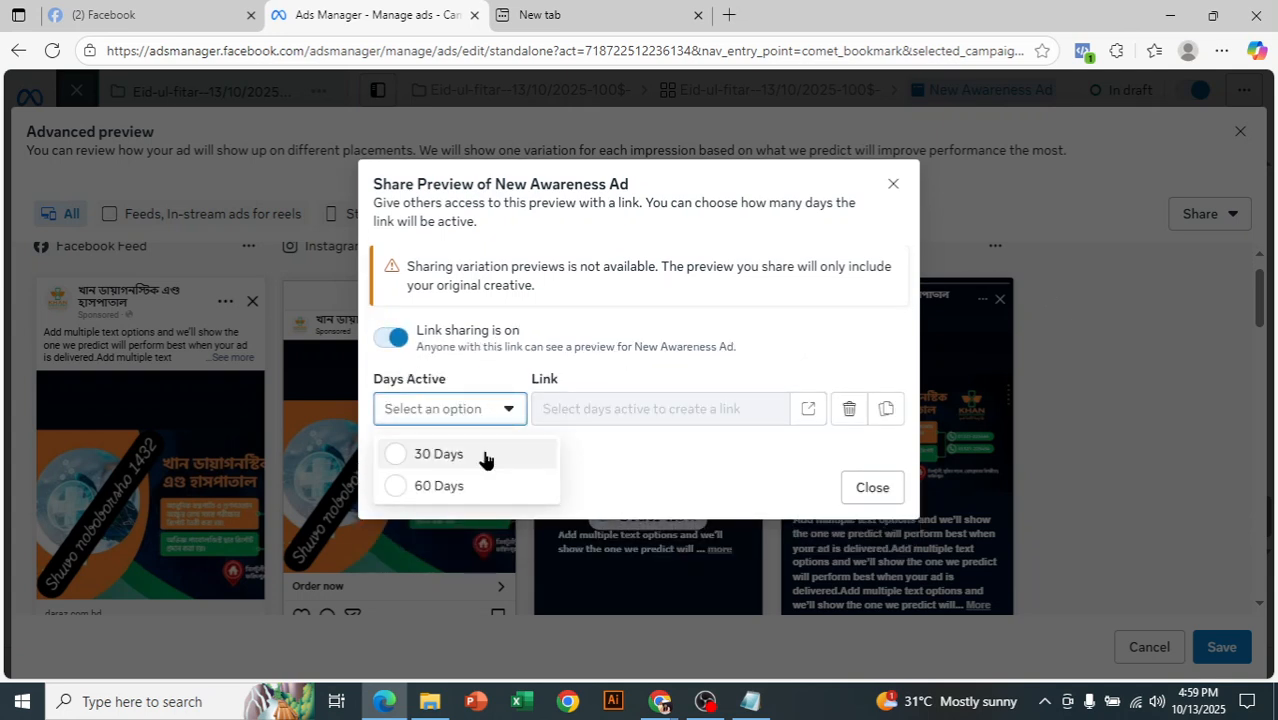
pyautogui.click(478, 448)
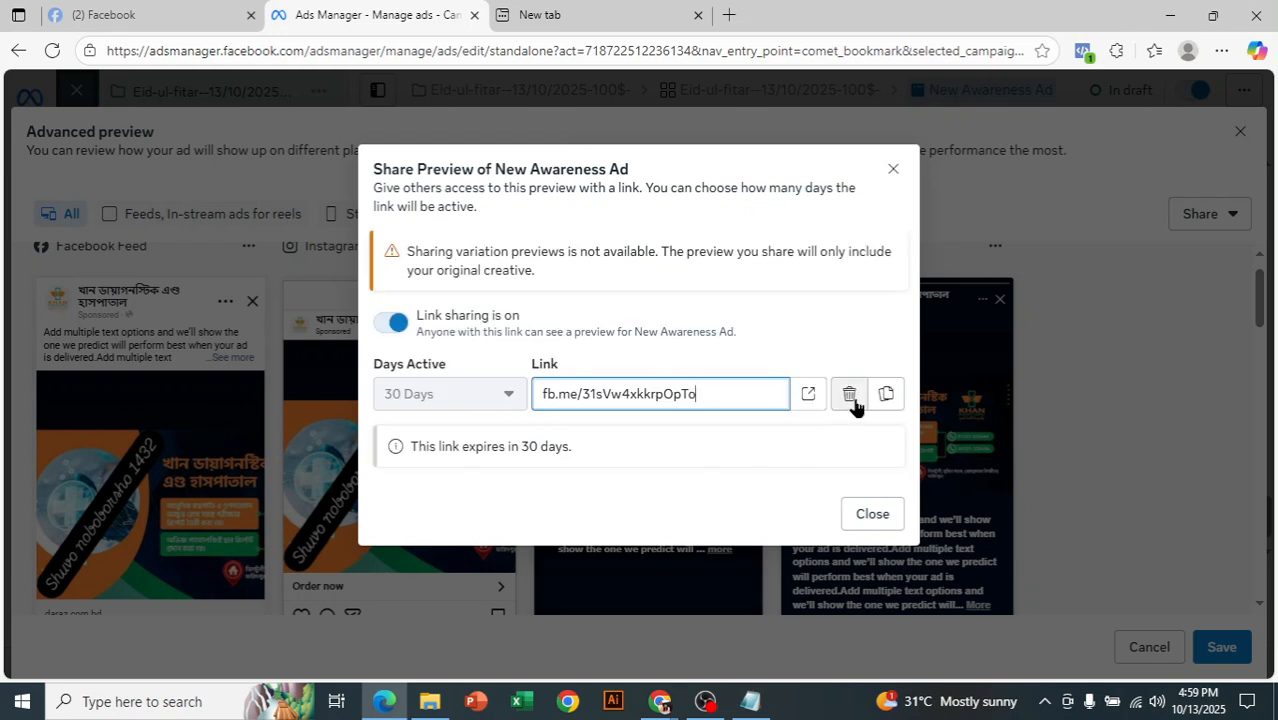
# - Copy the ad preview's share link to the clipboard and close the sharing dialog
pyautogui.click(884, 396)
pyautogui.click(884, 396)
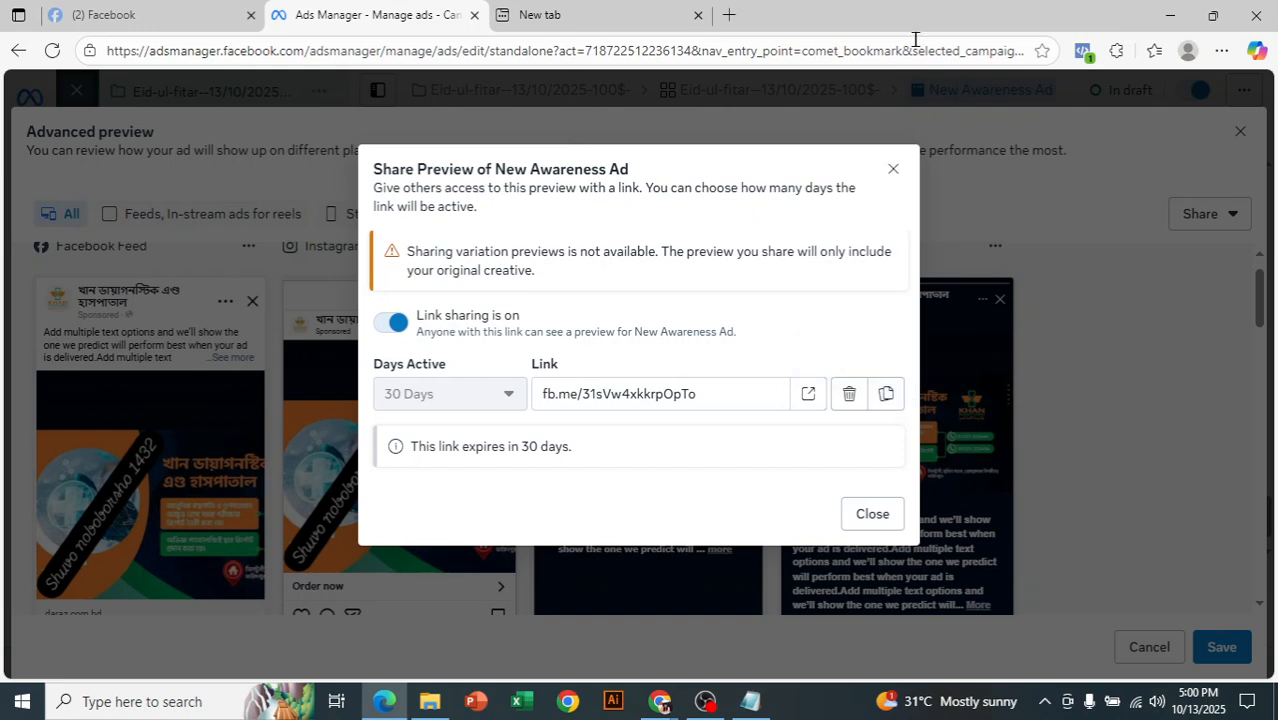
pyautogui.moveTo(713, 399); pyautogui.dragTo(535, 404)
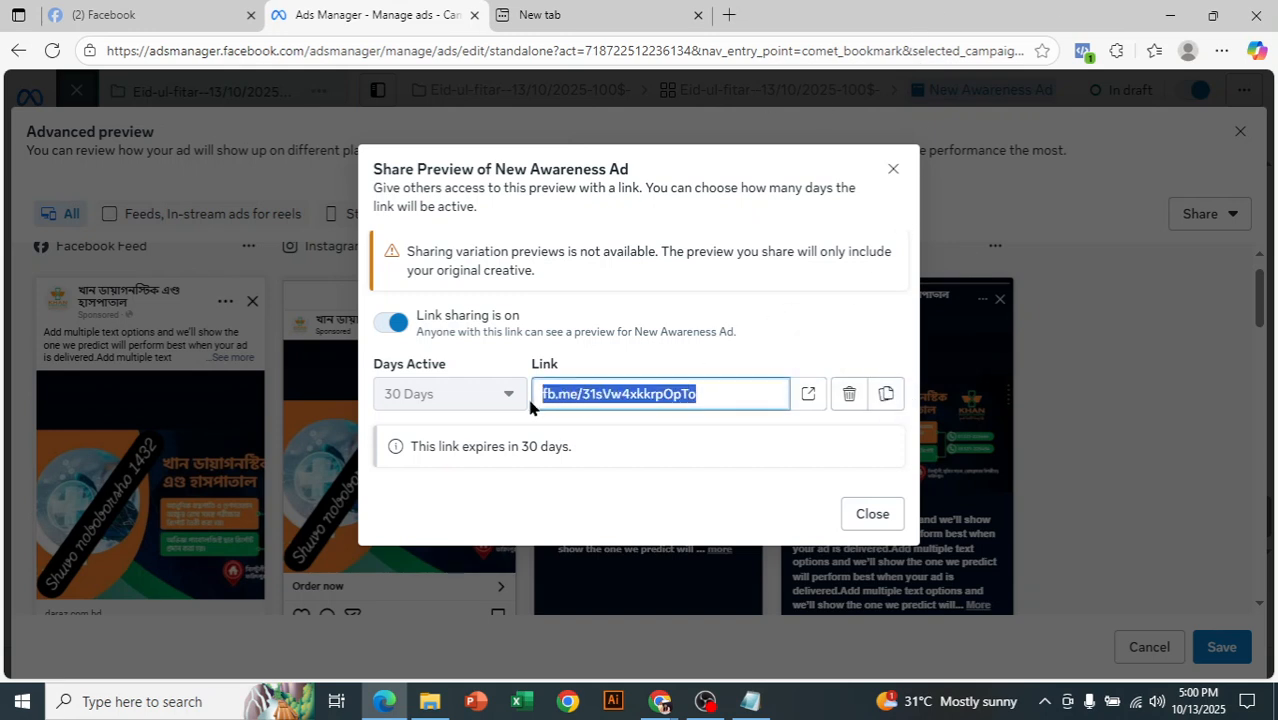
pyautogui.click(885, 394)
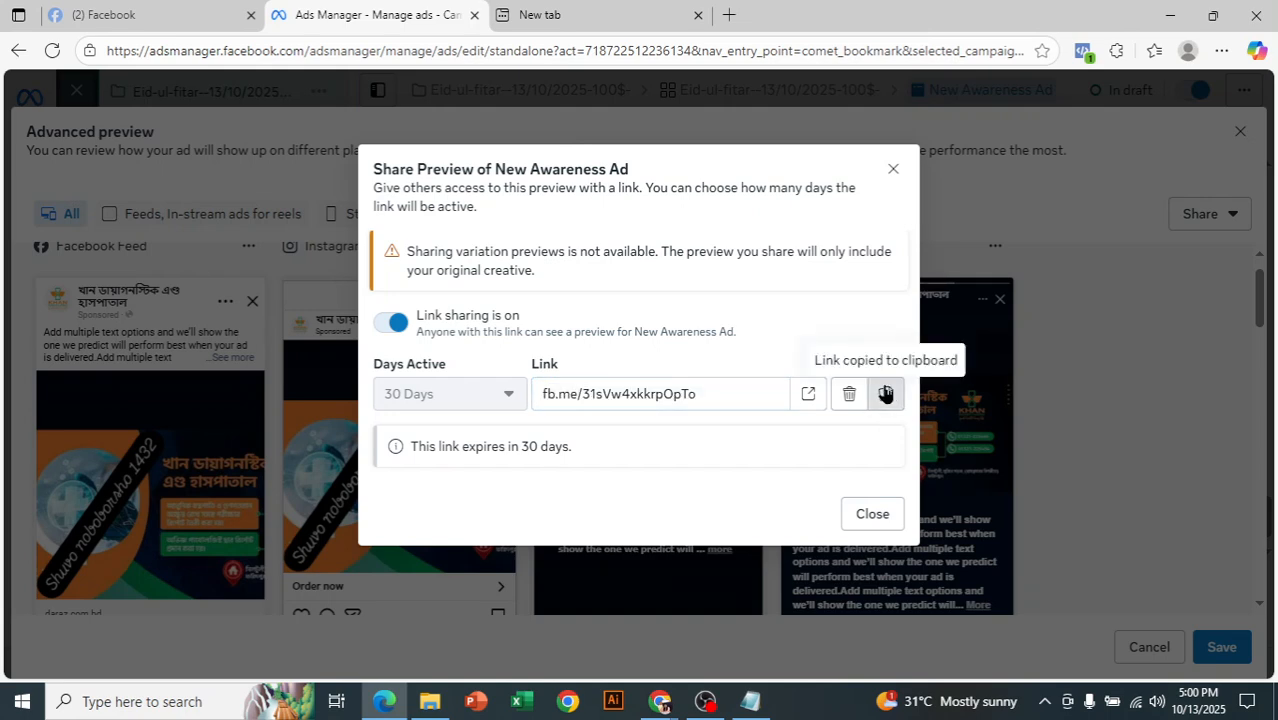
pyautogui.click(891, 169)
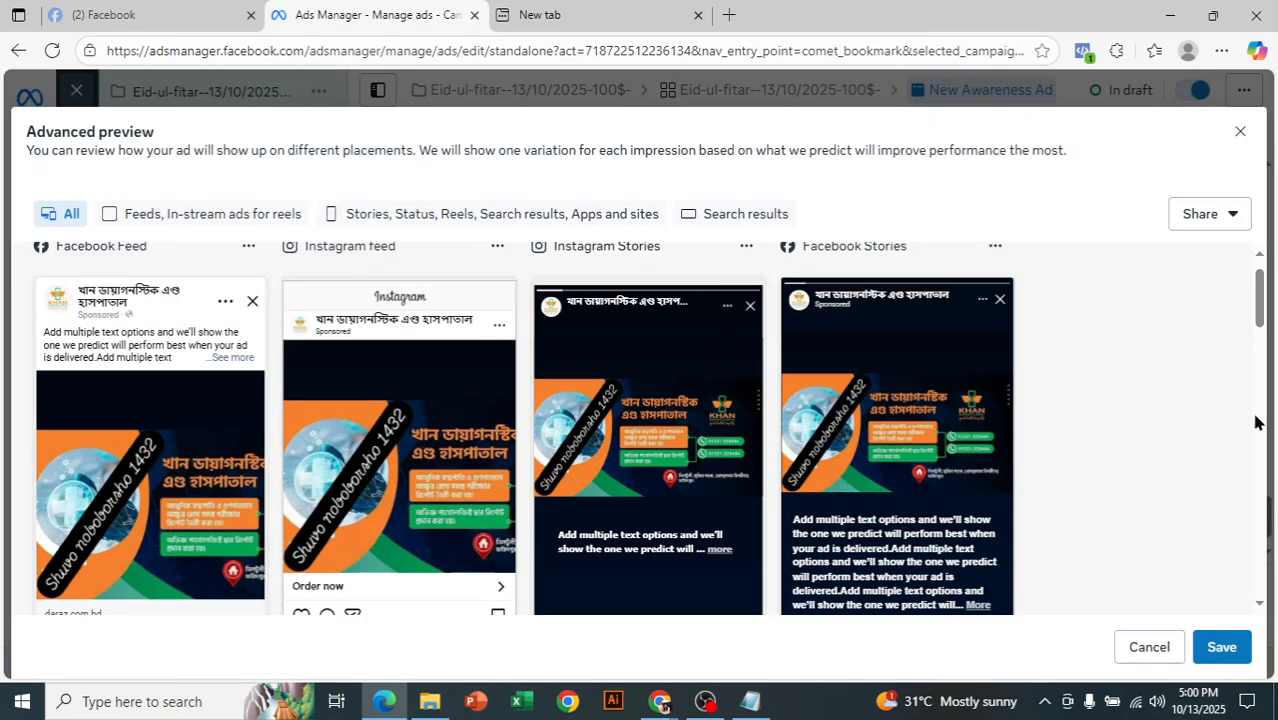
# - Close the advanced preview and leave the ad editor without publishing the draft
pyautogui.scroll(-3, 1262, 340)
pyautogui.moveTo(1265, 355); pyautogui.dragTo(1259, 279)
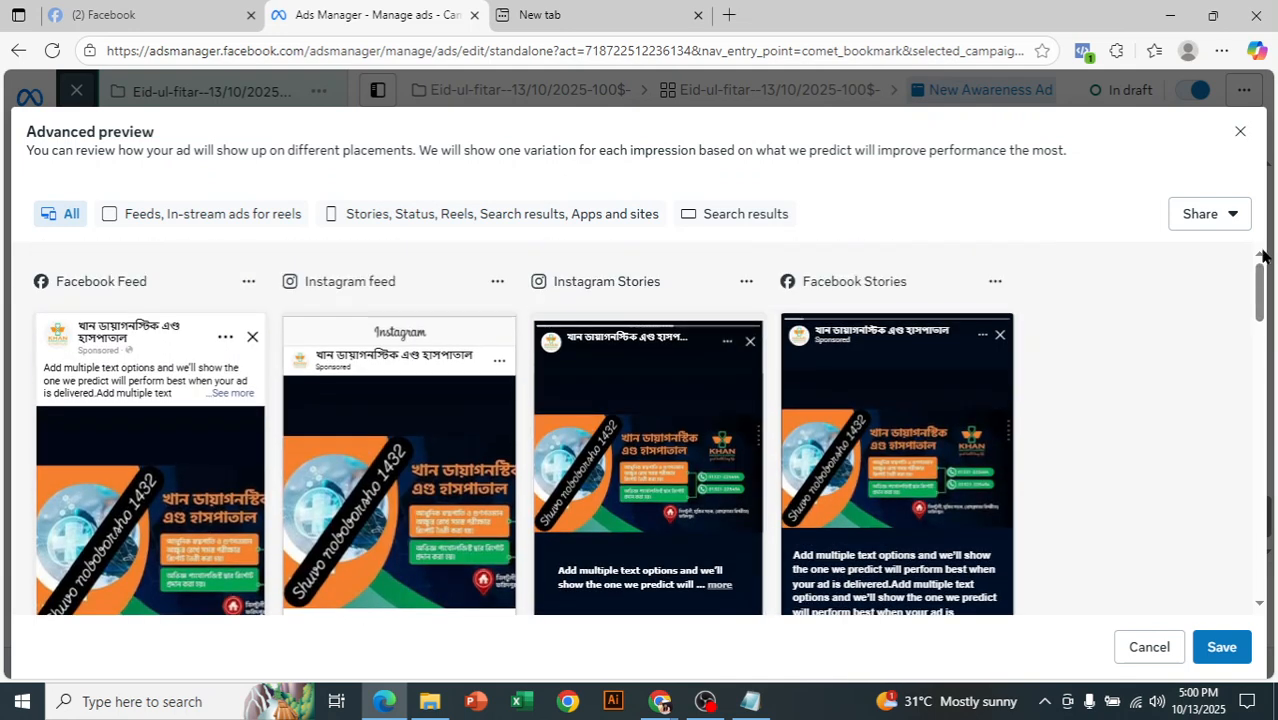
pyautogui.click(1246, 136)
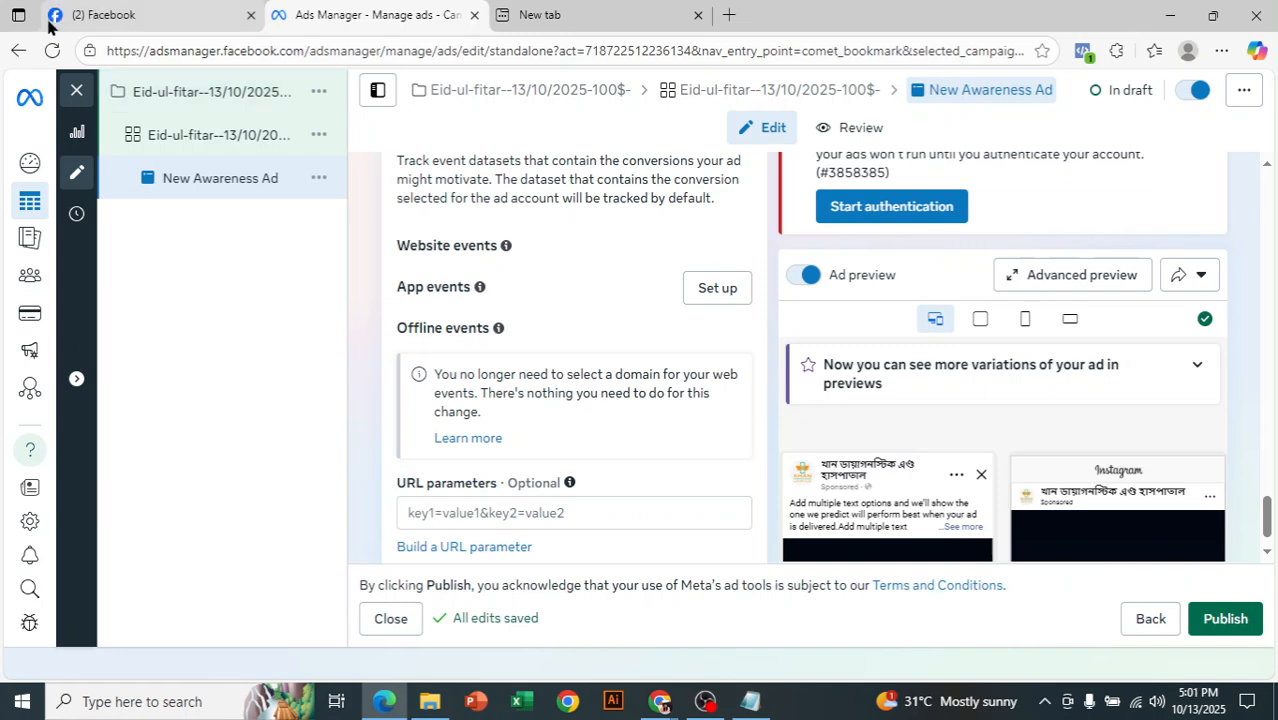
pyautogui.click(77, 91)
pyautogui.click(750, 377)
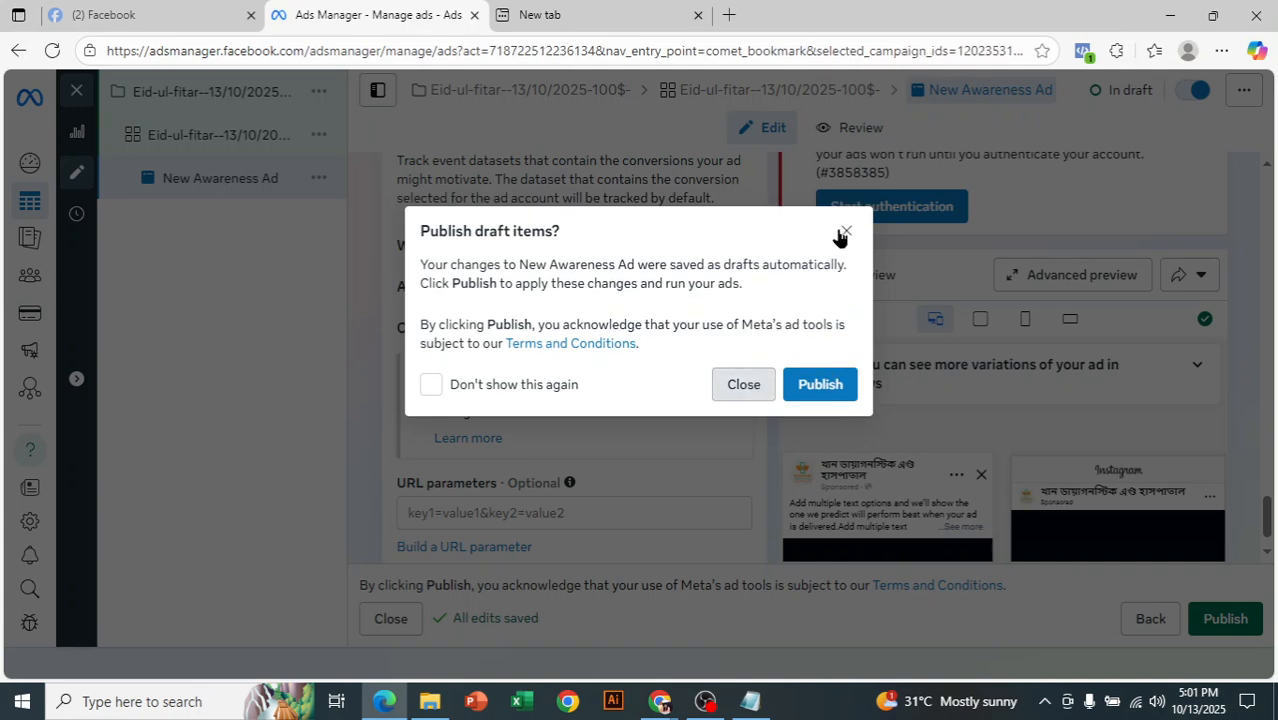